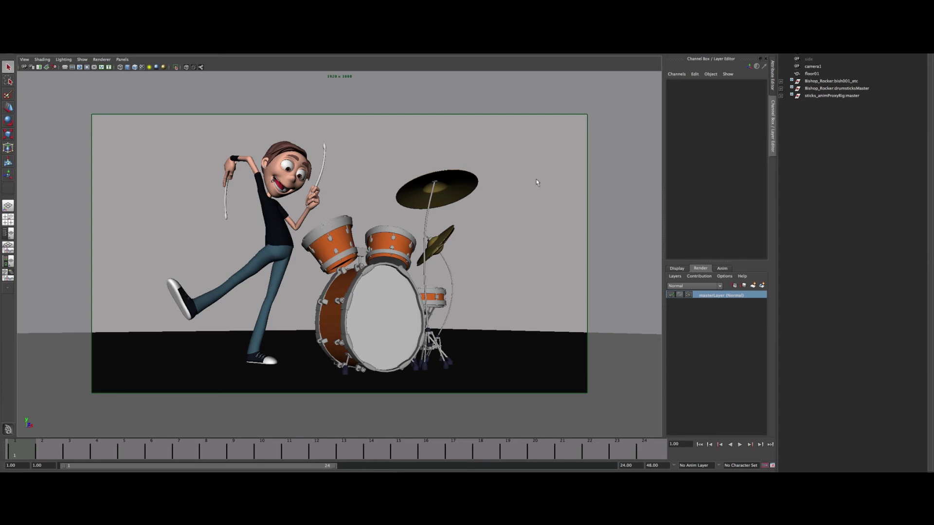
# Step: Use the hotbox to switch to the perspective view showing the drummer's rig controls
pyautogui.press('space')
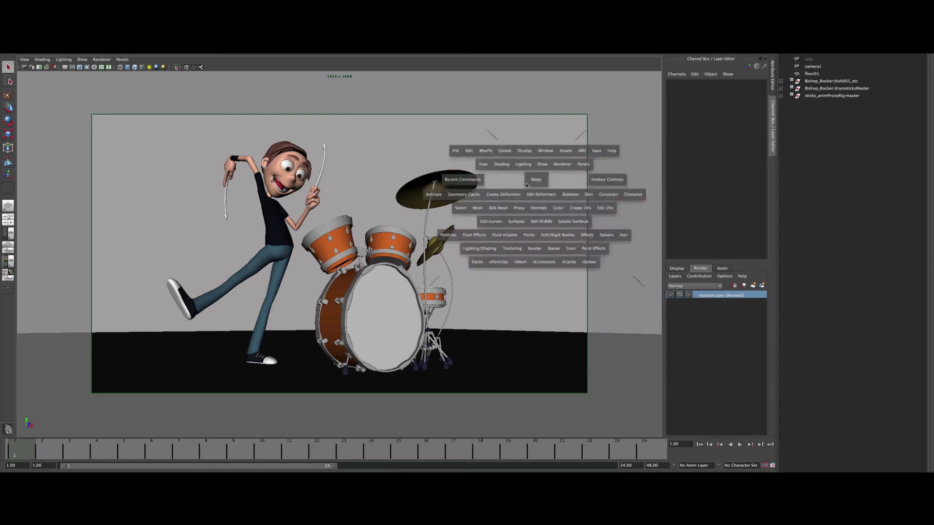
pyautogui.press('space')
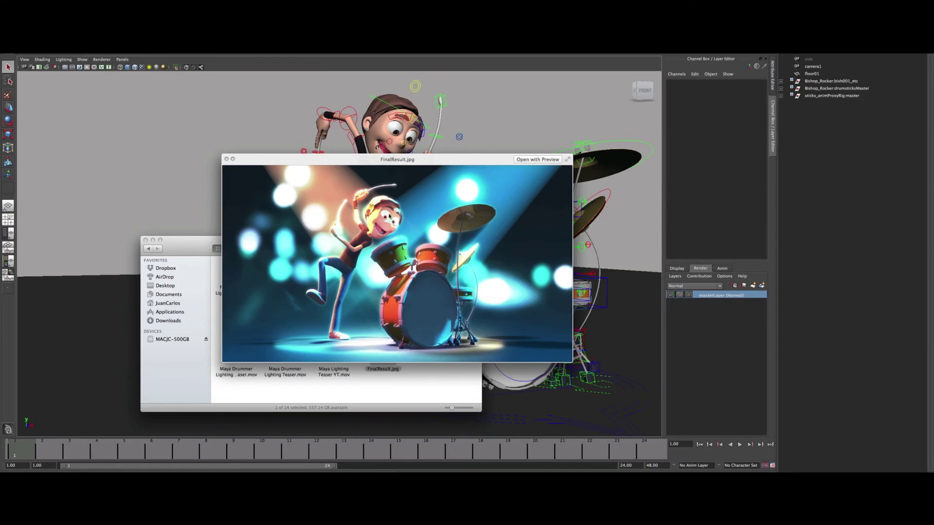
# Step: Close the FinalResult.jpg Quick Look preview and its Finder window
pyautogui.click(268, 127)
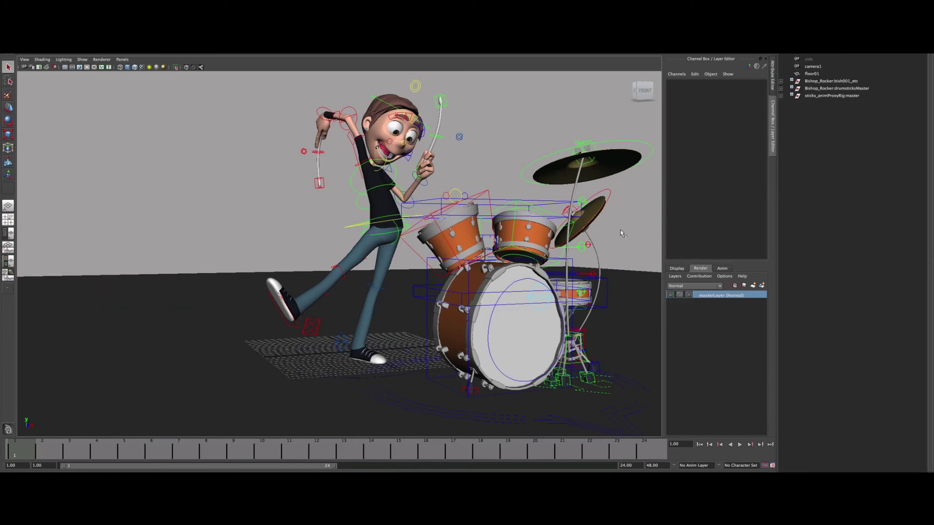
# Step: Return to the single camera1 view of the drummer and select camera1 in the Outliner
pyautogui.press('space')
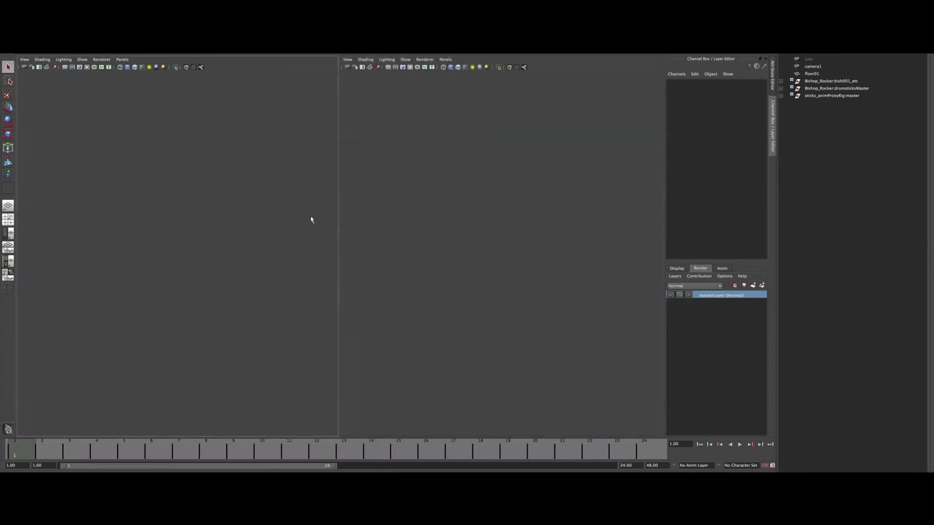
pyautogui.press('space')
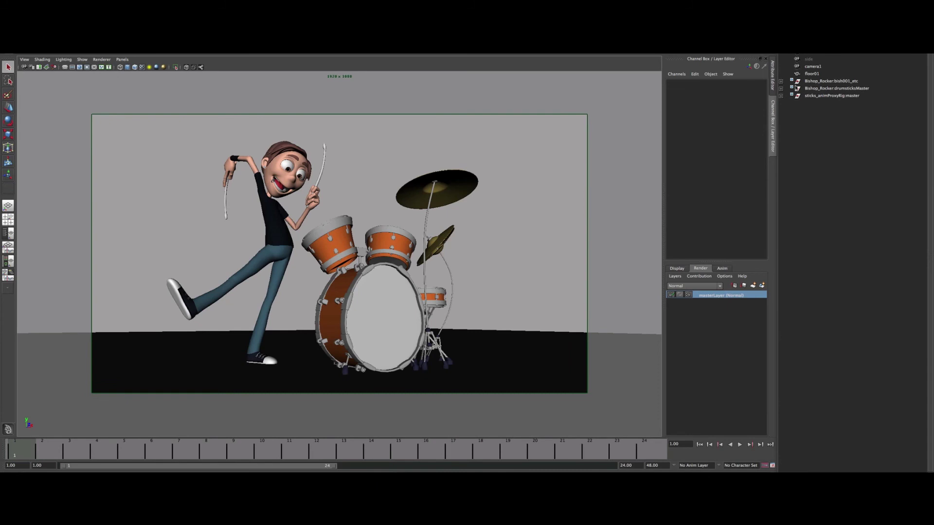
pyautogui.click(811, 69)
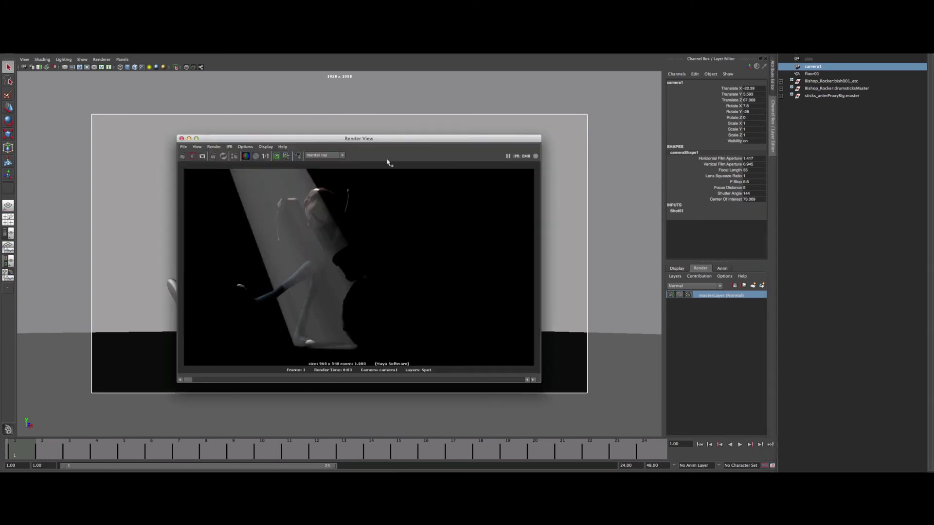
# Step: Render the drummer from camera1 in mental ray, then close Render View
pyautogui.click(185, 153)
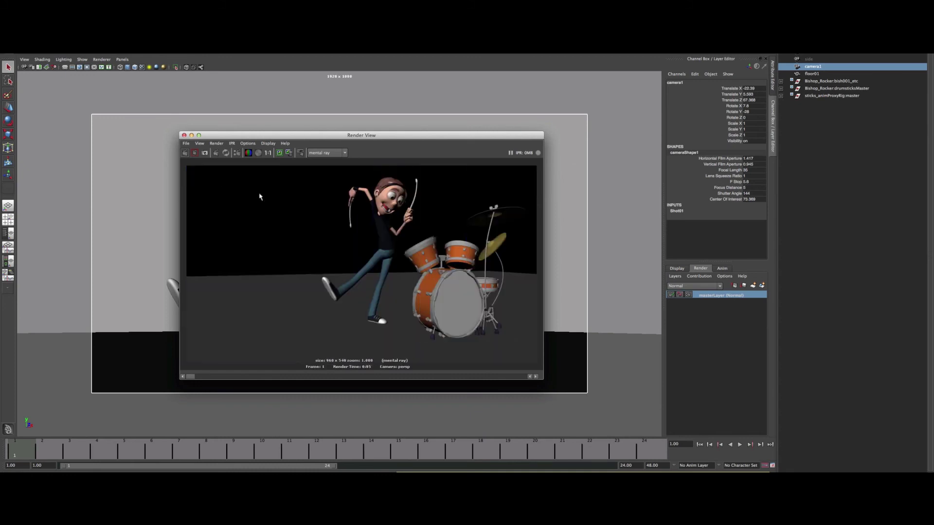
pyautogui.click(219, 144)
pyautogui.moveTo(224, 187)
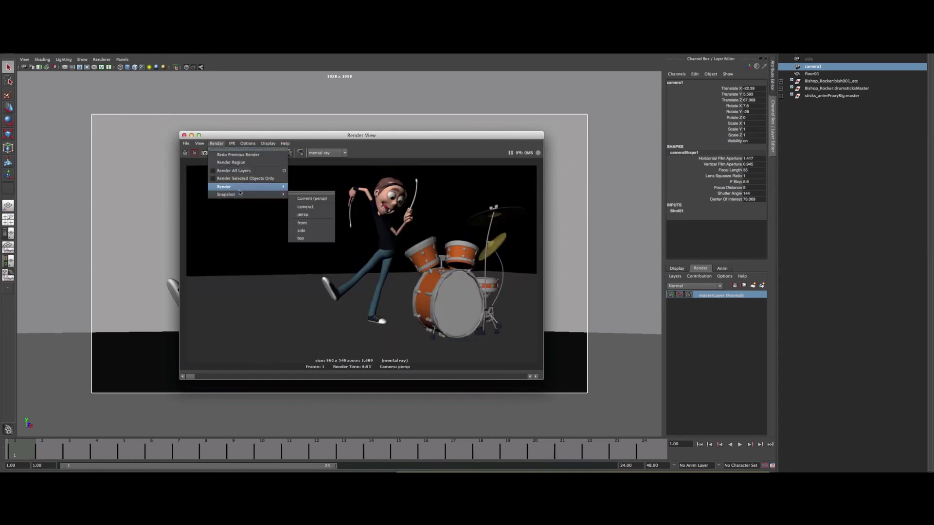
pyautogui.click(311, 198)
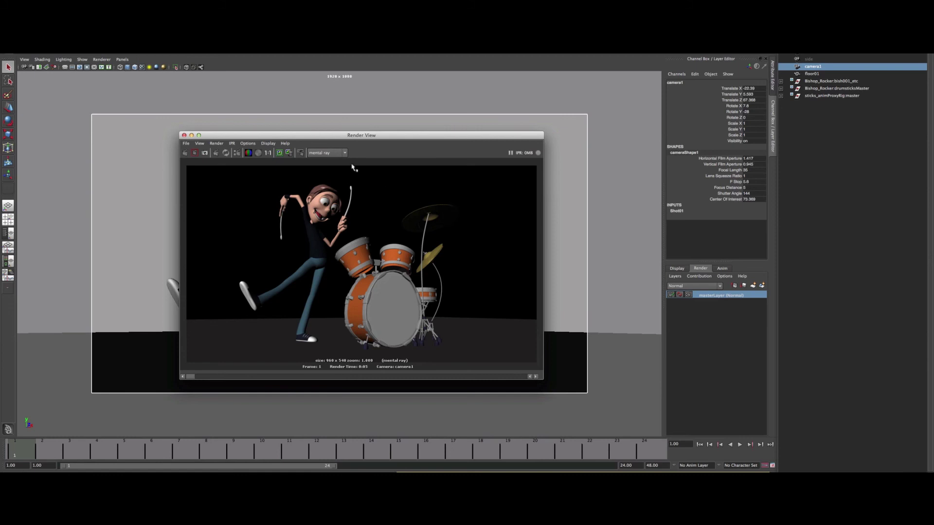
pyautogui.click(184, 135)
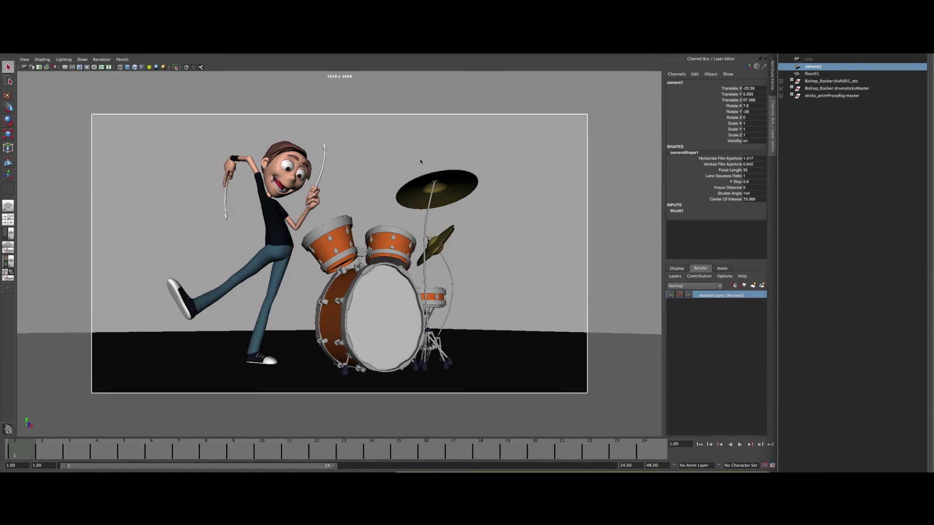
# Step: Assign camera1's shape a mia_exposure_simple lens shader from the mental ray Lenses list
pyautogui.hotkey('ctrl', 'a')
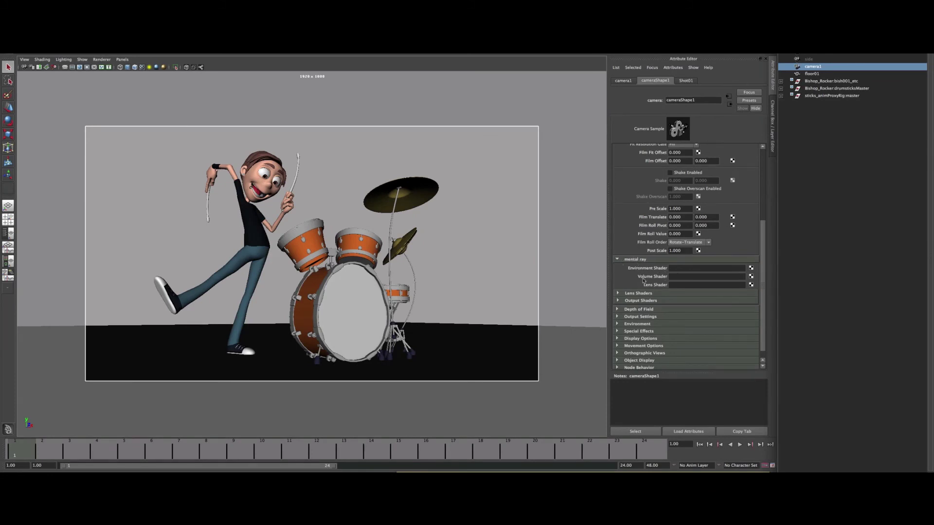
pyautogui.click(751, 285)
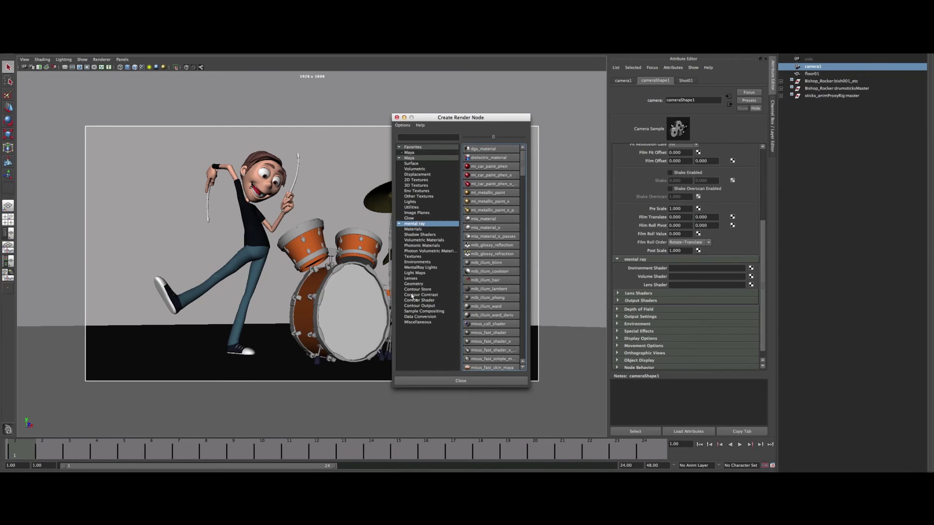
pyautogui.click(413, 278)
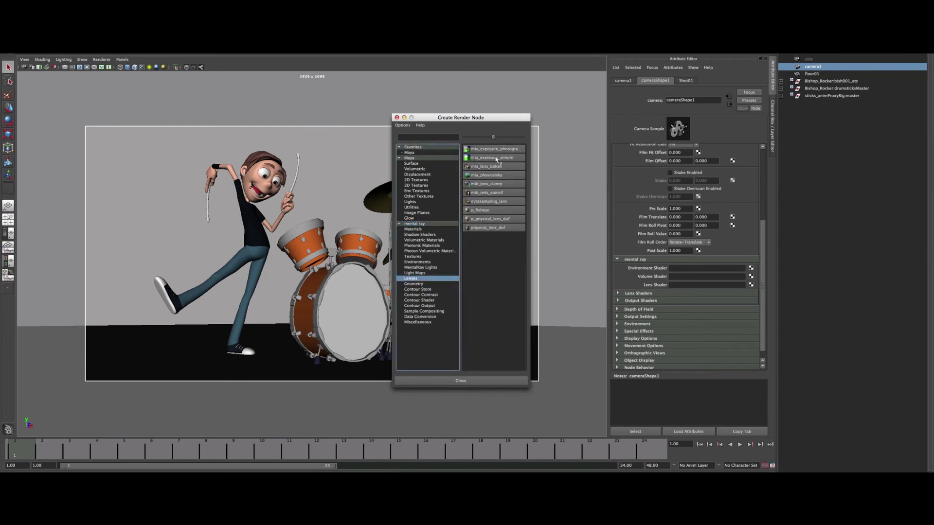
pyautogui.click(496, 159)
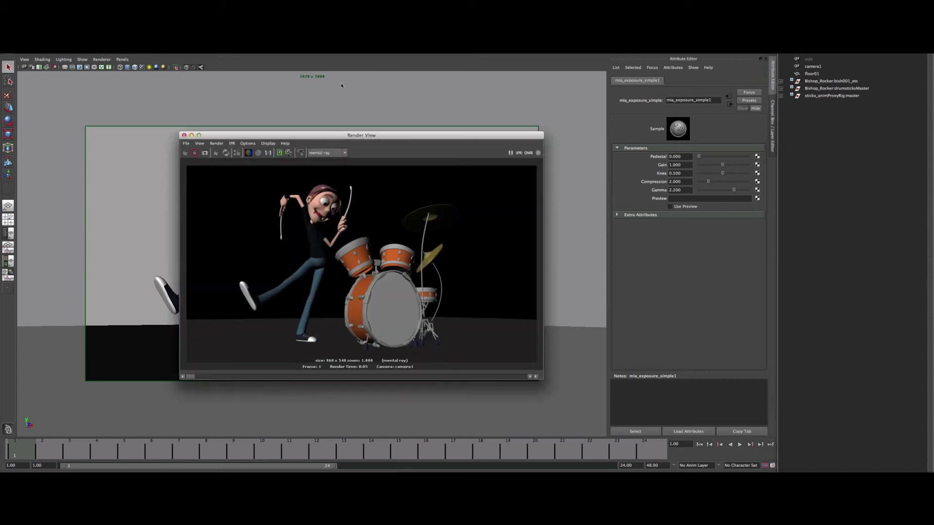
# Step: Keep the darker render, re-render through the exposure shader, and scrub between the stored renders
pyautogui.click(279, 153)
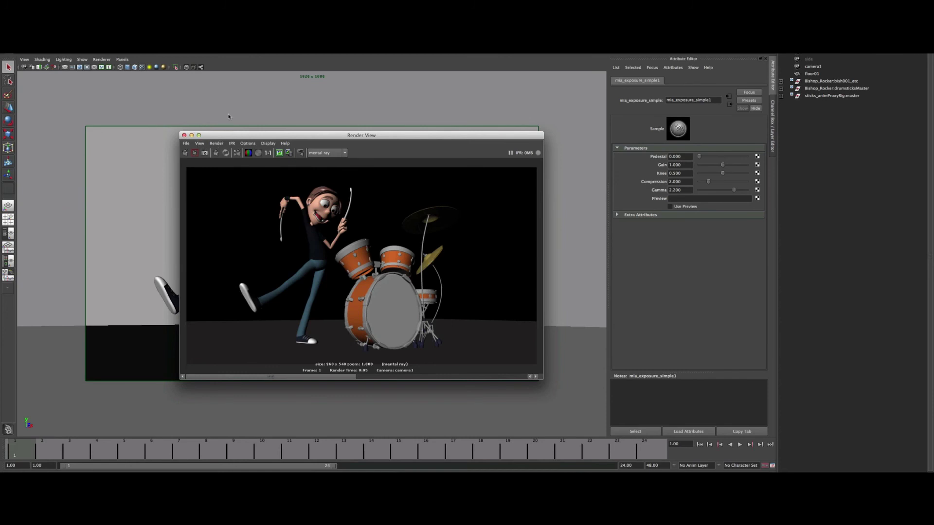
pyautogui.click(184, 153)
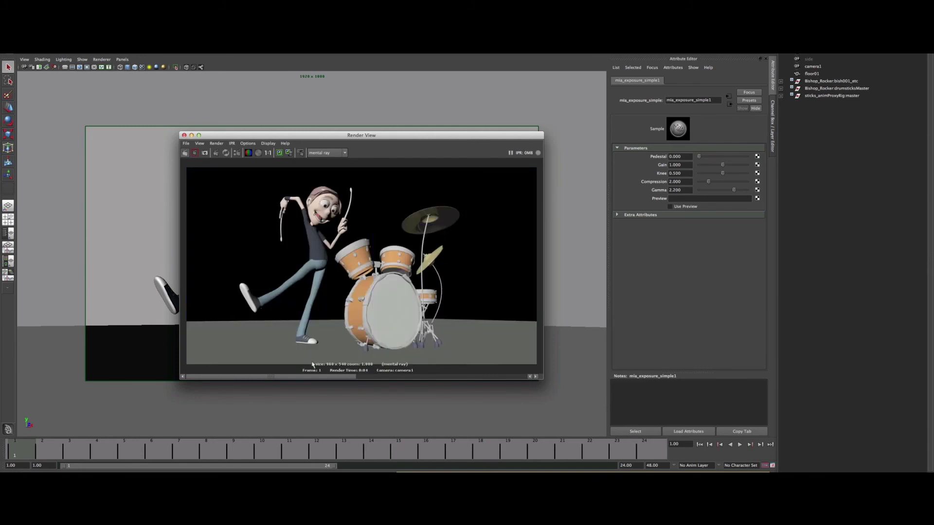
pyautogui.moveTo(306, 379); pyautogui.dragTo(330, 373)
pyautogui.moveTo(346, 379); pyautogui.dragTo(431, 377)
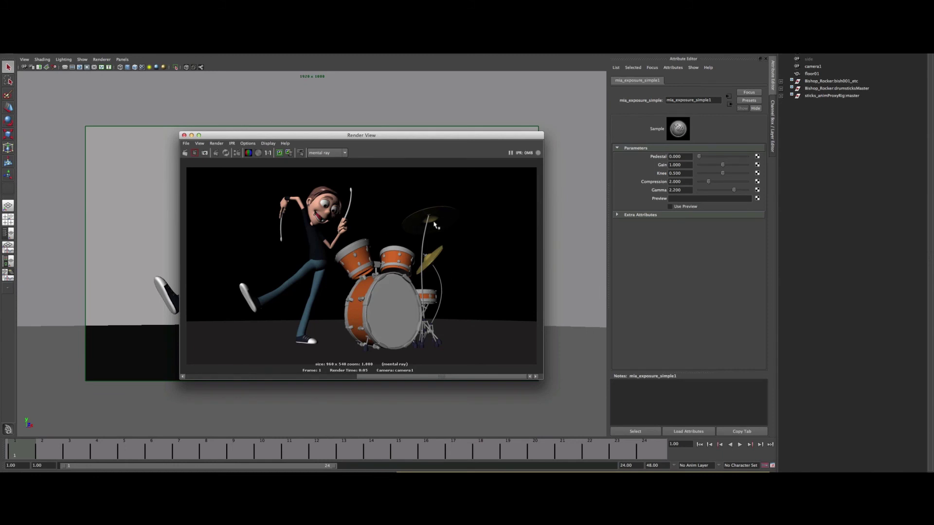
pyautogui.click(334, 378)
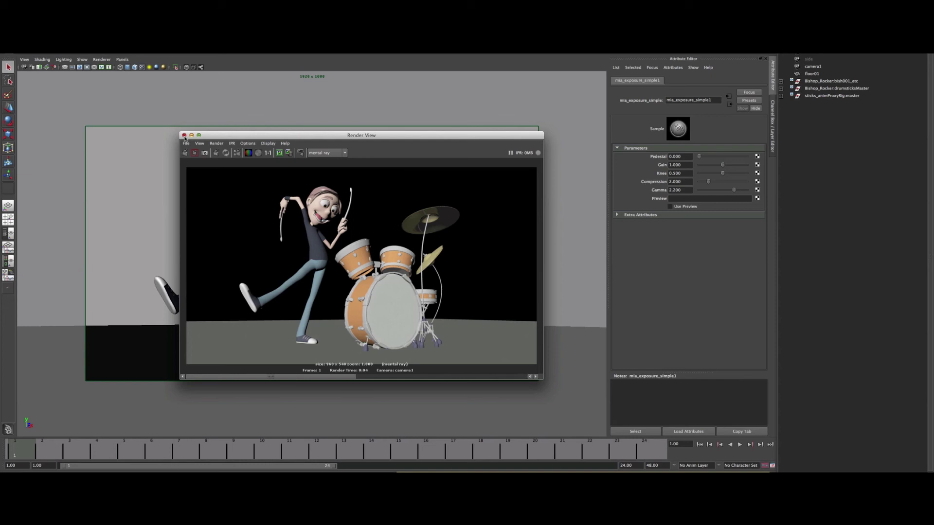
pyautogui.click(237, 154)
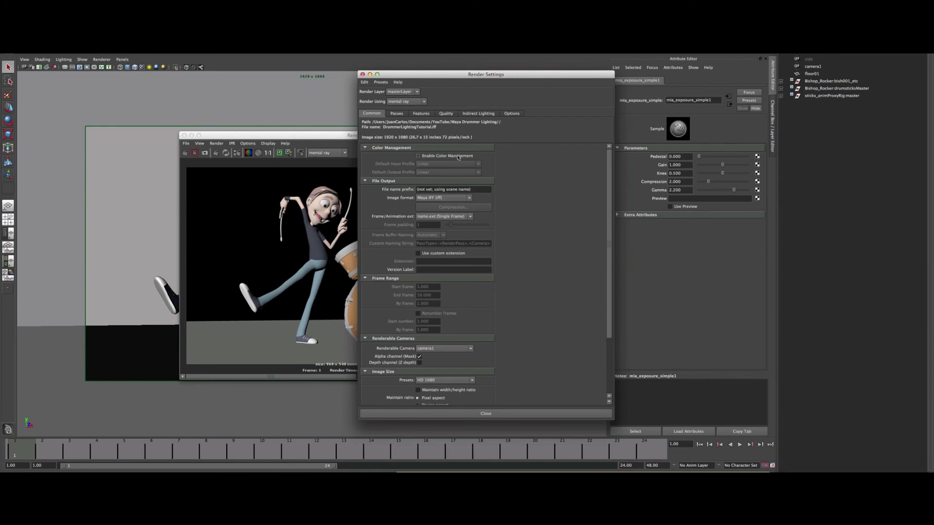
pyautogui.click(418, 156)
pyautogui.click(452, 165)
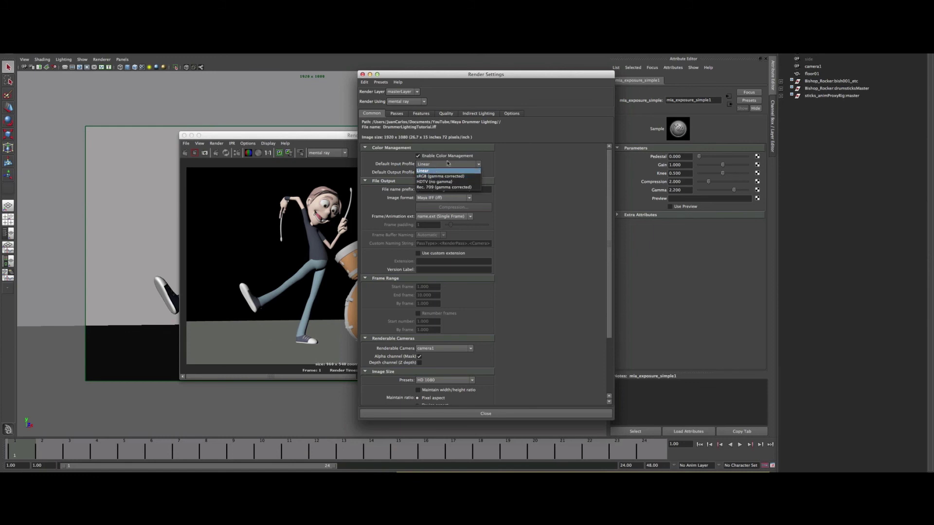
pyautogui.click(529, 156)
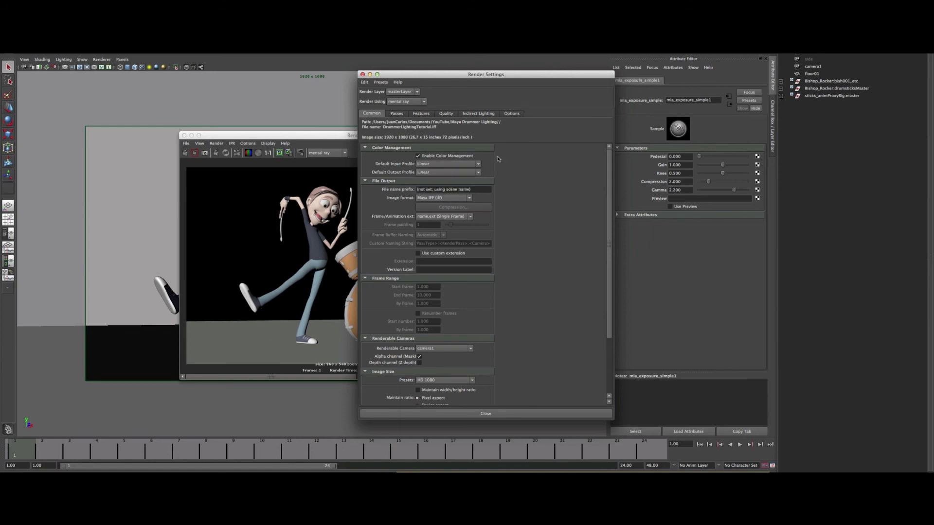
pyautogui.click(434, 156)
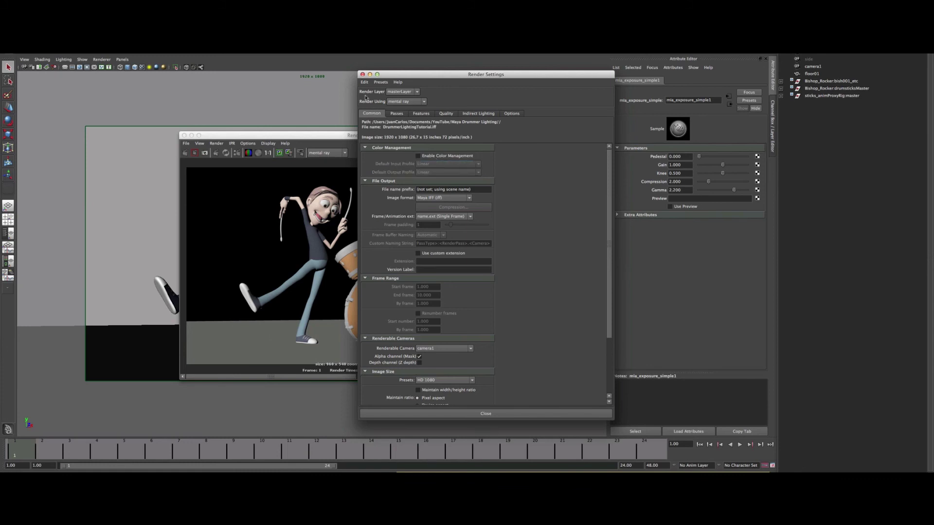
pyautogui.click(363, 74)
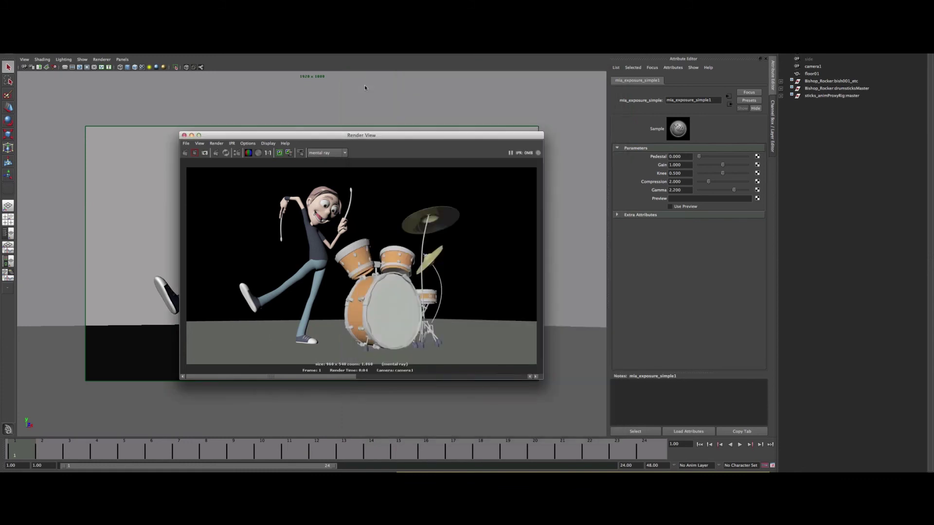
# Step: Re-render camera1, flip between the new brighter and stored darker renders, then close Render View
pyautogui.click(184, 135)
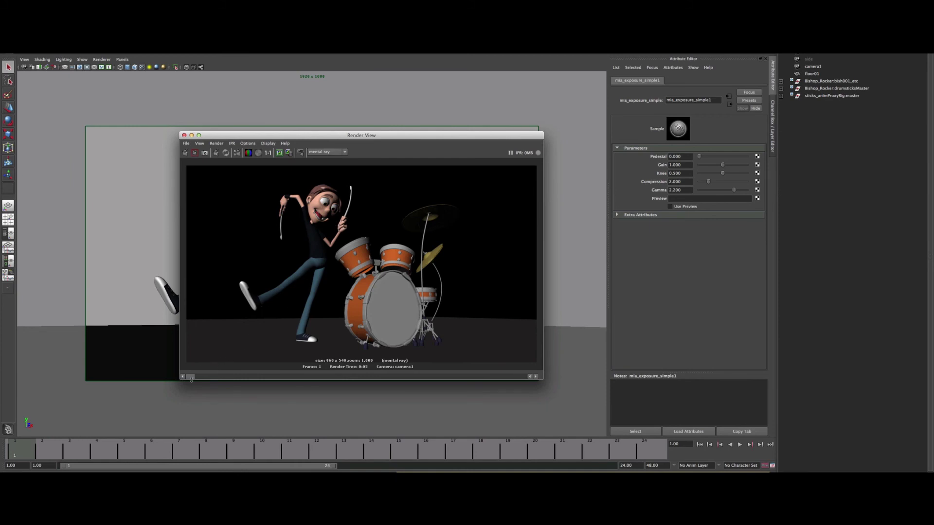
pyautogui.moveTo(191, 377); pyautogui.dragTo(523, 377)
pyautogui.click(186, 154)
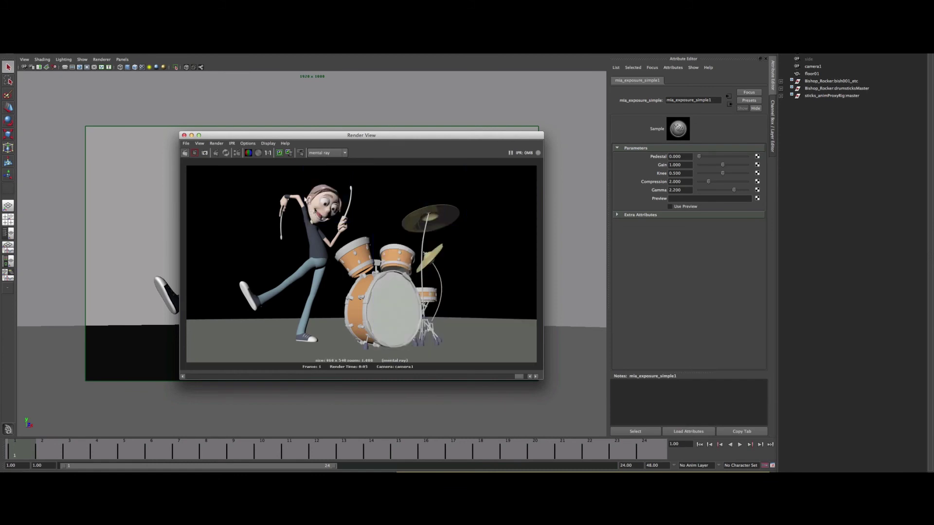
pyautogui.click(281, 152)
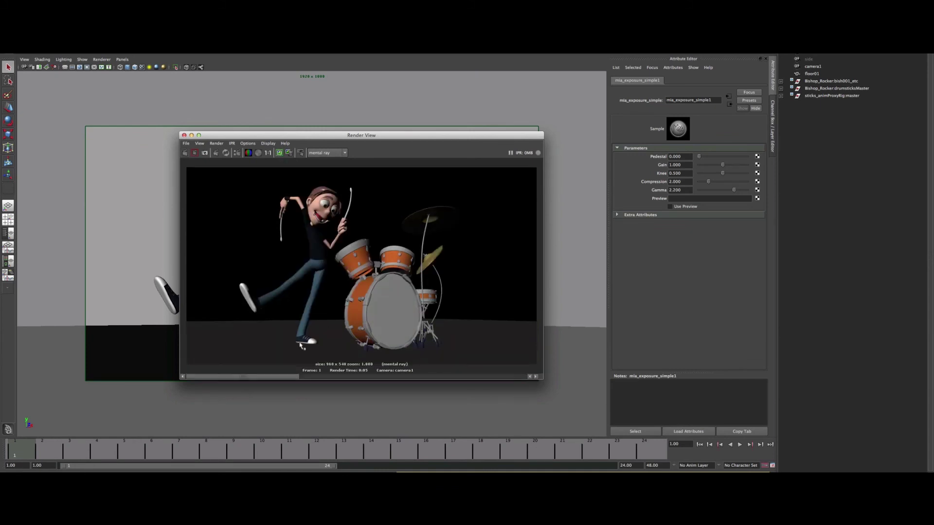
pyautogui.moveTo(273, 376)
pyautogui.mouseDown()
pyautogui.moveTo(507, 377)
pyautogui.moveTo(394, 377)
pyautogui.mouseUp()
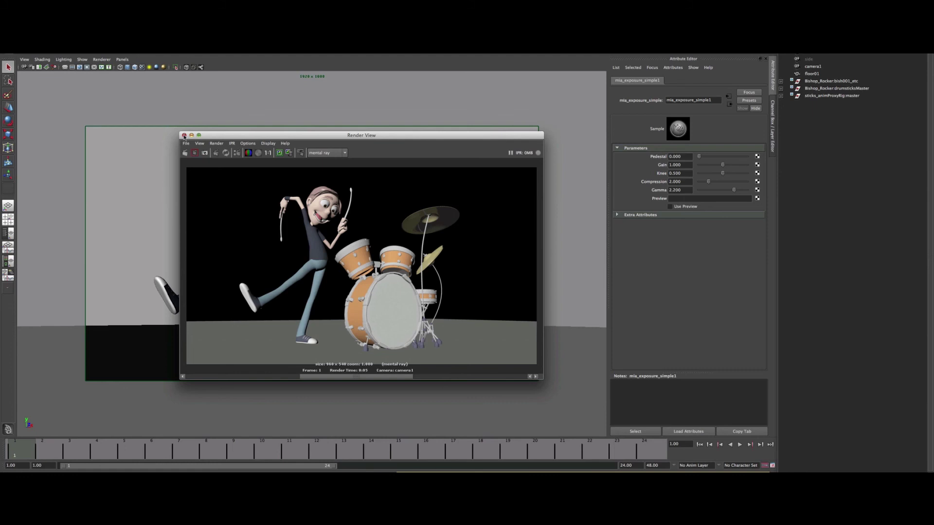
pyautogui.click(184, 135)
# Step: Open Hypershade with larger swatches and make the hair material a more saturated red
pyautogui.click(146, 167)
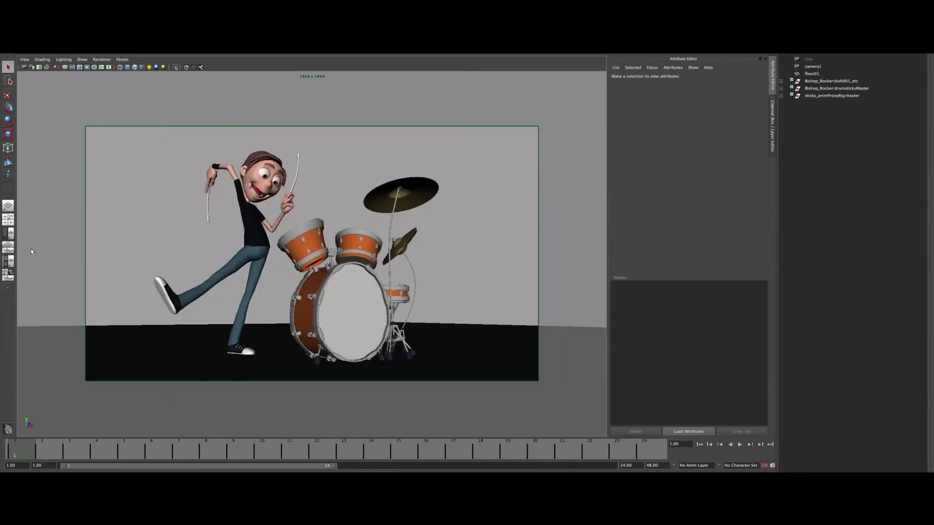
pyautogui.click(8, 263)
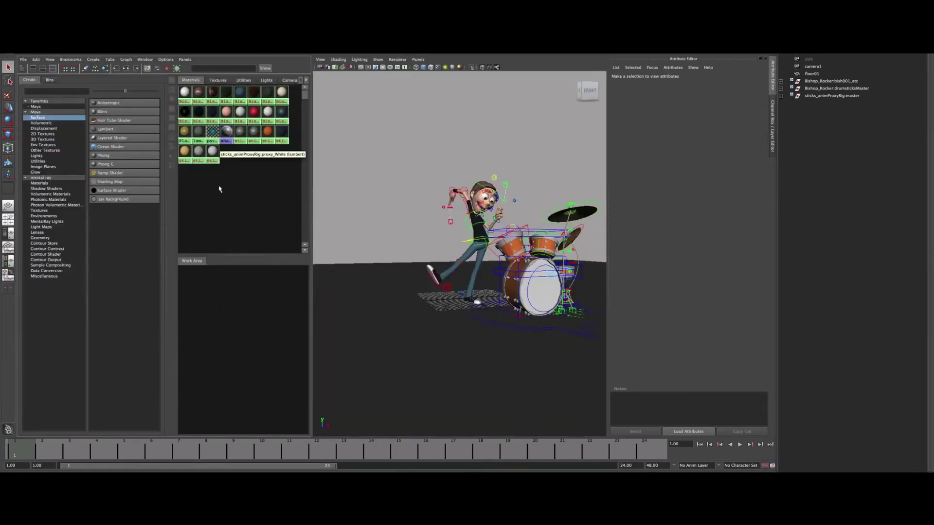
pyautogui.click(171, 108)
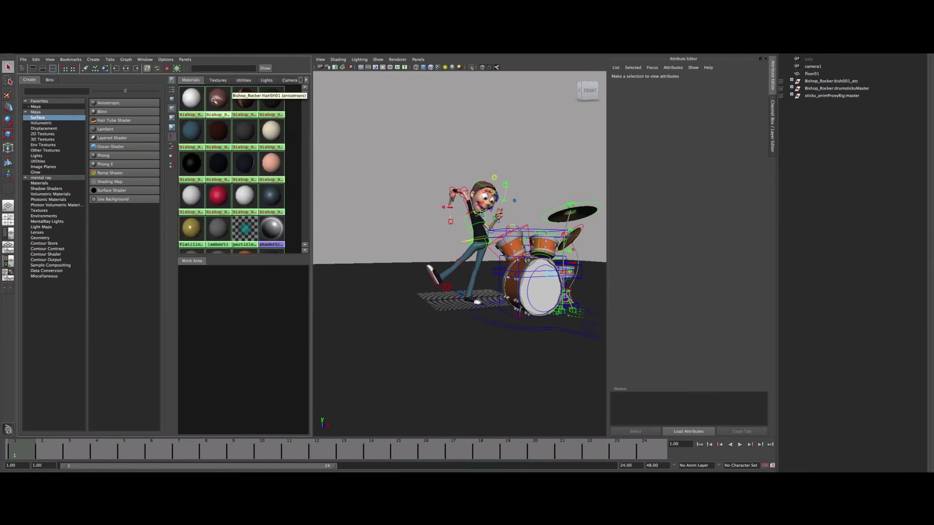
pyautogui.click(218, 101)
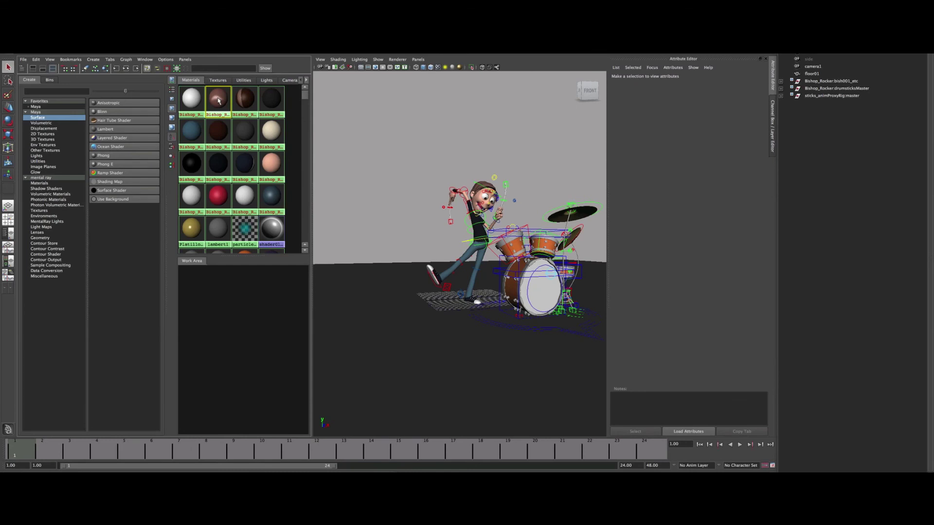
pyautogui.doubleClick(218, 101)
pyautogui.scroll(3, 394, 164)
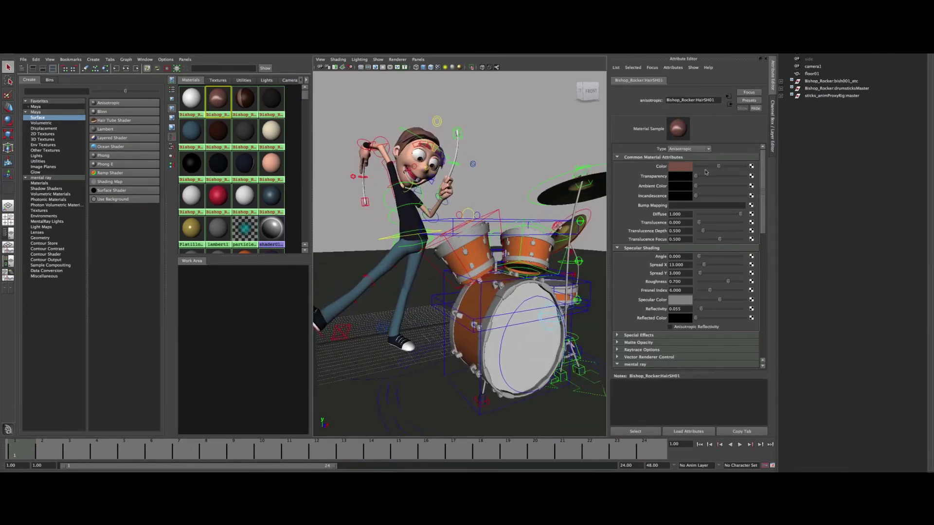
pyautogui.click(687, 167)
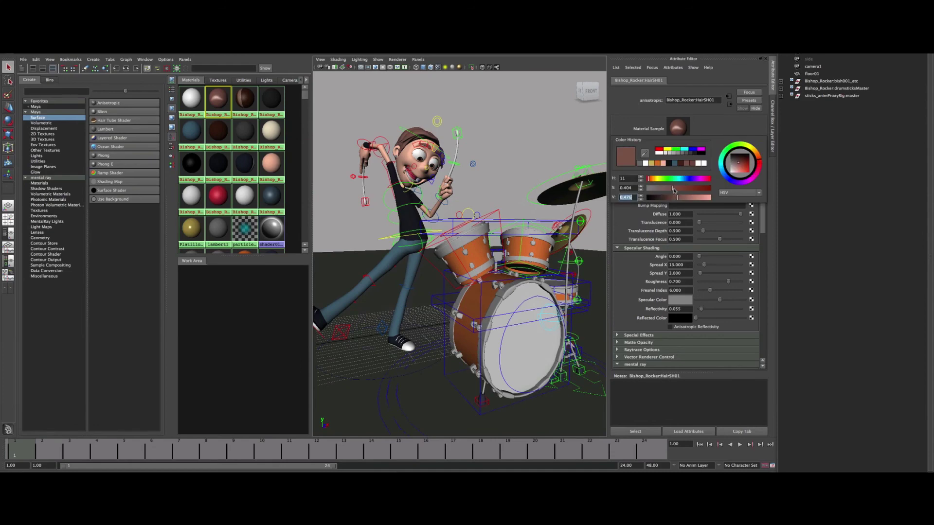
pyautogui.moveTo(673, 188); pyautogui.dragTo(694, 193)
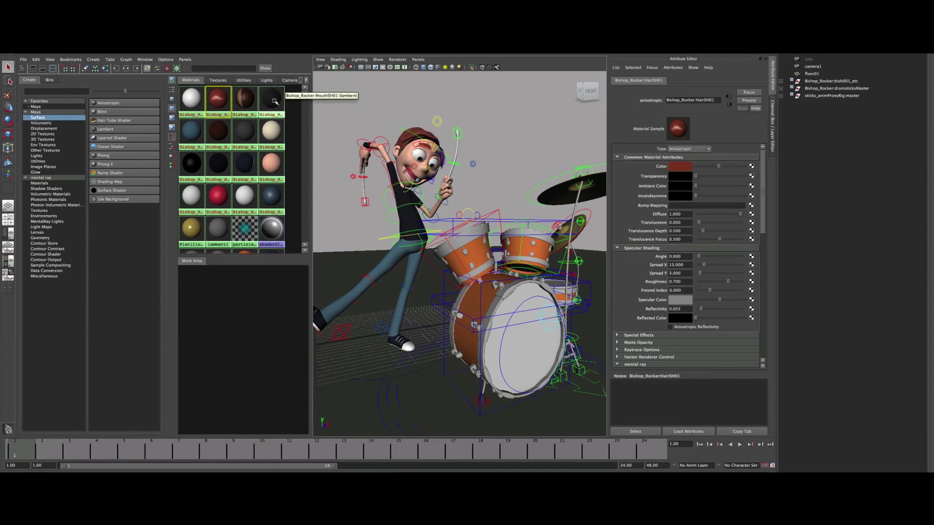
# Step: Make the trousers a more saturated blue and adjust the skin tone's saturation
pyautogui.click(195, 134)
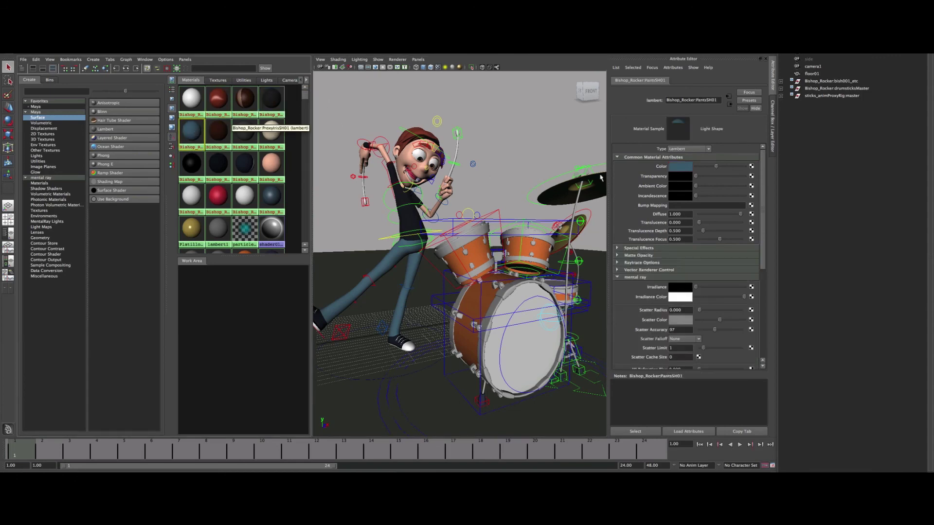
pyautogui.click(673, 167)
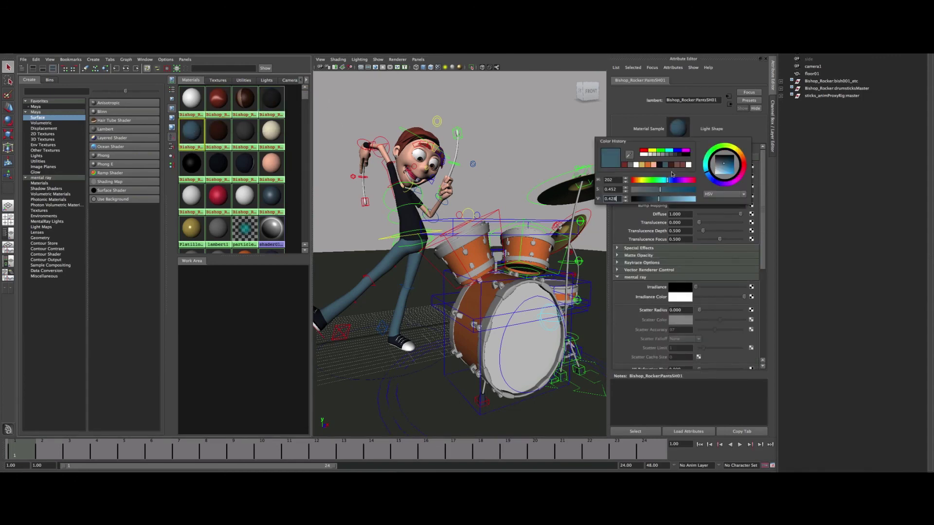
pyautogui.moveTo(659, 190); pyautogui.dragTo(683, 191)
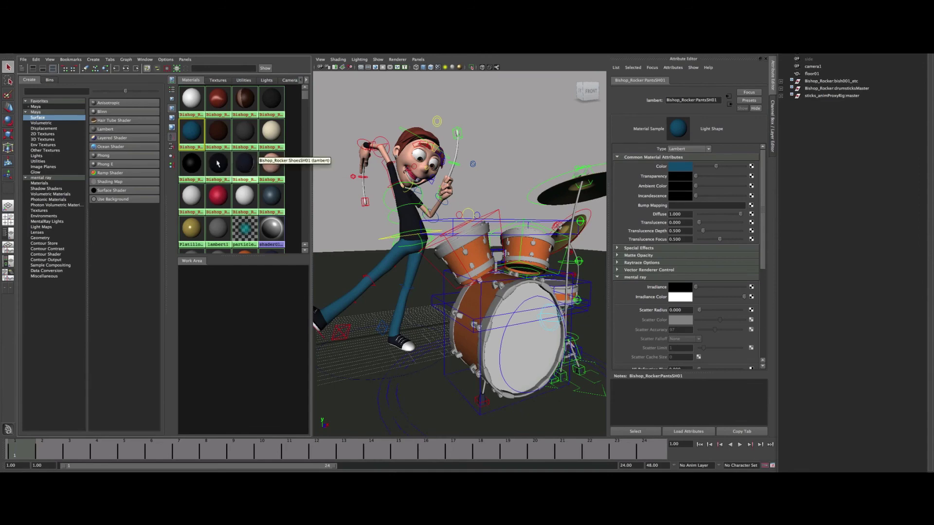
pyautogui.click(218, 164)
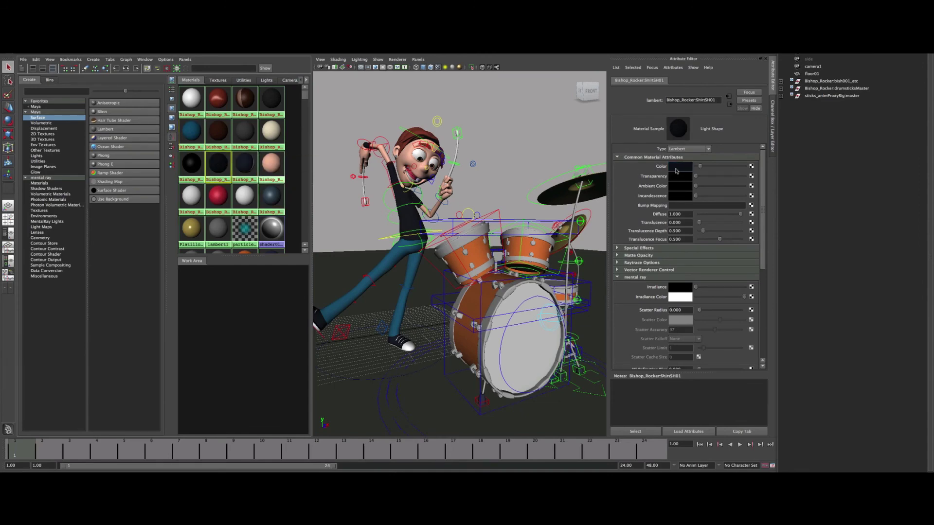
pyautogui.click(246, 160)
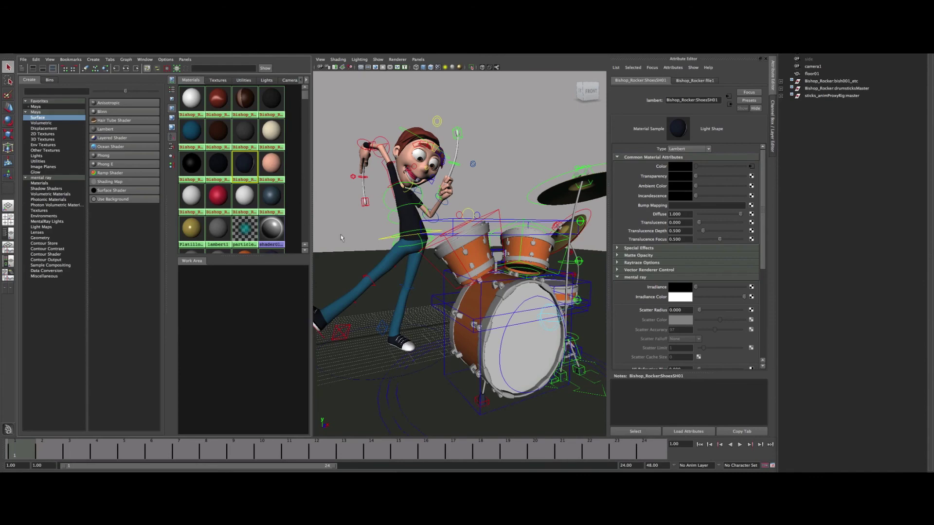
pyautogui.click(271, 163)
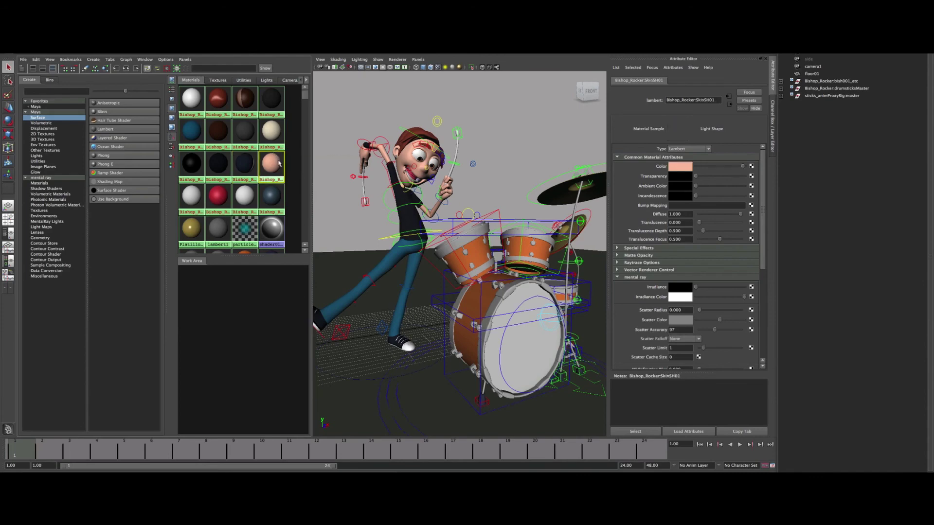
pyautogui.click(685, 167)
pyautogui.moveTo(674, 187); pyautogui.dragTo(682, 189)
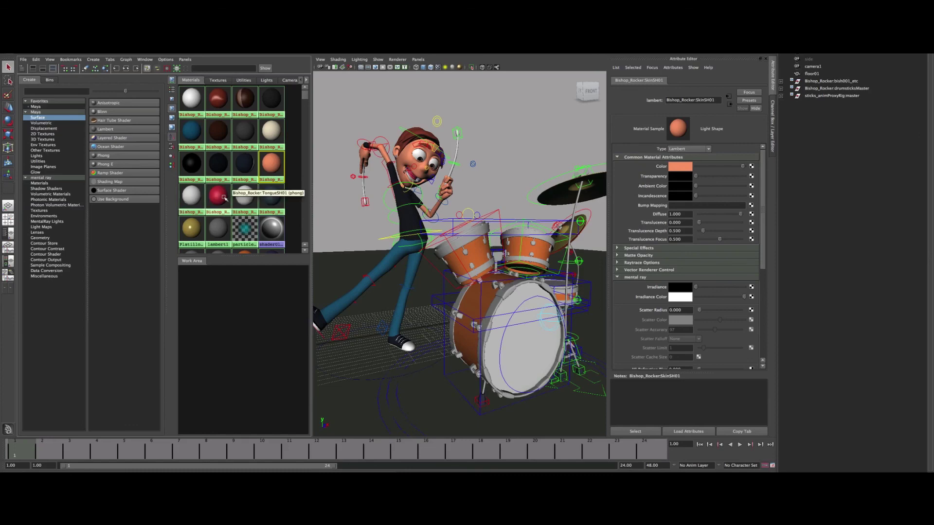
# Step: Make the cymbals a richer yellow and the orange drum material more saturated
pyautogui.click(223, 197)
pyautogui.click(679, 168)
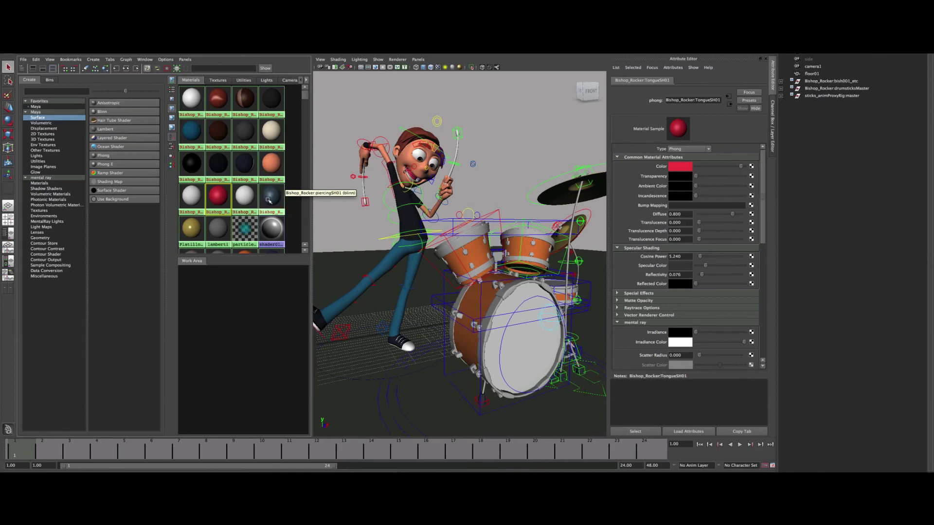
pyautogui.moveTo(306, 101); pyautogui.dragTo(306, 141)
pyautogui.click(188, 162)
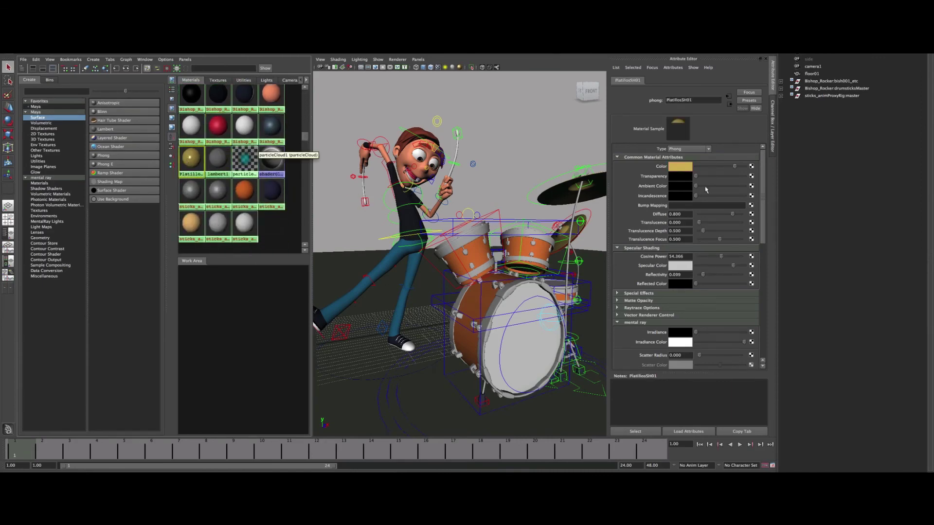
pyautogui.click(674, 166)
pyautogui.moveTo(669, 190); pyautogui.dragTo(678, 191)
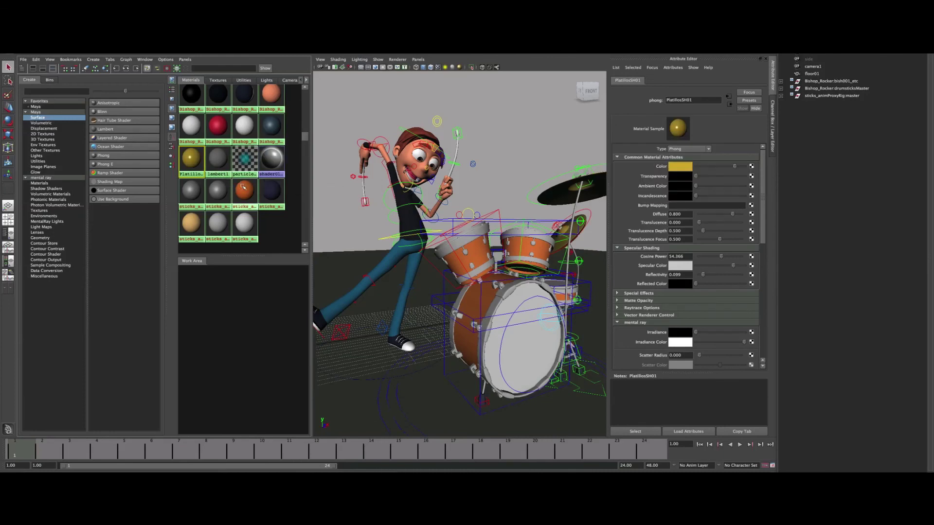
pyautogui.click(244, 189)
pyautogui.click(686, 168)
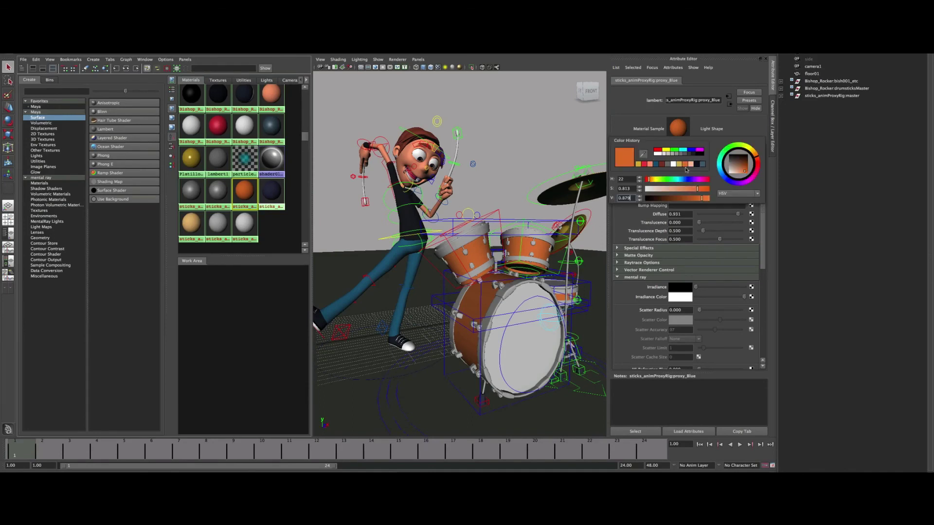
pyautogui.moveTo(697, 191); pyautogui.dragTo(702, 191)
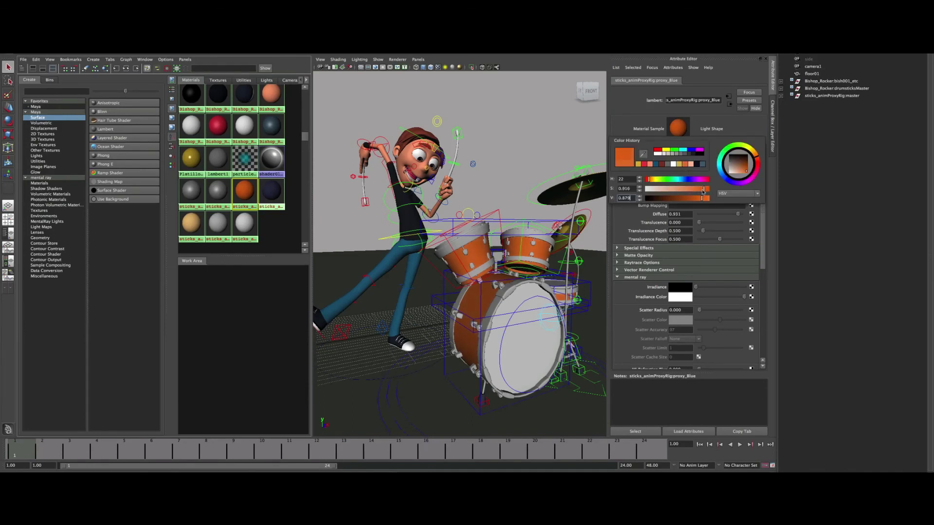
pyautogui.click(515, 124)
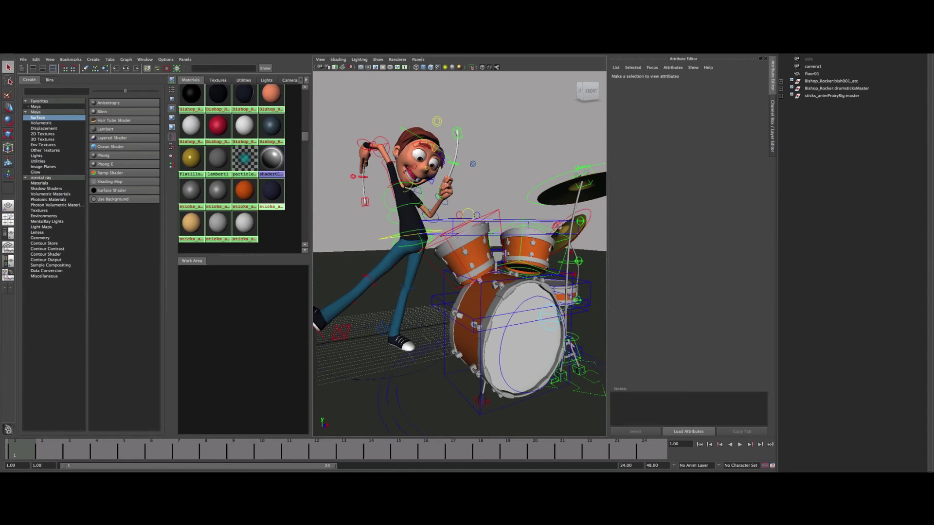
pyautogui.moveTo(305, 137); pyautogui.dragTo(306, 118)
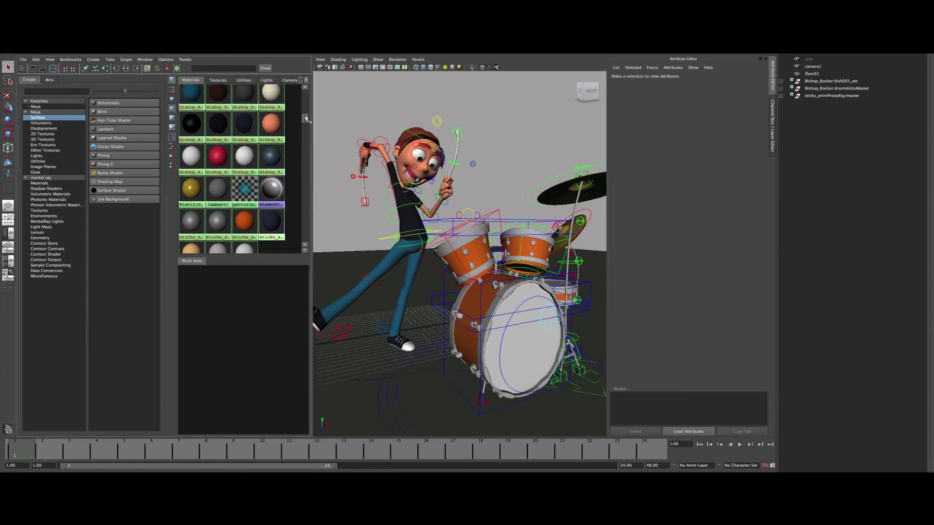
# Step: Graph the shoes material's shading network in the Hypershade work area
pyautogui.scroll(1, 306, 119)
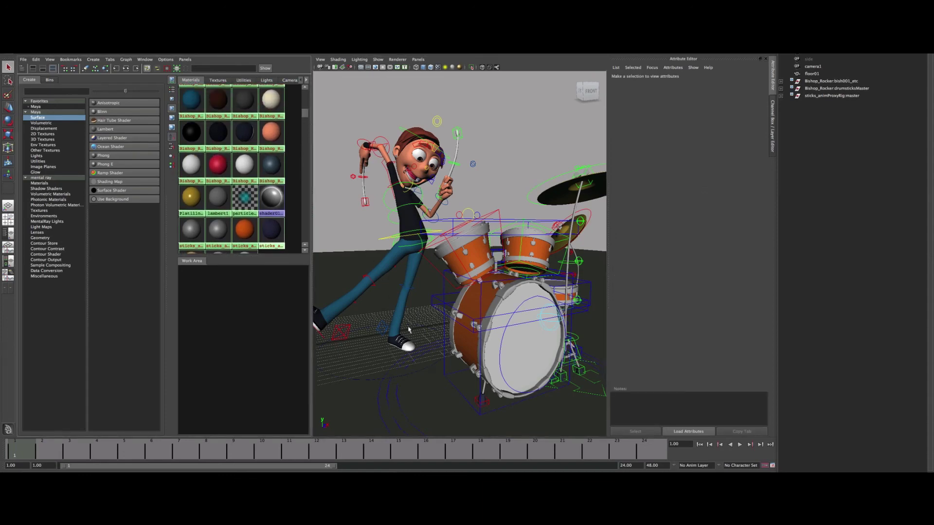
pyautogui.scroll(3, 410, 348)
pyautogui.scroll(3, 411, 336)
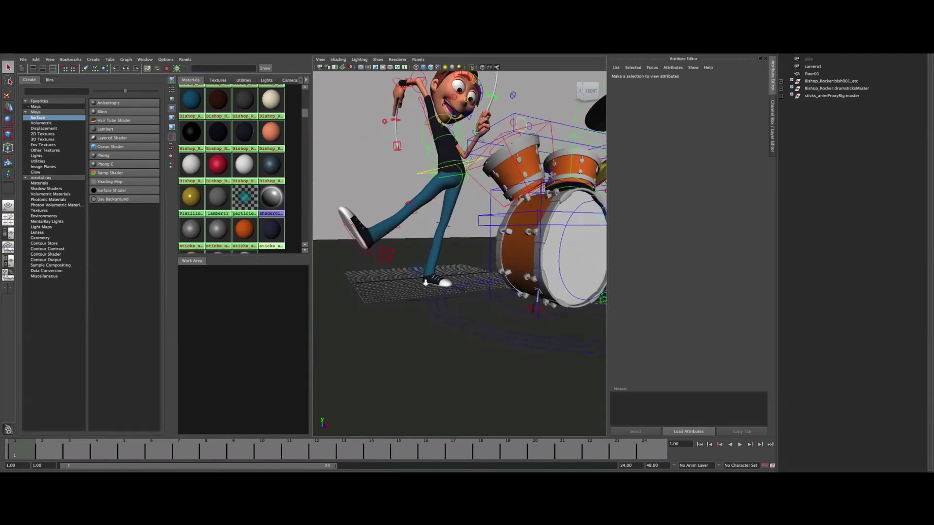
pyautogui.scroll(3, 412, 317)
pyautogui.scroll(2, 414, 282)
pyautogui.scroll(2, 413, 283)
pyautogui.scroll(2, 467, 295)
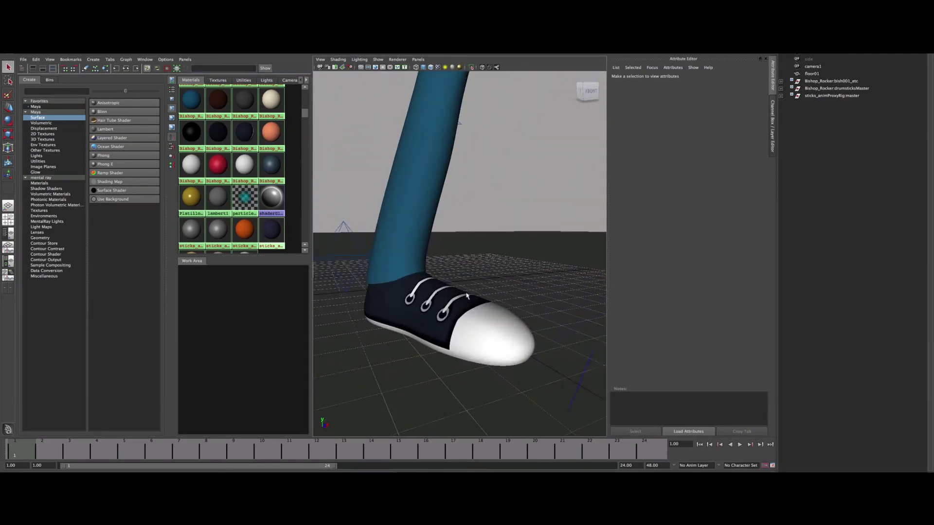
pyautogui.click(247, 131)
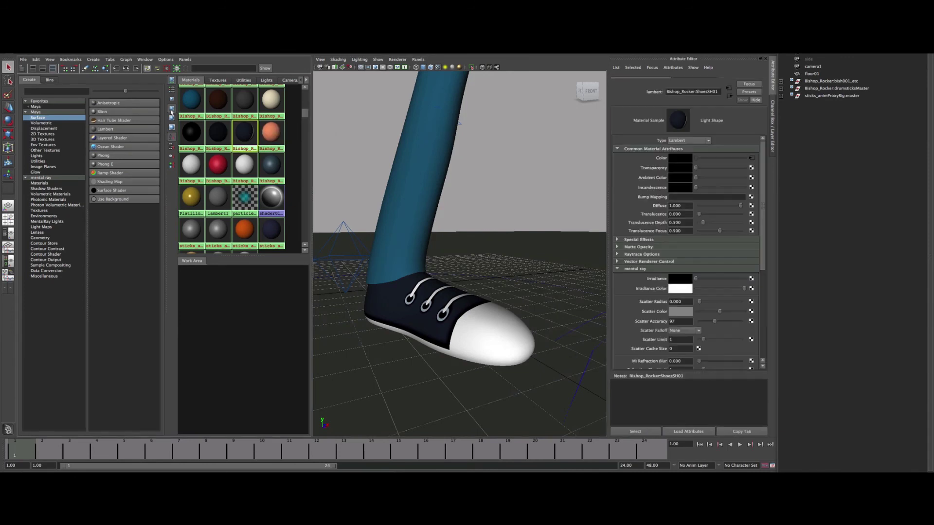
pyautogui.click(126, 68)
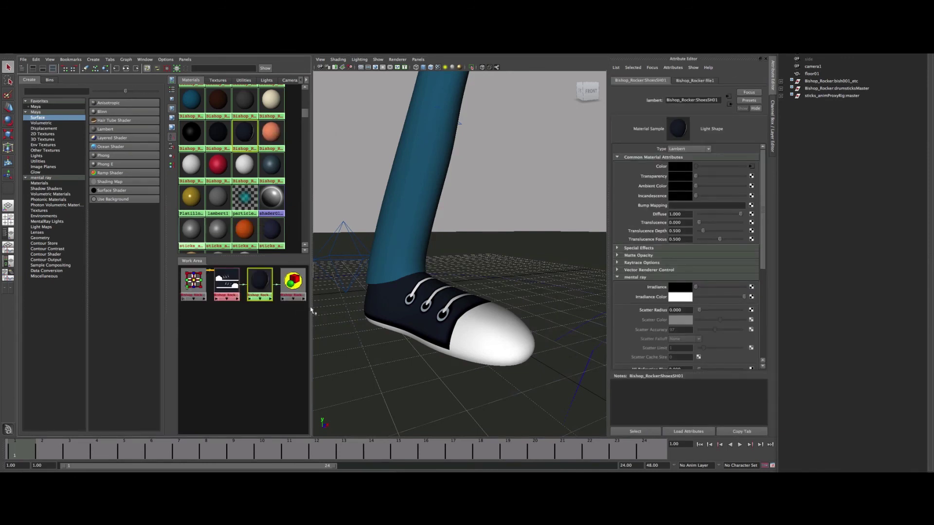
pyautogui.moveTo(312, 311); pyautogui.dragTo(366, 292)
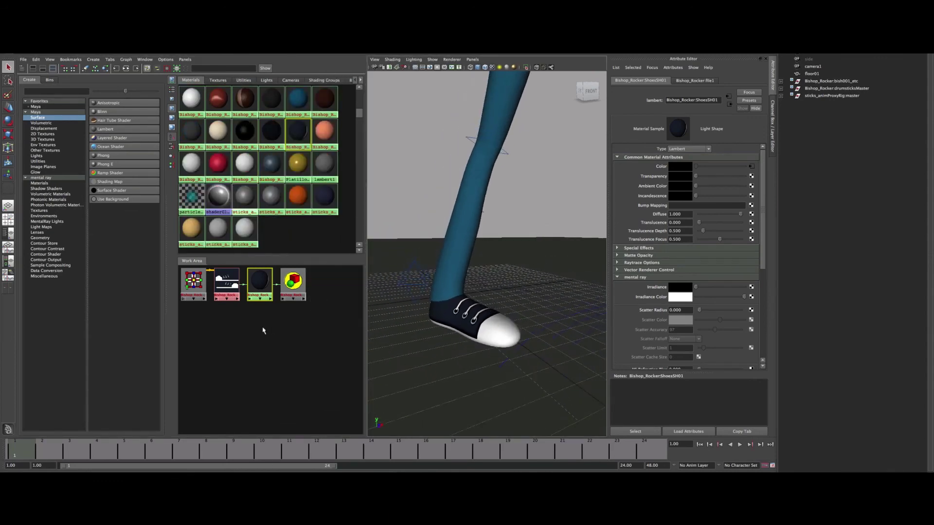
# Step: Move the ShoesSH01 shader and shading group right, and the file and place2dTexture nodes left
pyautogui.click(292, 291)
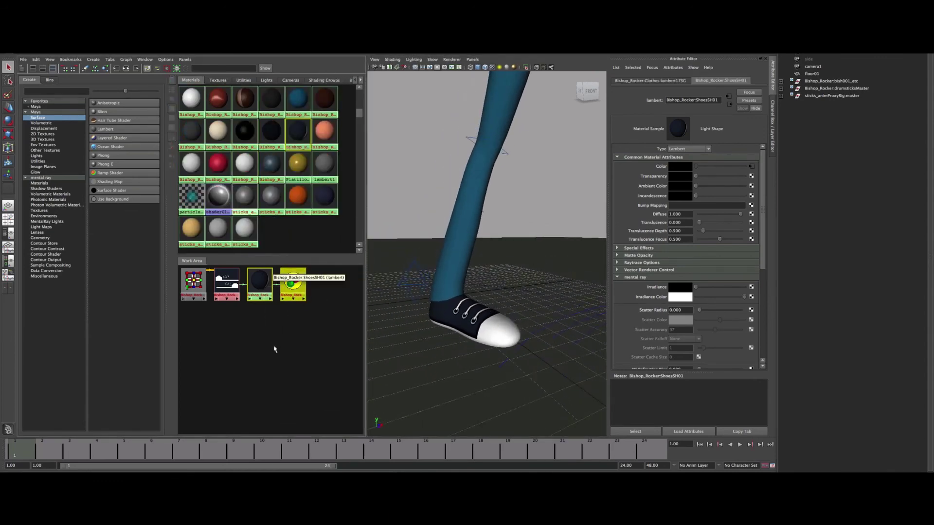
pyautogui.moveTo(256, 283); pyautogui.dragTo(286, 290)
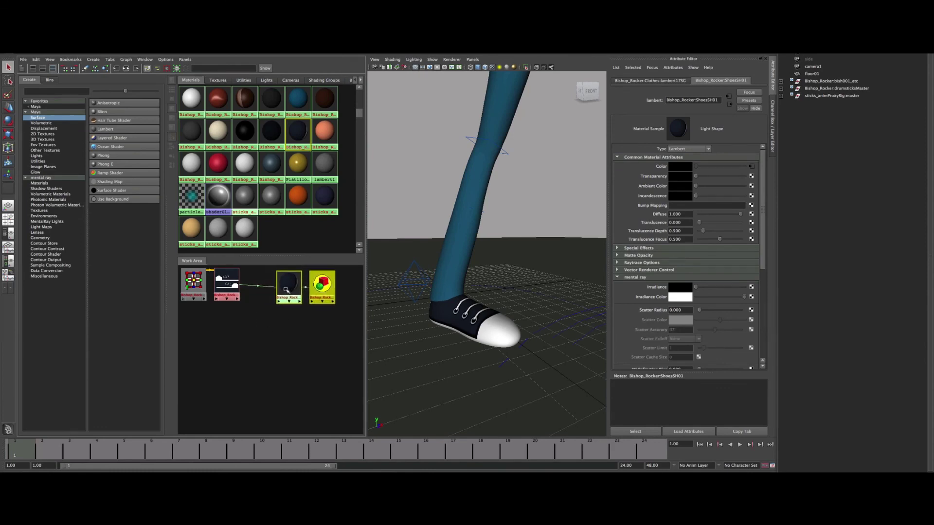
pyautogui.click(197, 294)
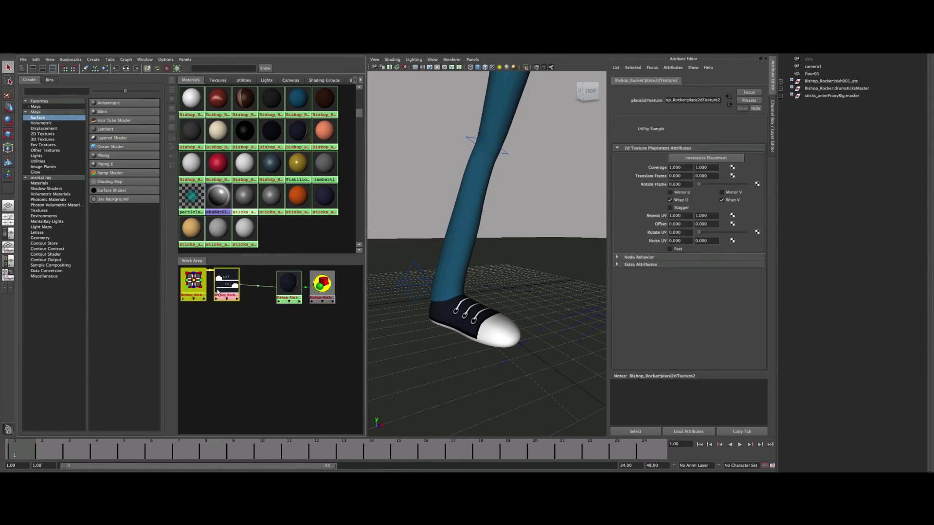
pyautogui.moveTo(218, 292); pyautogui.dragTo(206, 298)
pyautogui.click(266, 348)
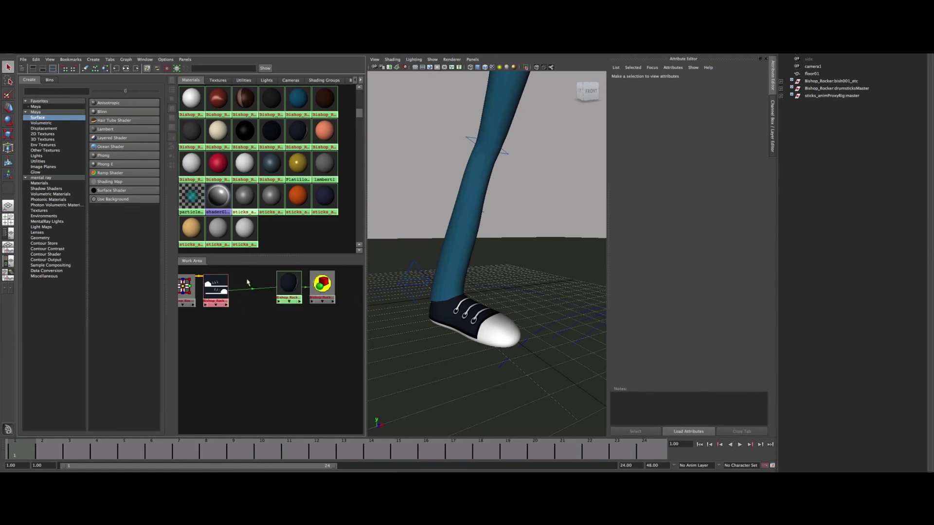
# Step: Delete the shoe file texture's connection to the ShoesSH01 lambert, then browse the mental ray node lists
pyautogui.press('Delete')
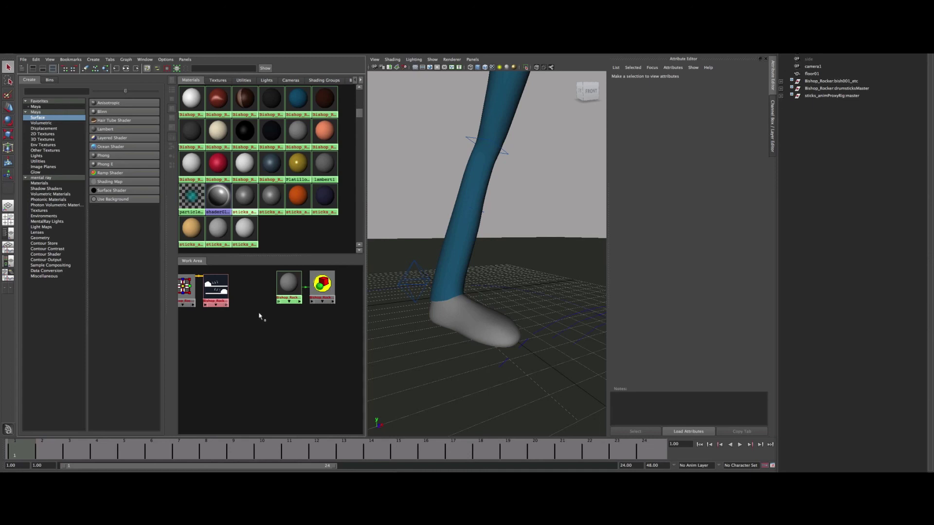
pyautogui.click(43, 183)
pyautogui.moveTo(158, 138); pyautogui.dragTo(161, 195)
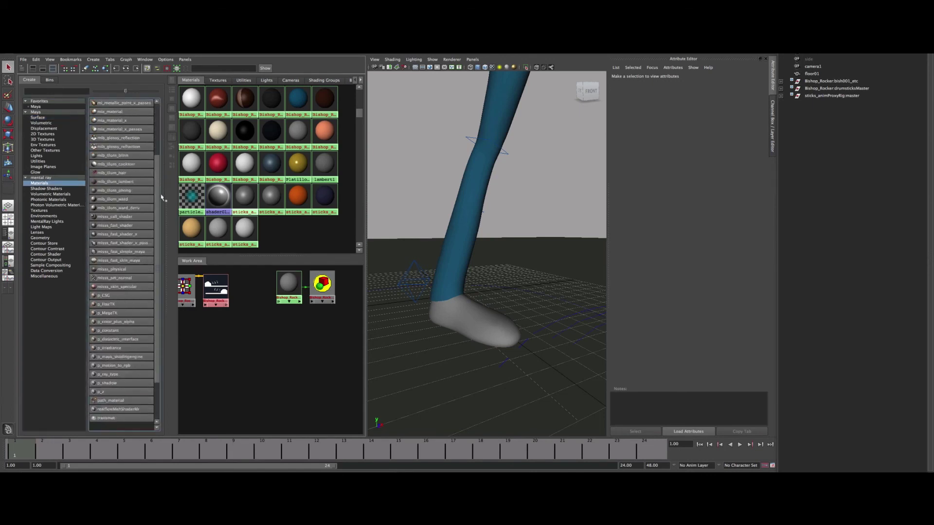
pyautogui.click(44, 211)
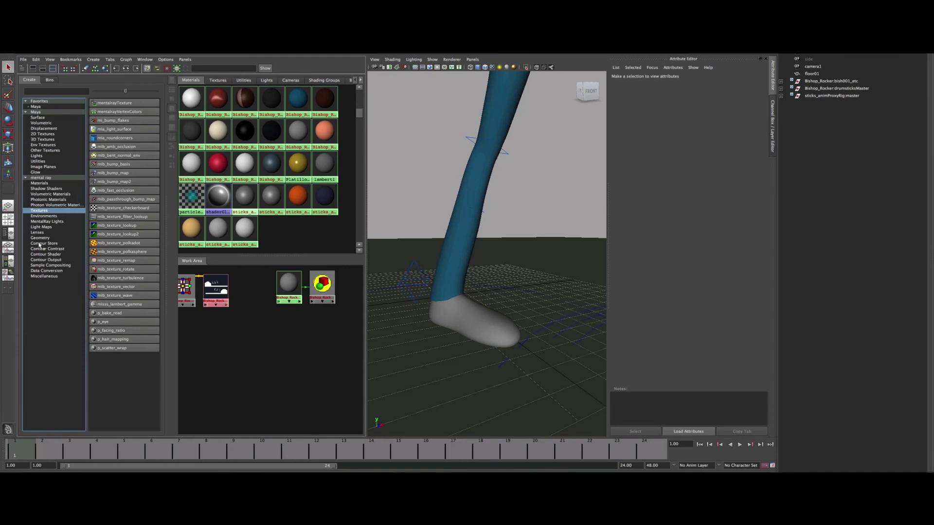
pyautogui.click(52, 189)
pyautogui.click(51, 200)
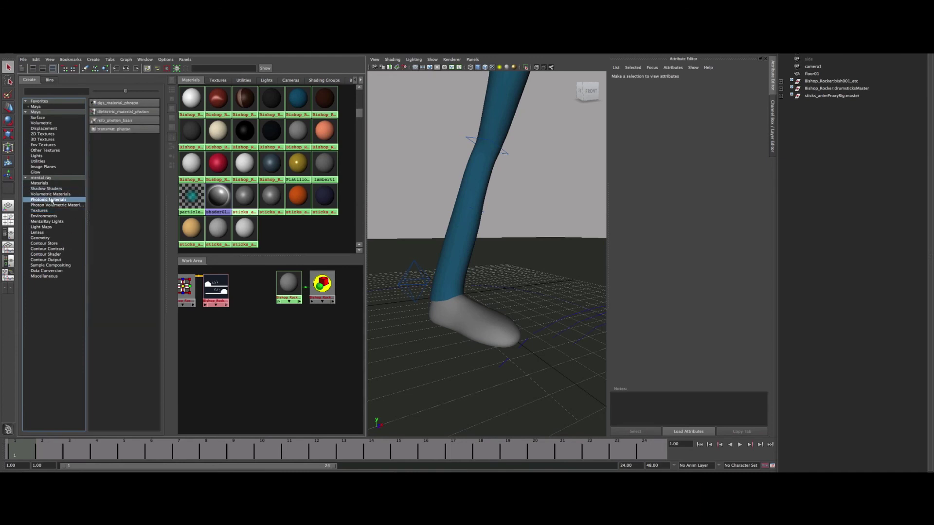
# Step: Create a Gamma Correct utility node from the Maya Utilities and place it below the network
pyautogui.click(35, 112)
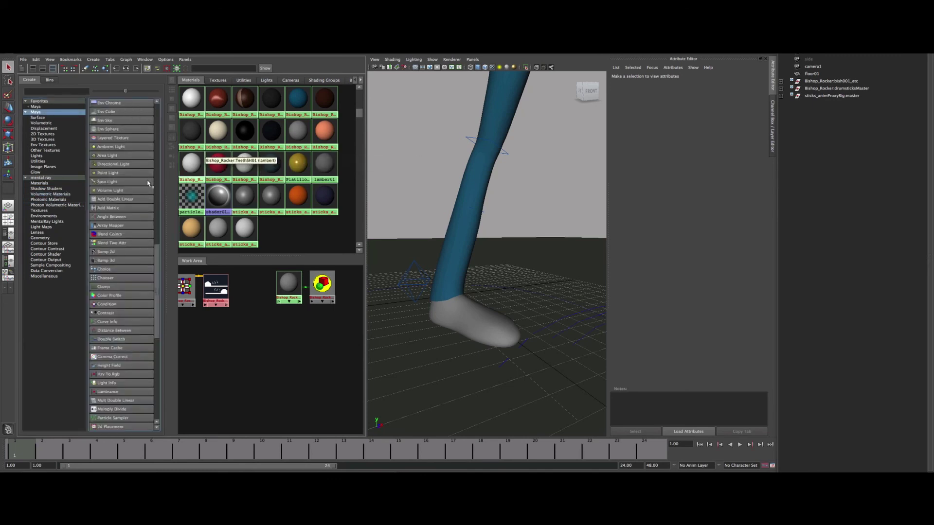
pyautogui.click(43, 115)
pyautogui.moveTo(156, 255); pyautogui.dragTo(160, 271)
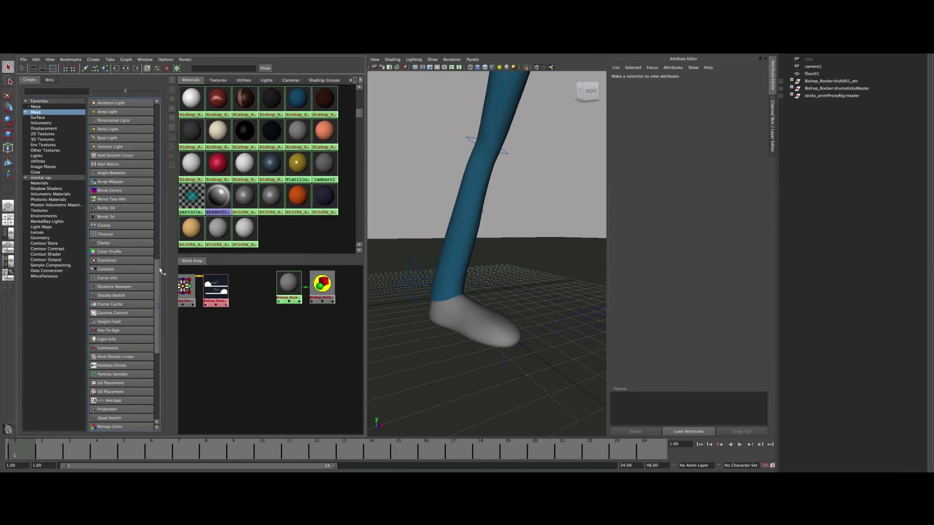
pyautogui.click(124, 314)
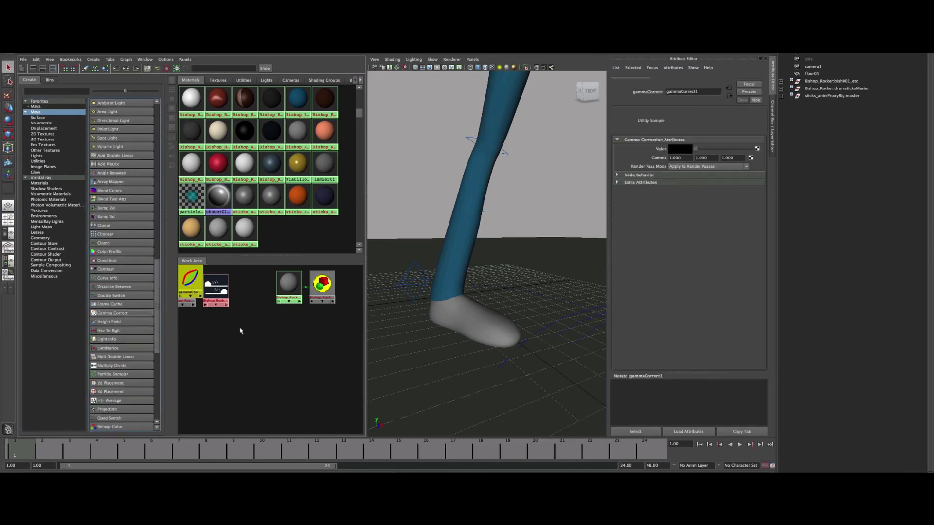
pyautogui.click(254, 333)
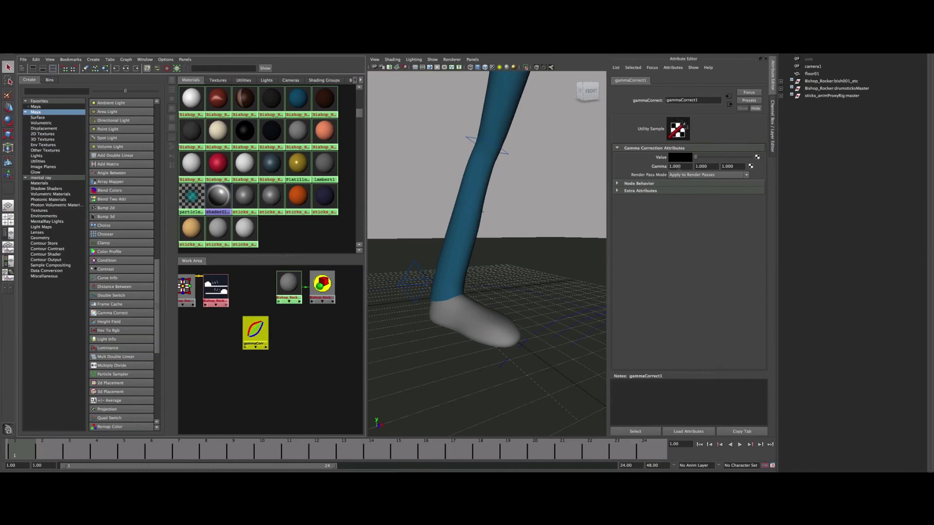
# Step: Set gammaCorrect1's Gamma to 0.455 in all three fields
pyautogui.doubleClick(676, 166)
pyautogui.write('.')
pyautogui.press('Tab')
pyautogui.write('.455')
pyautogui.press('Tab')
pyautogui.write('.')
pyautogui.press('Return')
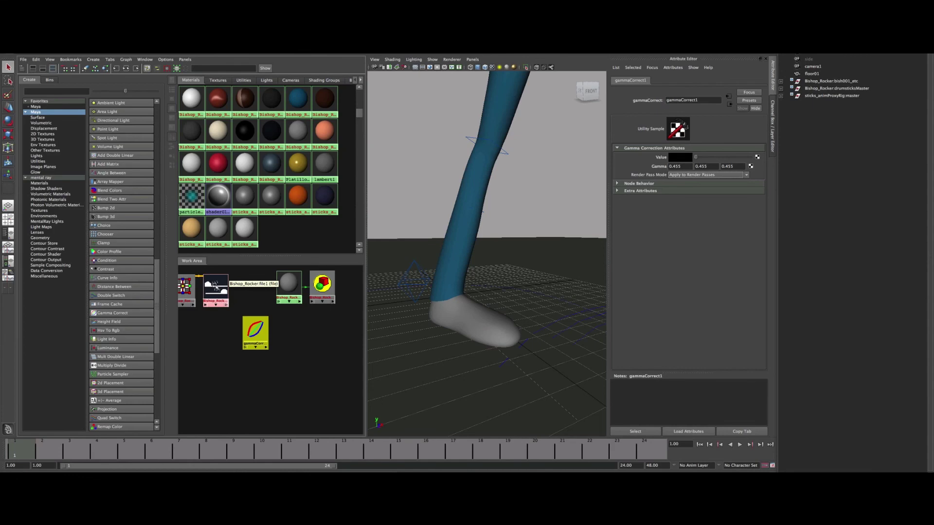
# Step: Connect file1 into gammaCorrect1's default input and gammaCorrect1 into the shoe lambert's color
pyautogui.moveTo(215, 287); pyautogui.dragTo(254, 332, button='middle')
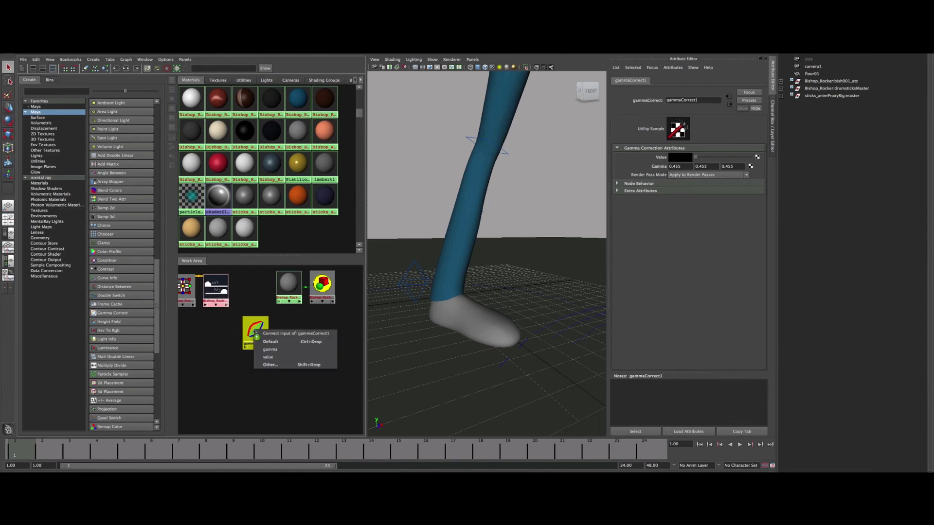
pyautogui.click(276, 358)
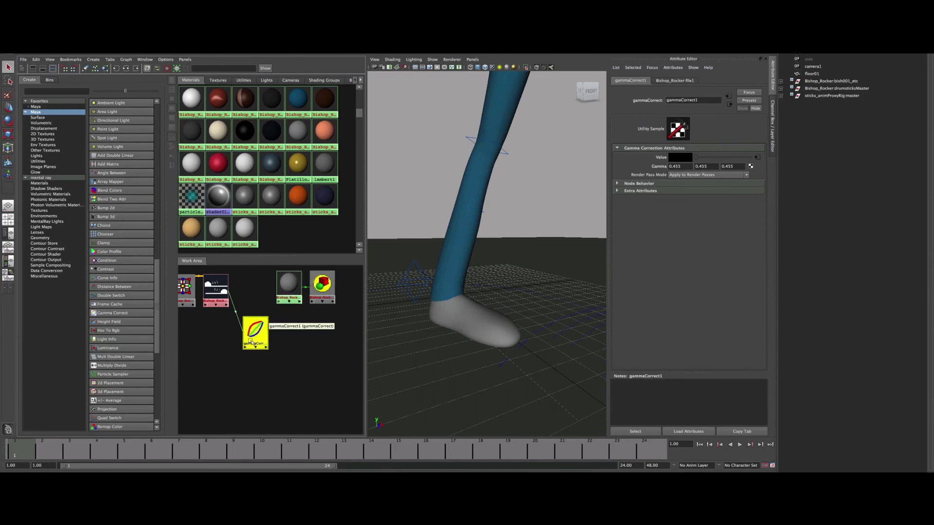
pyautogui.moveTo(254, 325)
pyautogui.mouseDown(button='middle')
pyautogui.moveTo(275, 284)
pyautogui.moveTo(288, 286)
pyautogui.mouseUp(button='middle')
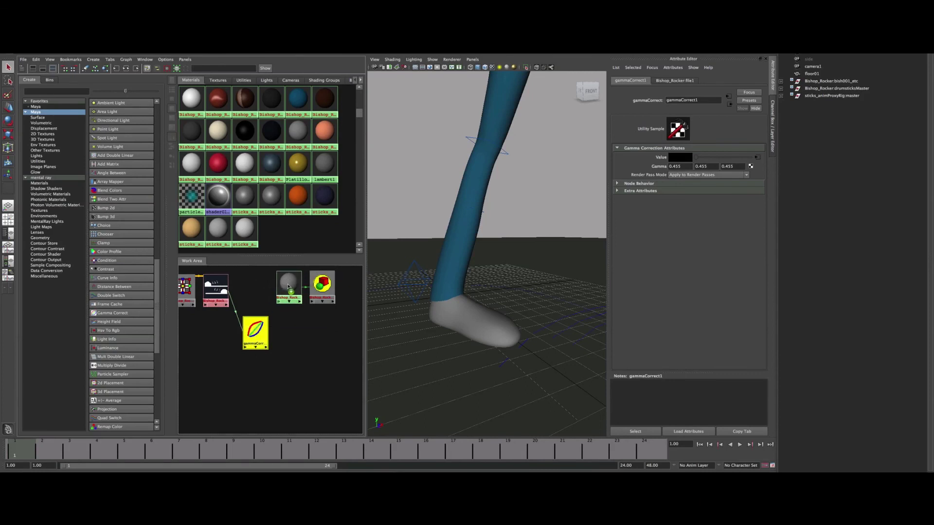
pyautogui.click(316, 316)
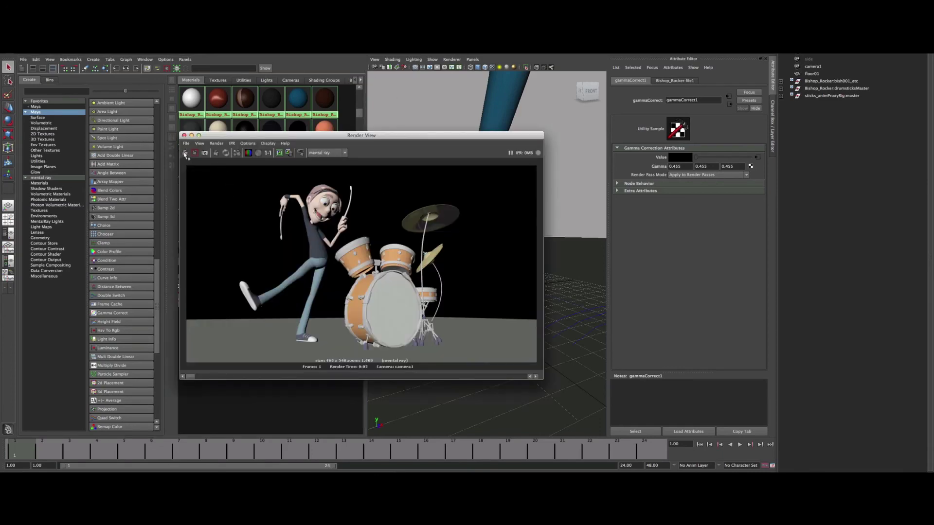
# Step: Redo the previous mental ray render, review the gamma-corrected shoes, and close Render View
pyautogui.click(185, 153)
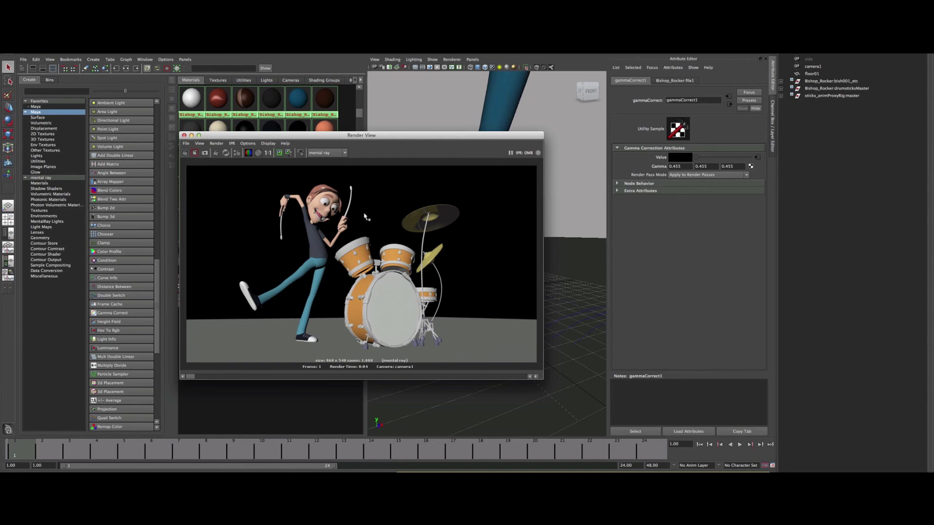
pyautogui.click(185, 135)
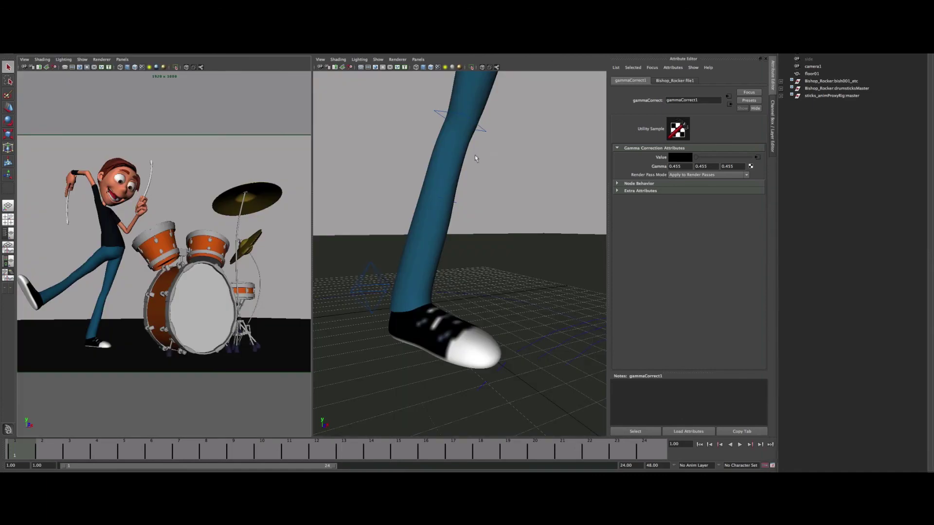
# Step: Show the Channel Box / Layer Editor and dolly out to frame the whole drummer and kit
pyautogui.hotkey('ctrl', 'a')
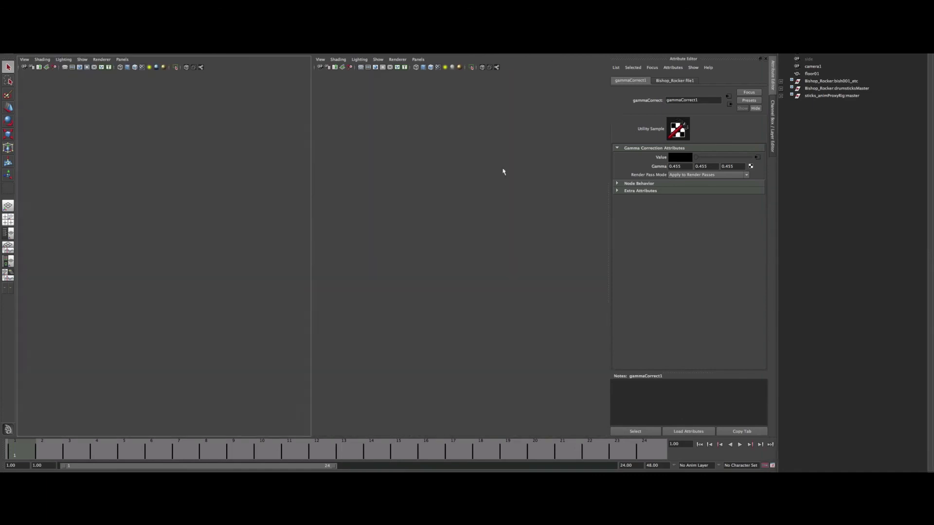
pyautogui.keyDown('alt'); pyautogui.moveTo(579, 214); pyautogui.dragTo(534, 188, button='right'); pyautogui.keyUp('alt')
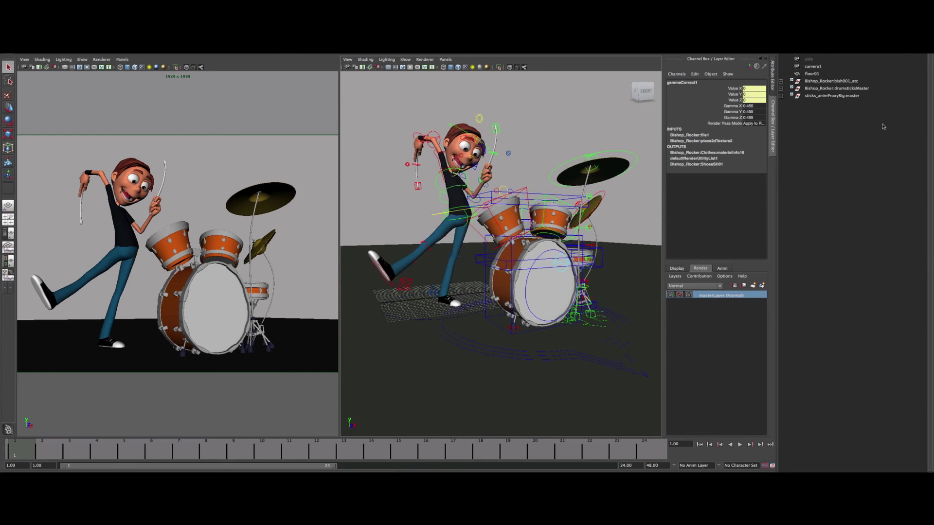
# Step: Create a render layer named Color from the selected drummer, drumsticks and drum rig
pyautogui.click(842, 82)
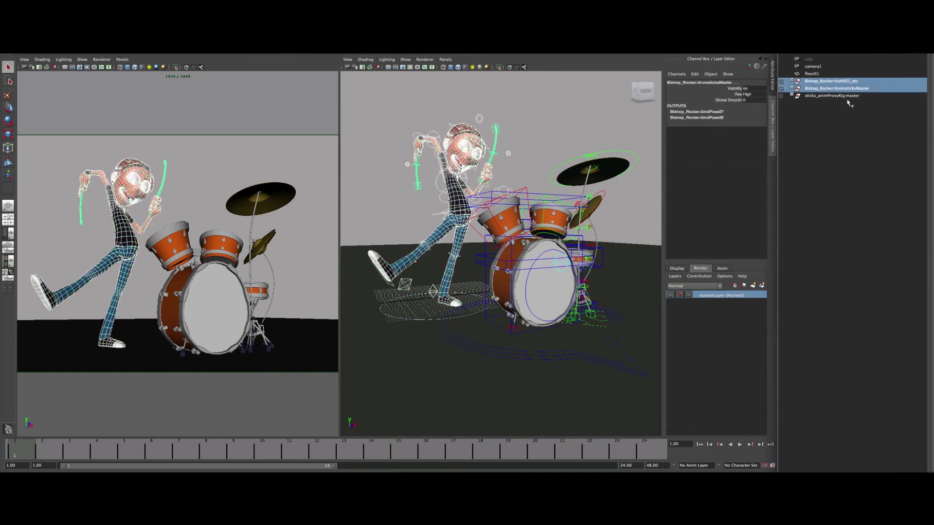
pyautogui.keyDown('shift'); pyautogui.click(844, 95); pyautogui.keyUp('shift')
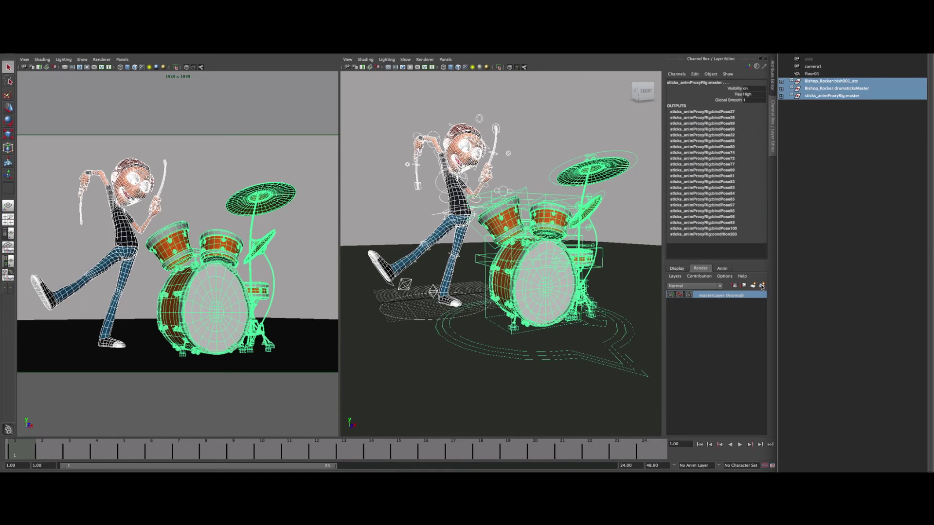
pyautogui.click(762, 286)
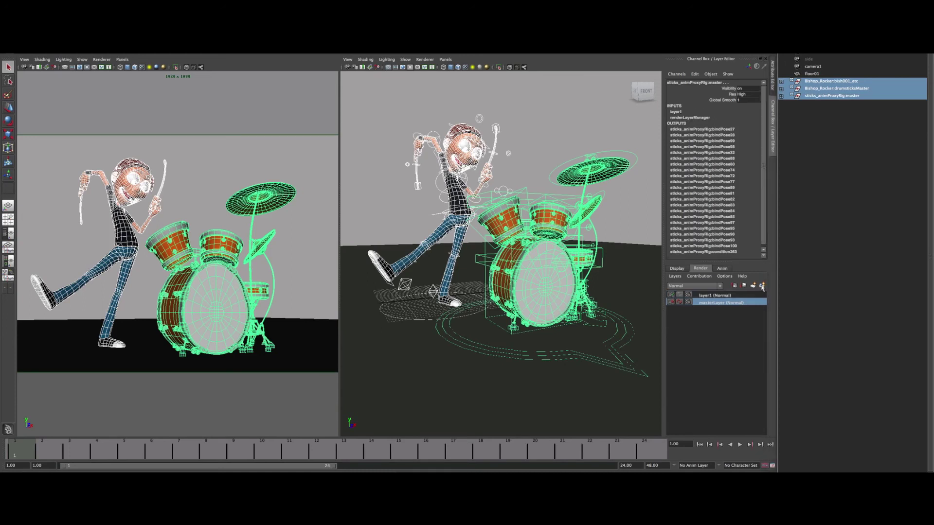
pyautogui.click(708, 297)
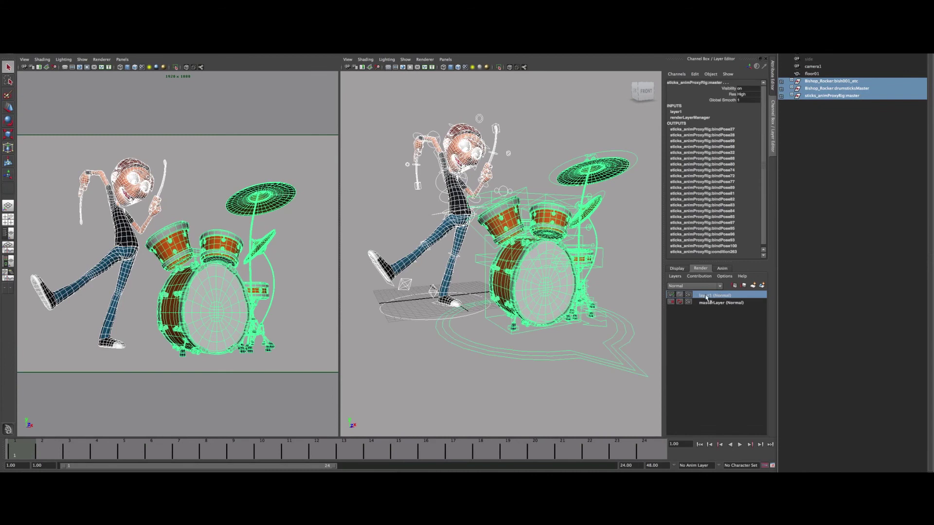
pyautogui.doubleClick(707, 296)
pyautogui.write('Color')
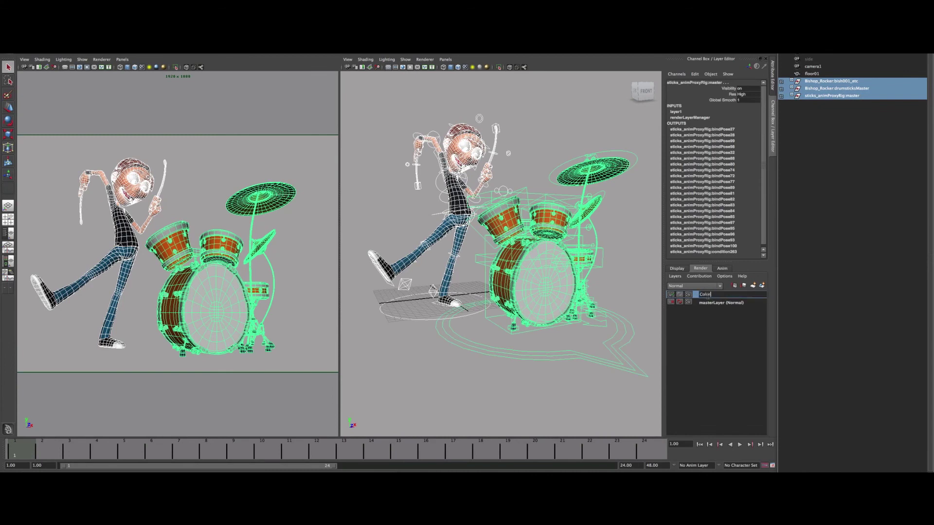
pyautogui.press('Return')
pyautogui.click(598, 144)
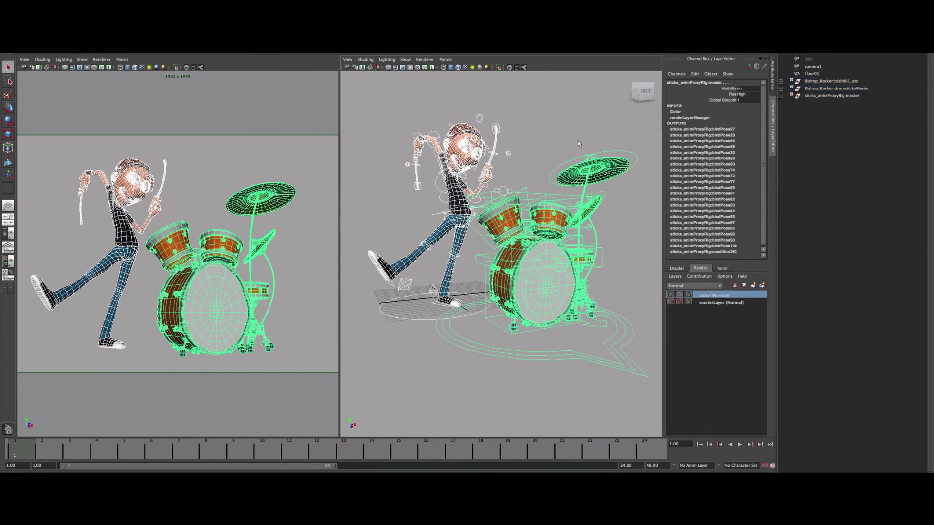
pyautogui.scroll(-3, 560, 148)
pyautogui.keyDown('alt'); pyautogui.moveTo(539, 138); pyautogui.dragTo(538, 154, button='middle'); pyautogui.keyUp('alt')
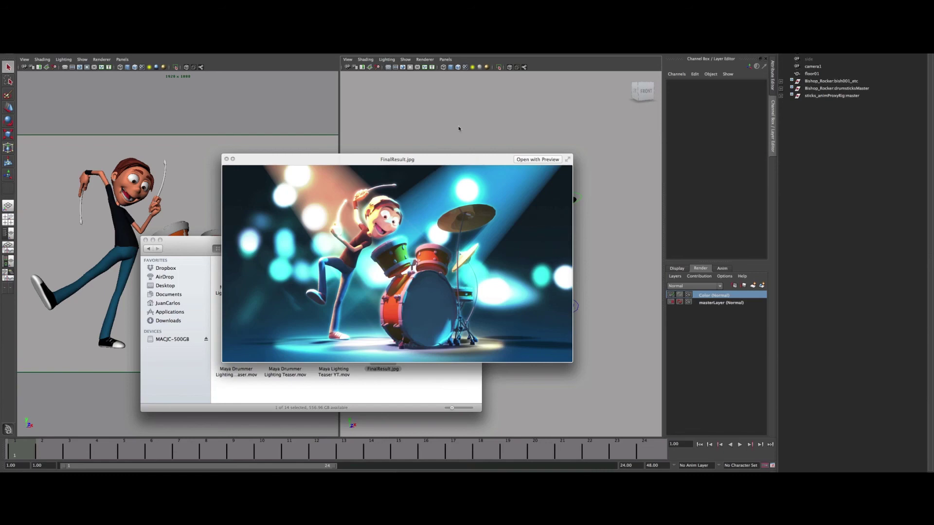
# Step: Close the reference preview and open the Color layer's Render Settings at Indirect Lighting
pyautogui.click(459, 129)
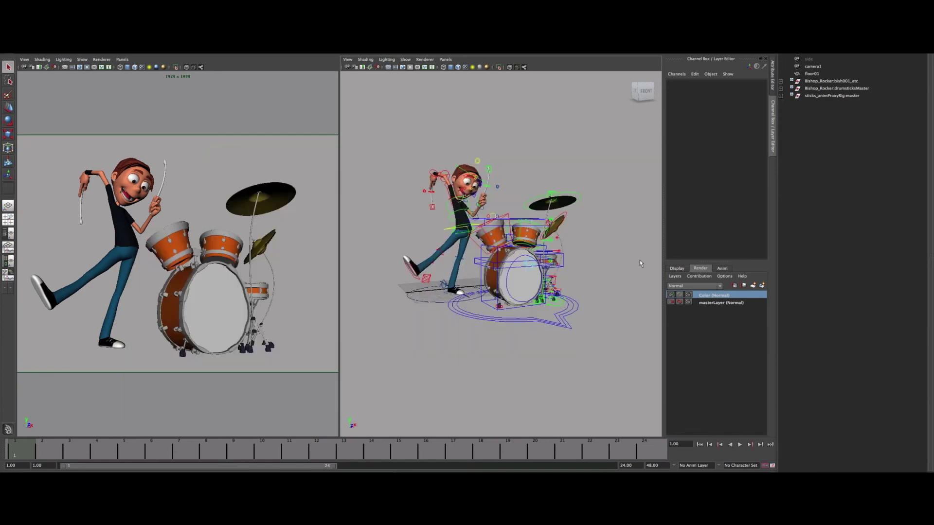
pyautogui.click(689, 294)
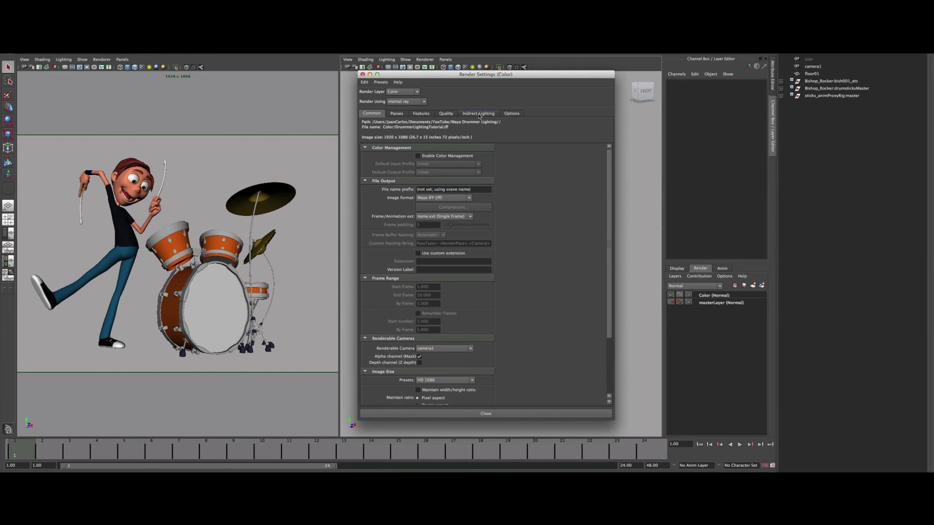
pyautogui.click(479, 114)
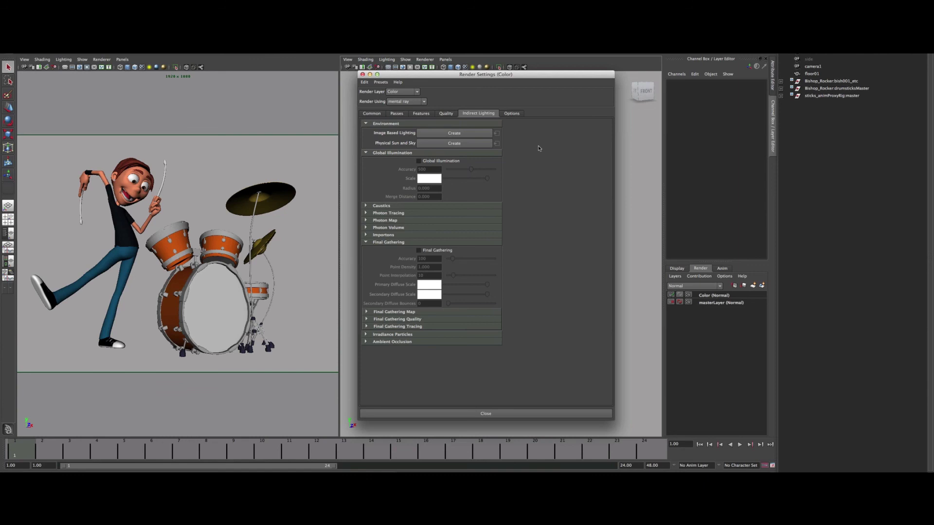
# Step: Create a mental ray image-based light and close Render Settings
pyautogui.click(437, 137)
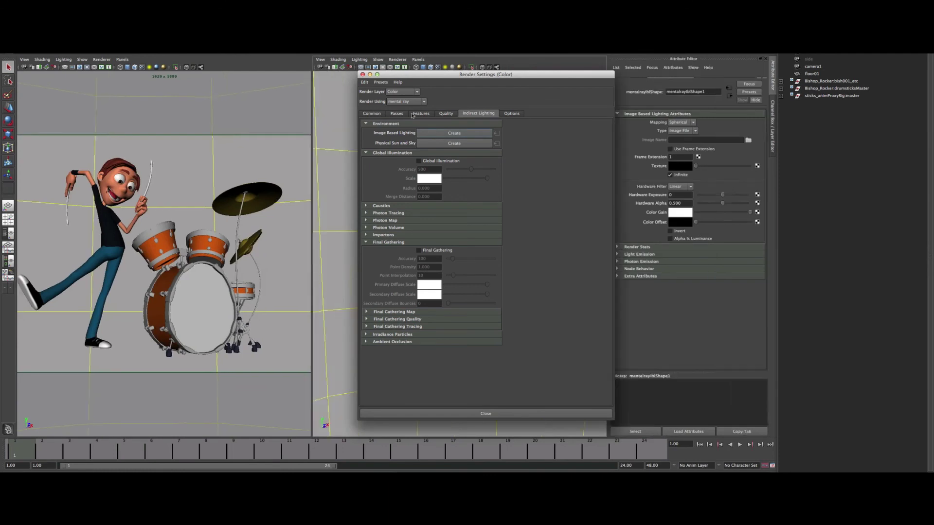
pyautogui.click(362, 74)
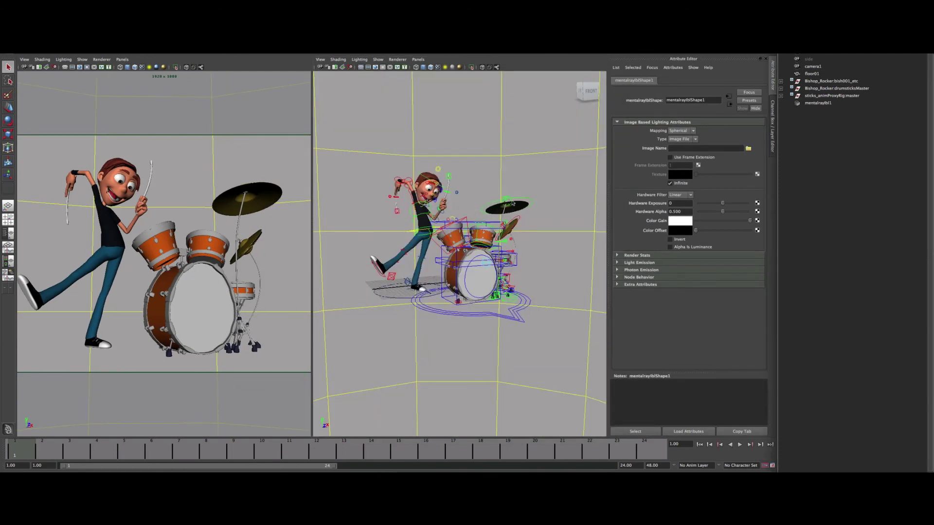
pyautogui.scroll(-3, 512, 204)
pyautogui.scroll(-2, 535, 198)
pyautogui.scroll(-3, 486, 196)
pyautogui.scroll(-2, 462, 190)
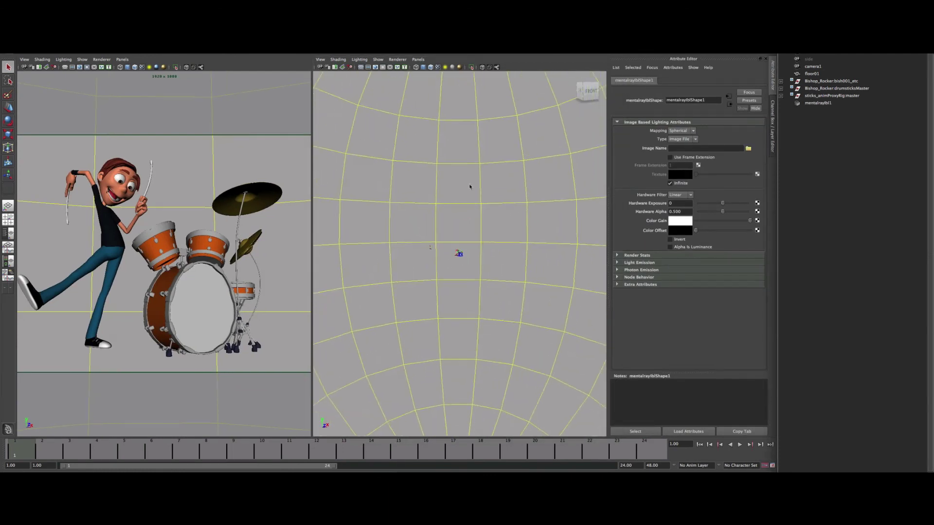
pyautogui.scroll(-5, 438, 187)
pyautogui.scroll(-2, 452, 194)
# Step: Orbit and zoom the perspective view to inspect the mentalrayIbl1 sphere around the scene
pyautogui.keyDown('alt'); pyautogui.moveTo(457, 194); pyautogui.dragTo(469, 213); pyautogui.keyUp('alt')
pyautogui.scroll(3, 472, 215)
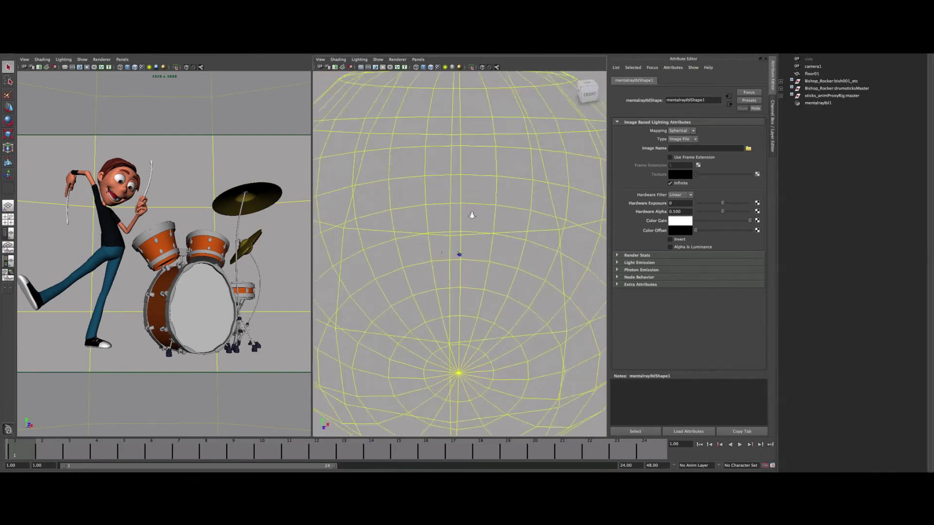
pyautogui.scroll(3, 487, 213)
pyautogui.scroll(3, 438, 229)
pyautogui.scroll(2, 535, 206)
pyautogui.scroll(2, 455, 201)
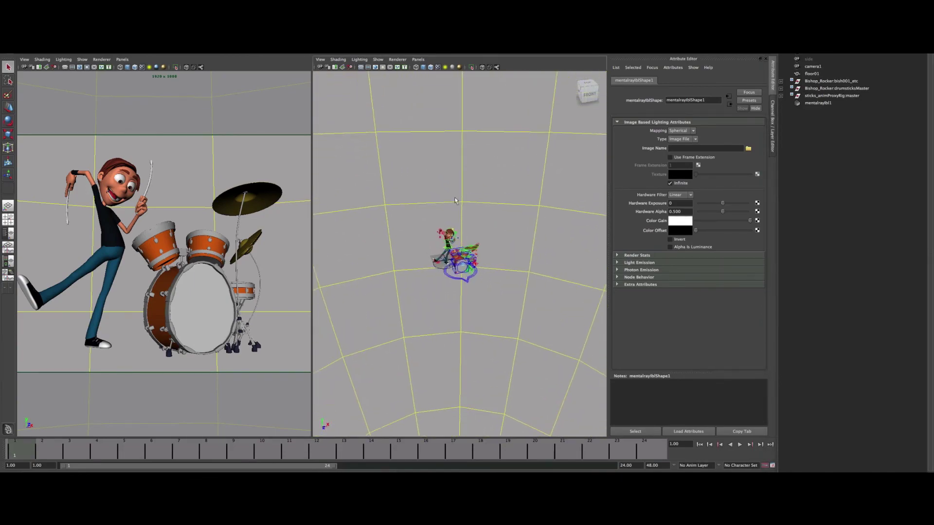
pyautogui.scroll(2, 479, 201)
pyautogui.scroll(2, 481, 195)
pyautogui.scroll(2, 481, 189)
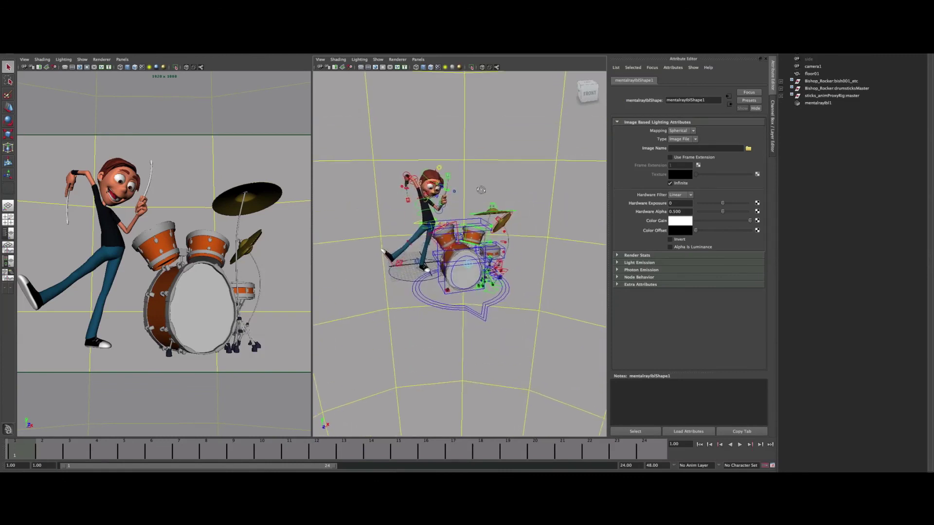
pyautogui.scroll(2, 481, 190)
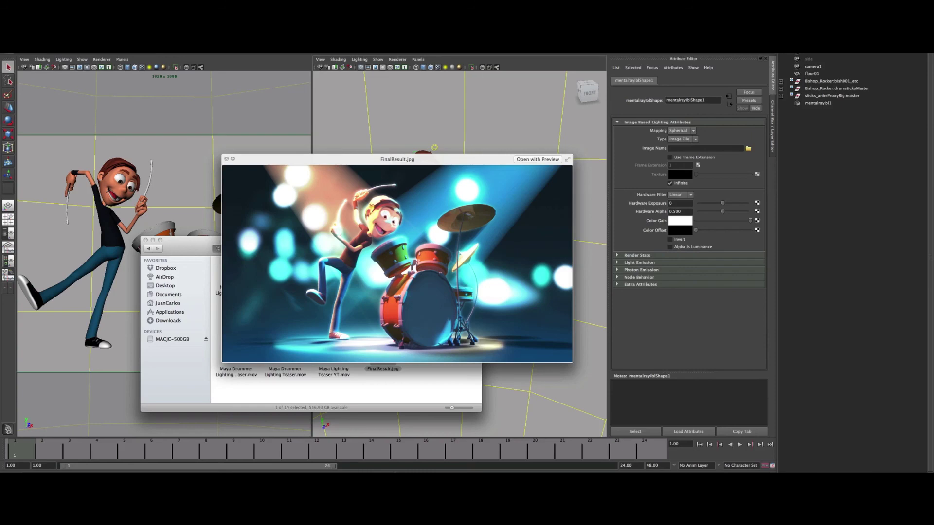
# Step: Load HDRI/Fh_HDRI-Pack2-17.hdr as mentalrayIbl1's image file
pyautogui.click(547, 151)
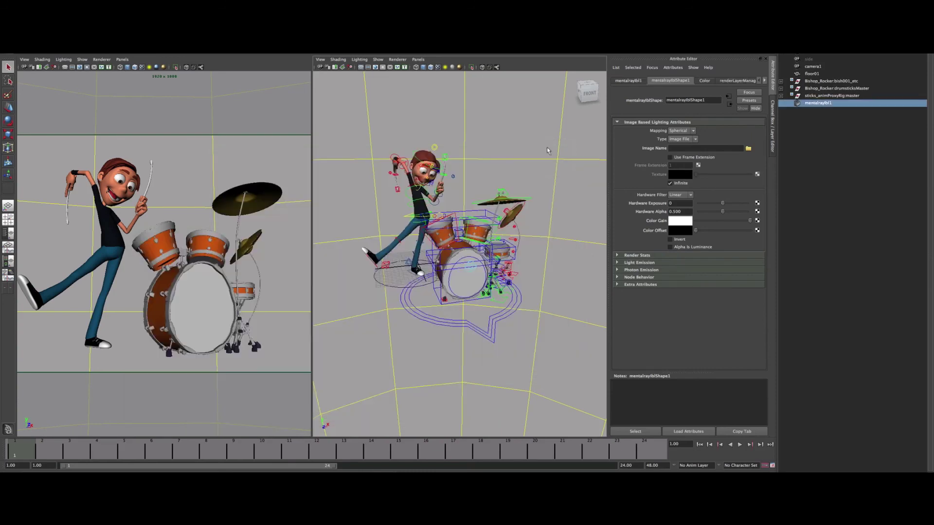
pyautogui.click(748, 149)
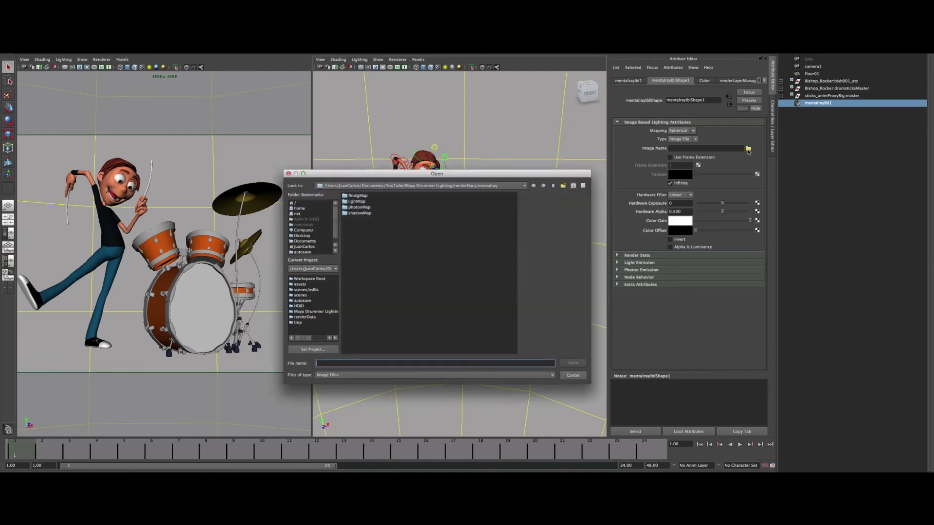
pyautogui.click(303, 279)
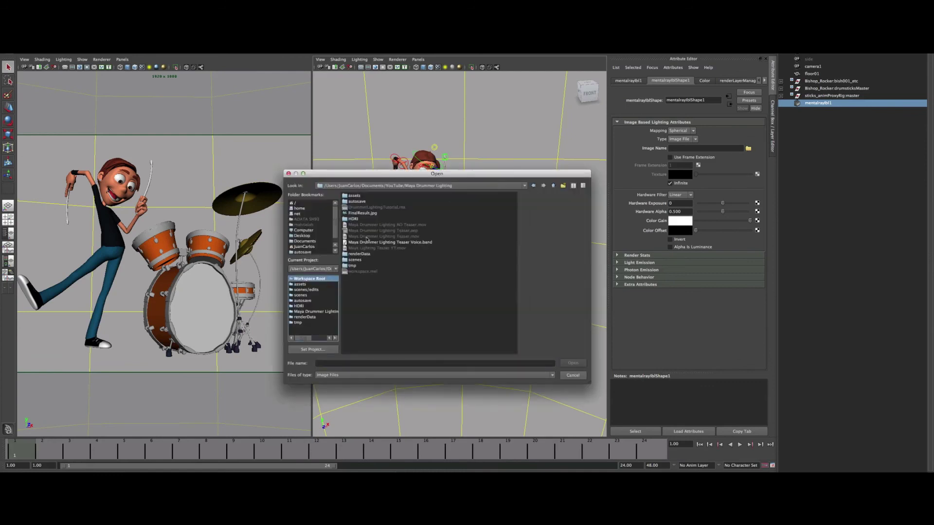
pyautogui.doubleClick(356, 219)
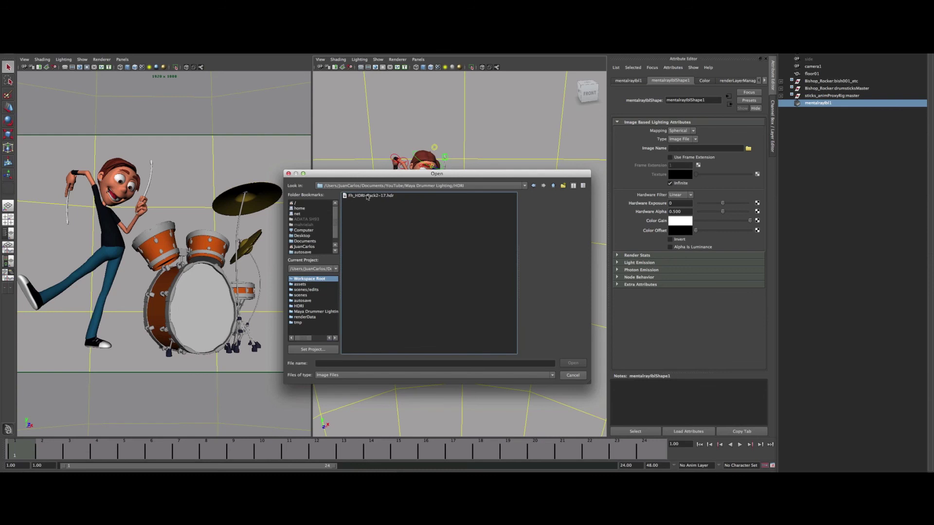
pyautogui.click(368, 196)
pyautogui.click(564, 361)
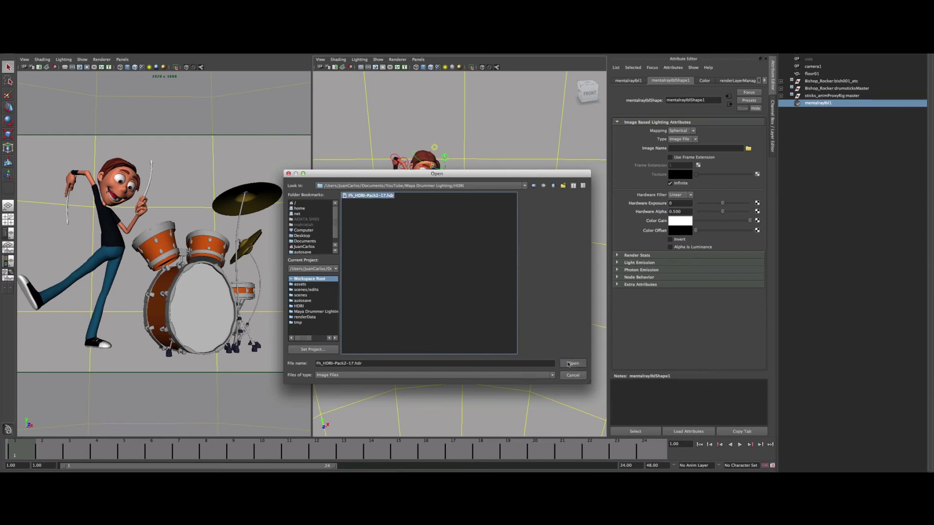
# Step: Tumble and zoom the view to see the HDR sky wrapping the drummer scene
pyautogui.scroll(-5, 520, 199)
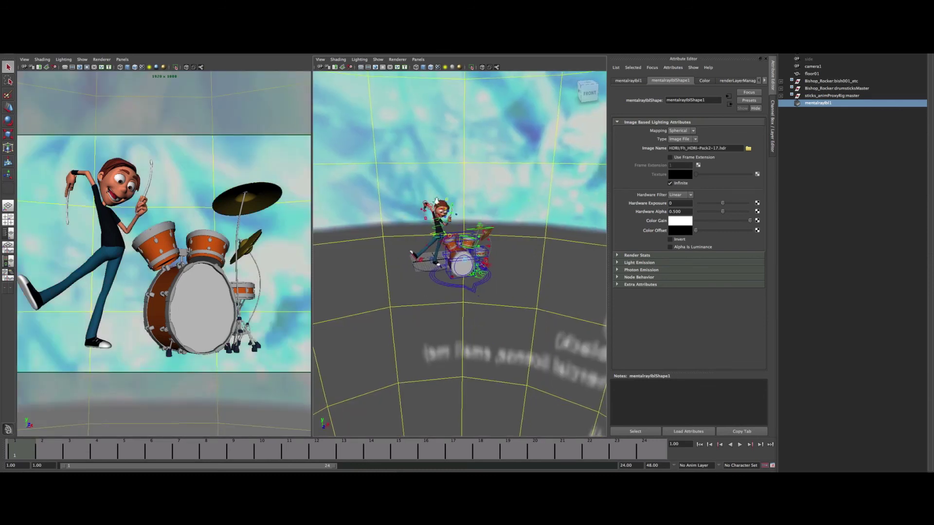
pyautogui.moveTo(482, 201)
pyautogui.keyDown('alt'); pyautogui.mouseDown()
pyautogui.moveTo(539, 204)
pyautogui.moveTo(453, 238)
pyautogui.moveTo(446, 220)
pyautogui.moveTo(453, 228)
pyautogui.mouseUp(); pyautogui.keyUp('alt')
pyautogui.scroll(-10, 540, 204)
pyautogui.scroll(-3, 535, 209)
pyautogui.scroll(5, 494, 239)
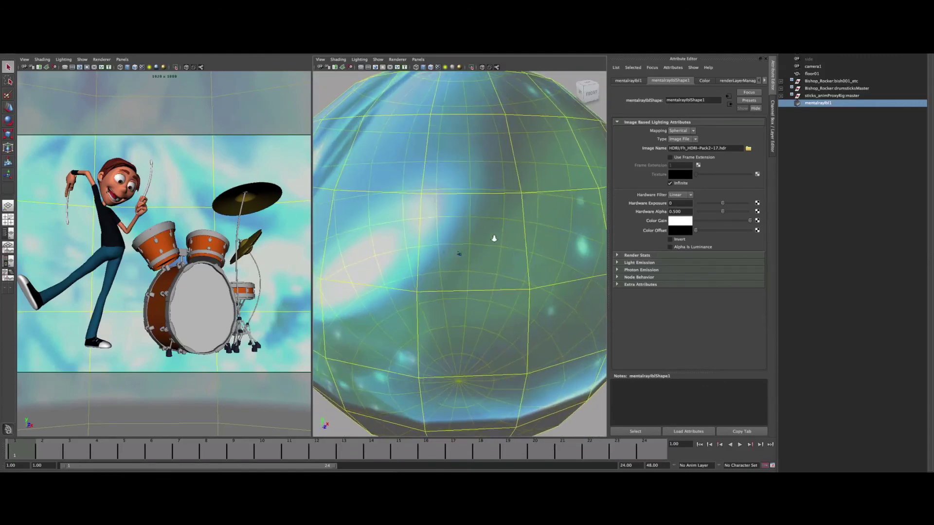
pyautogui.scroll(5, 446, 247)
pyautogui.scroll(5, 481, 241)
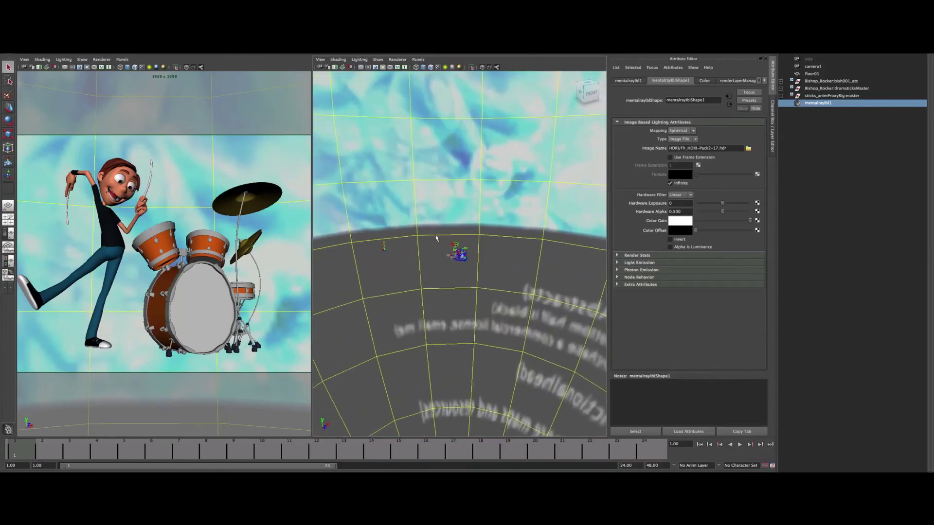
pyautogui.keyDown('alt'); pyautogui.moveTo(438, 229); pyautogui.dragTo(458, 213); pyautogui.keyUp('alt')
pyautogui.scroll(3, 459, 213)
pyautogui.scroll(5, 454, 216)
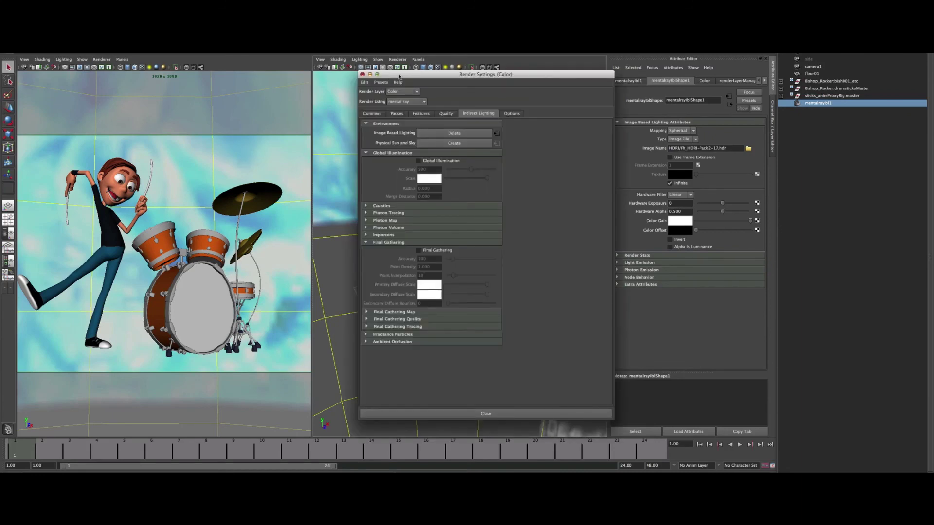
# Step: Enable Final Gathering with accuracy 150, point density 1.5, interpolation 15 and two secondary bounces
pyautogui.moveTo(398, 77); pyautogui.dragTo(394, 77)
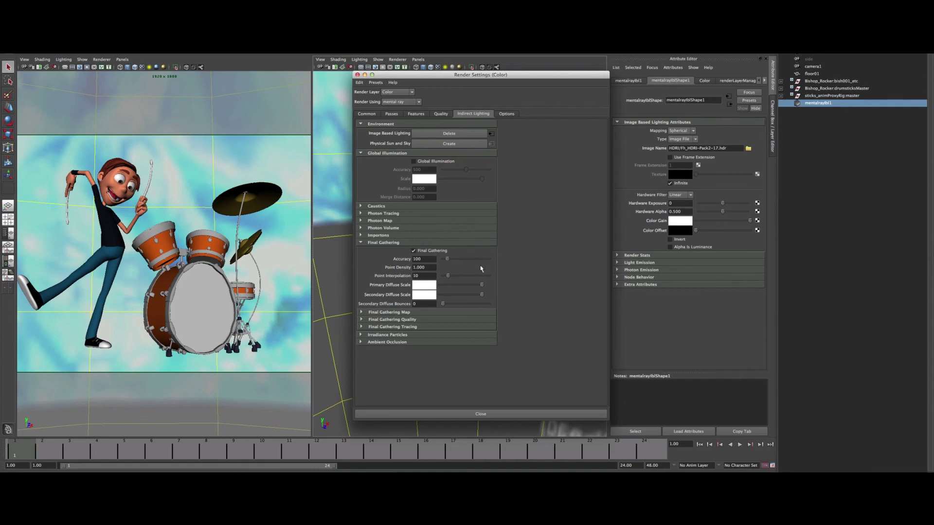
pyautogui.doubleClick(433, 260)
pyautogui.write('150')
pyautogui.press('Tab')
pyautogui.write('1')
pyautogui.press('Tab')
pyautogui.write('1')
pyautogui.press('Tab')
pyautogui.write('0')
pyautogui.write('2')
pyautogui.press('Tab')
# Step: Set the Final Gathering quality filter to 1
pyautogui.click(361, 319)
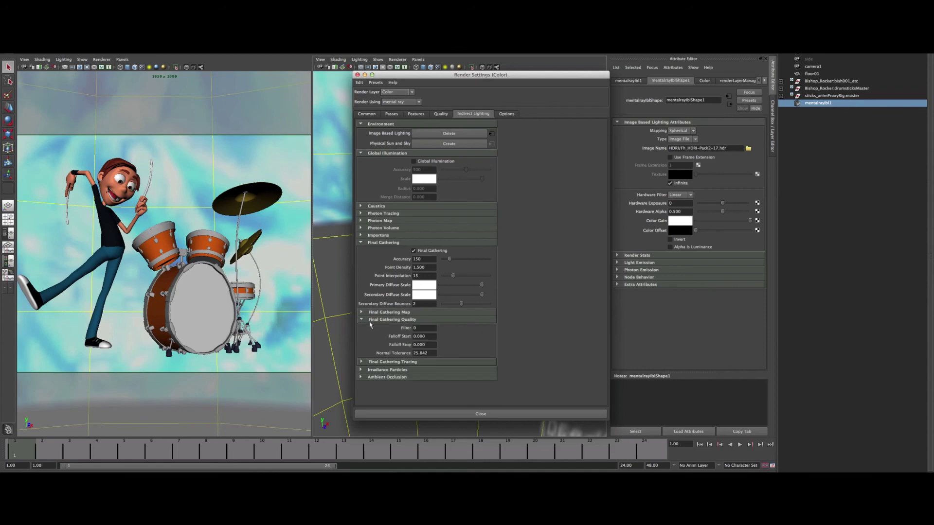
pyautogui.click(428, 327)
pyautogui.click(430, 336)
pyautogui.click(441, 115)
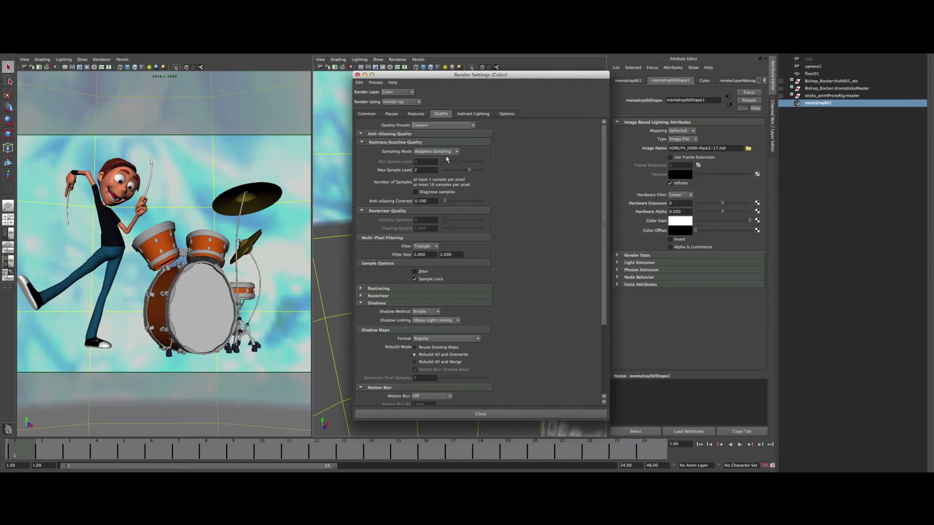
# Step: Keep anti-aliasing at Max Sample Level 2 with the Triangle pixel filter
pyautogui.moveTo(471, 171); pyautogui.dragTo(455, 171)
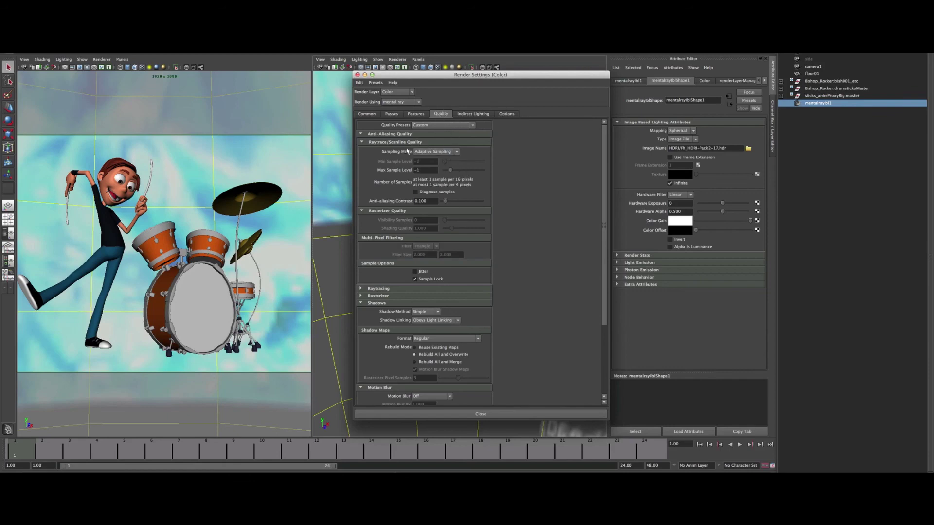
pyautogui.moveTo(450, 170); pyautogui.dragTo(469, 172)
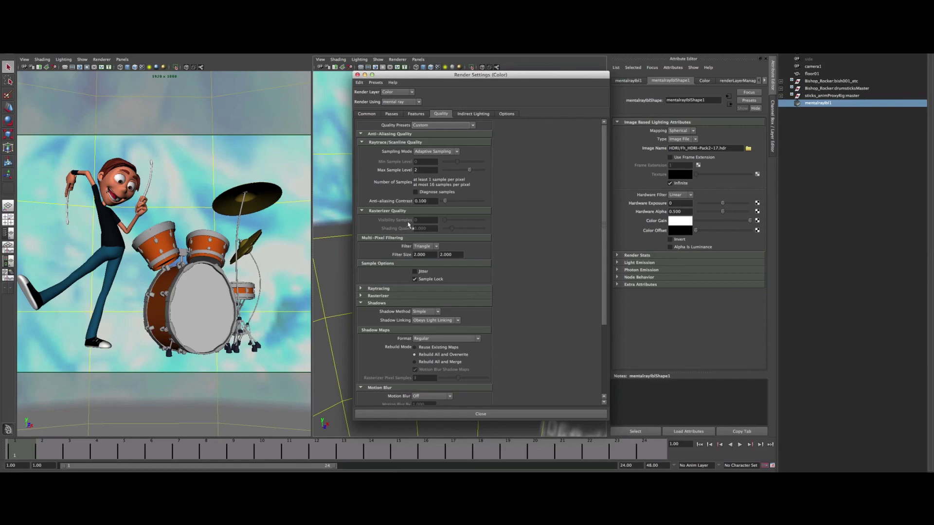
pyautogui.click(437, 247)
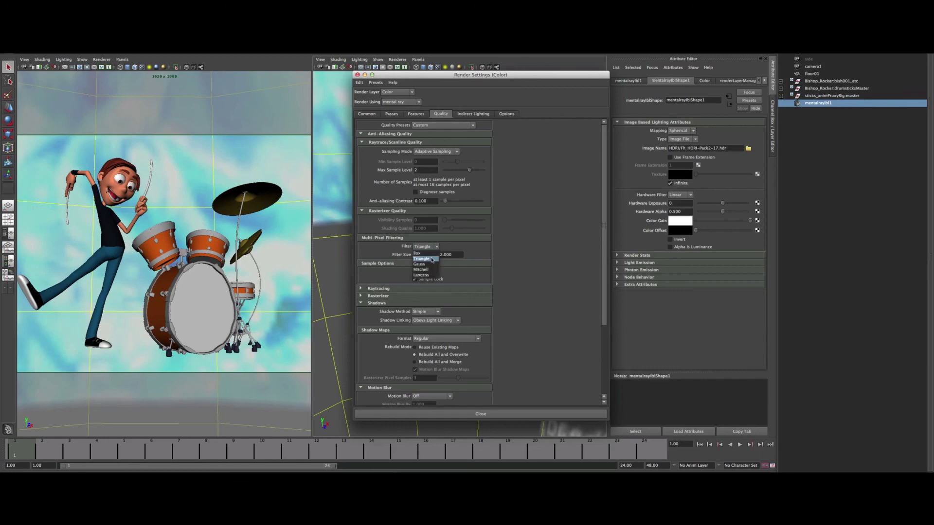
pyautogui.click(420, 247)
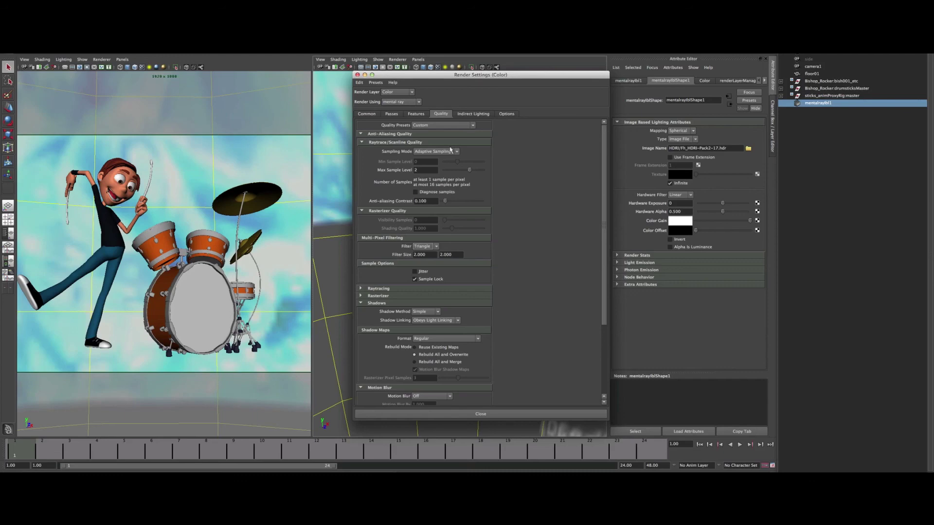
# Step: Render the Color layer in mental ray from a single-pane camera view
pyautogui.click(457, 414)
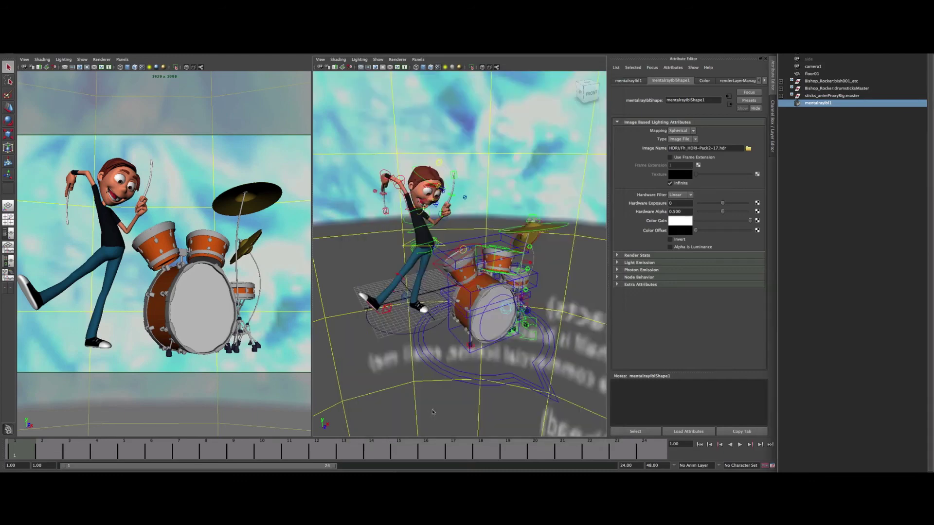
pyautogui.press('space')
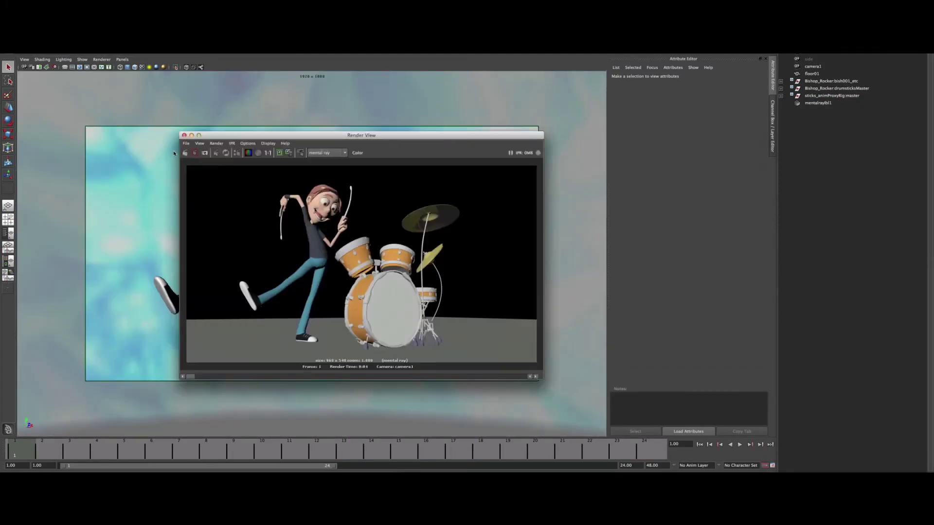
pyautogui.click(217, 143)
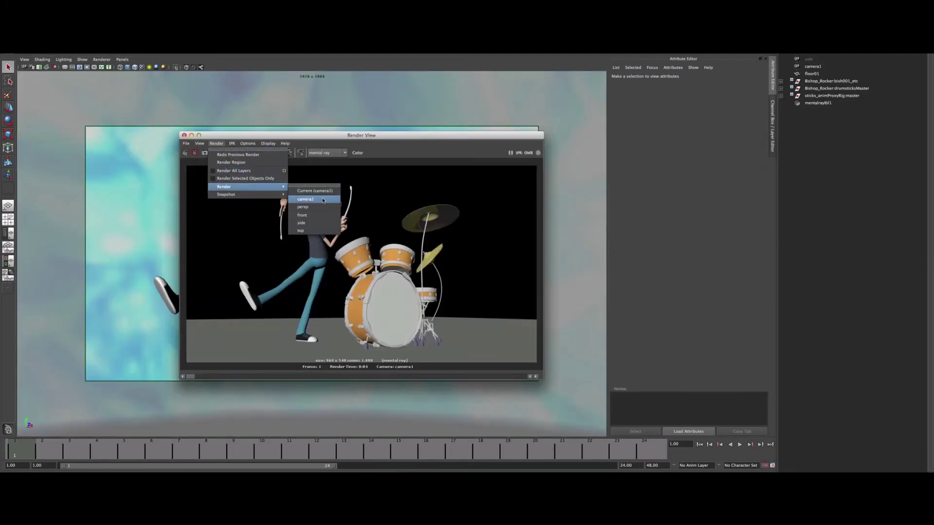
pyautogui.click(307, 191)
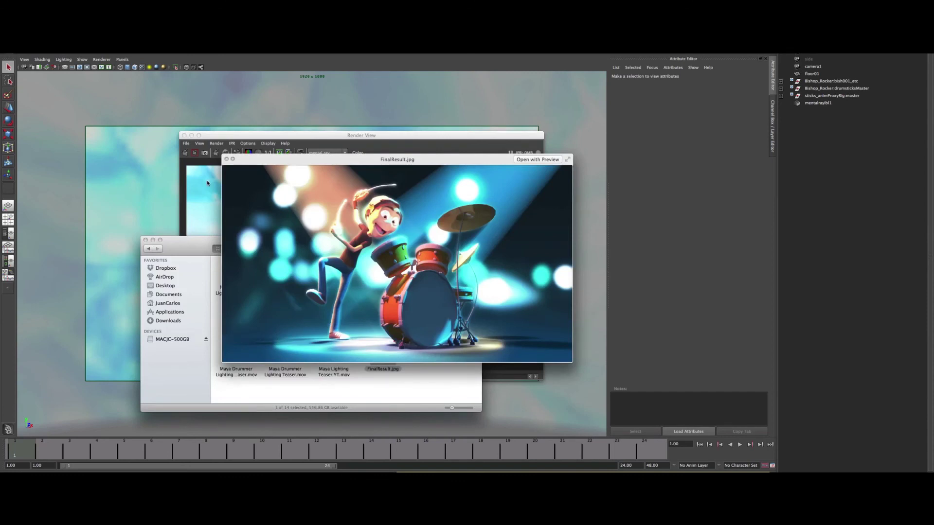
# Step: Compare the render with the final reference image, then close the reference and Render View
pyautogui.click(218, 199)
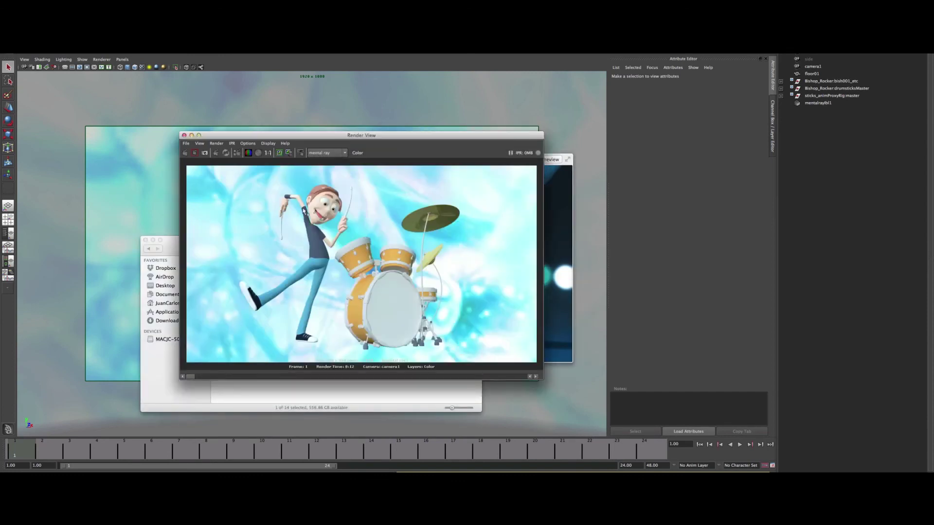
pyautogui.click(156, 184)
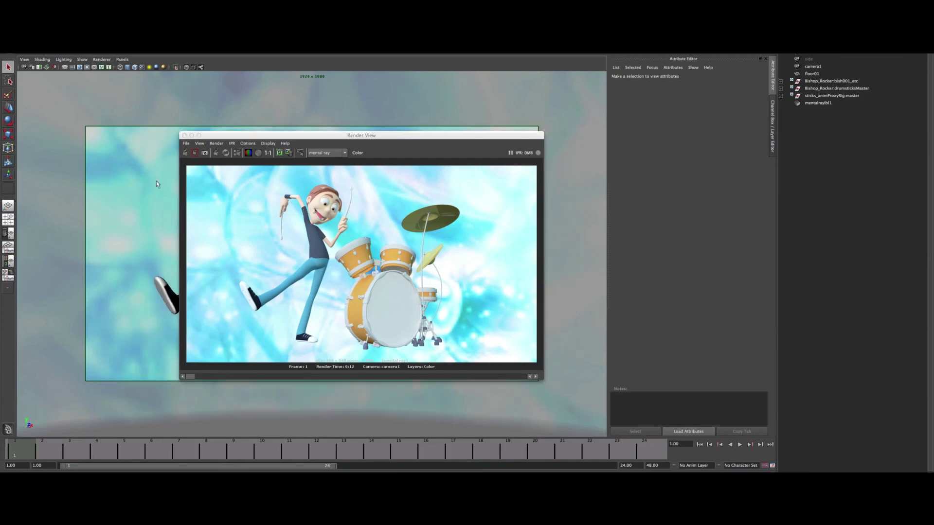
pyautogui.click(184, 135)
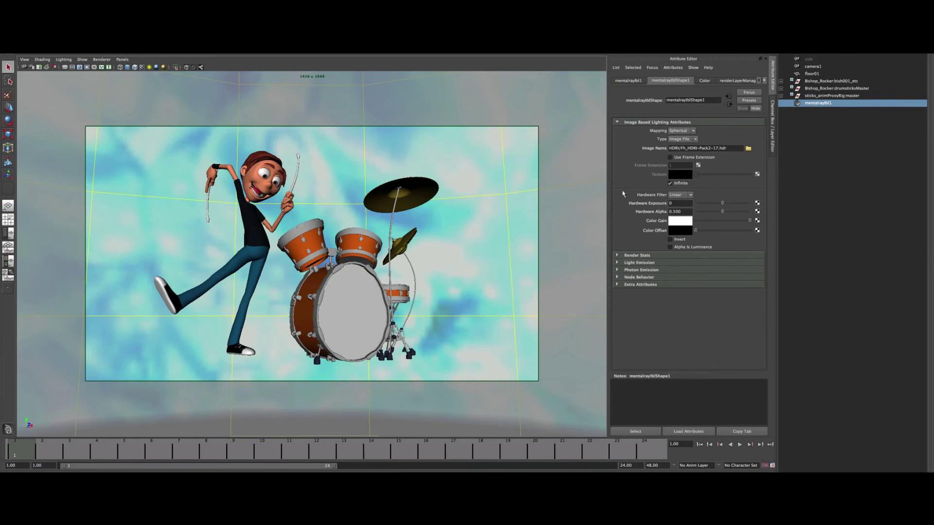
# Step: Turn off the HDR light's Primary Visibility, dim its Color Gain to about 0.37 grey, and re-render
pyautogui.click(618, 256)
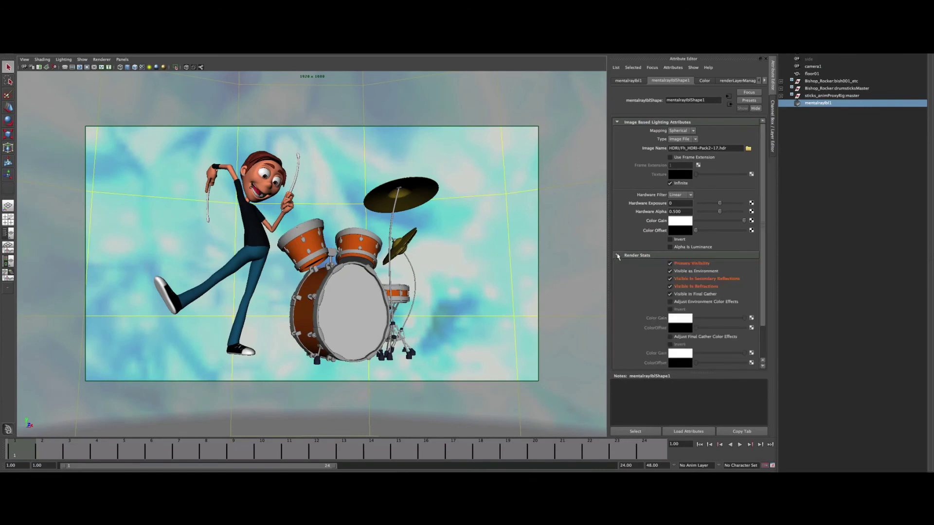
pyautogui.click(671, 264)
pyautogui.click(679, 222)
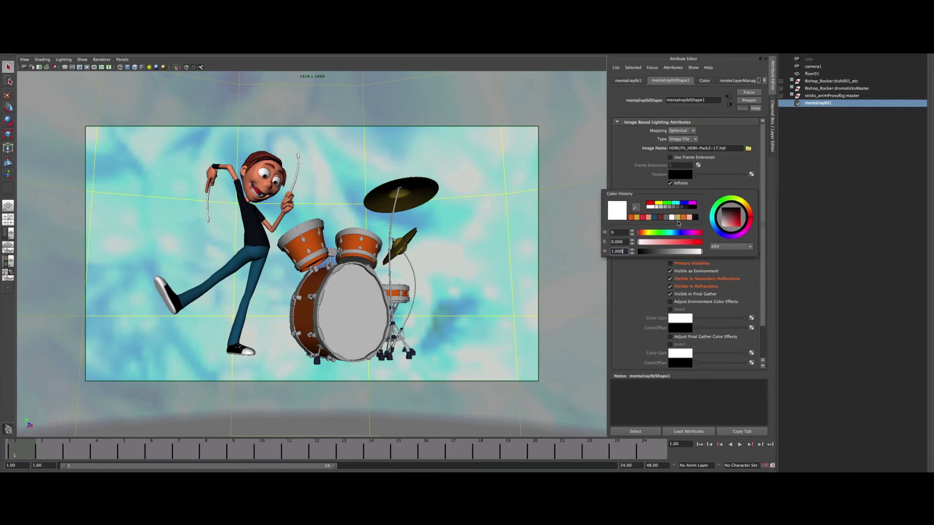
pyautogui.moveTo(691, 253); pyautogui.dragTo(661, 252)
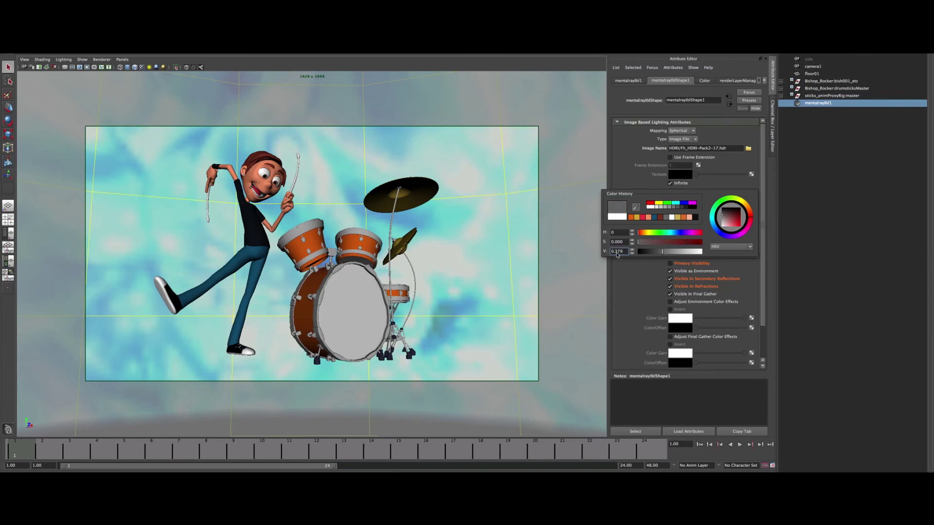
pyautogui.click(458, 255)
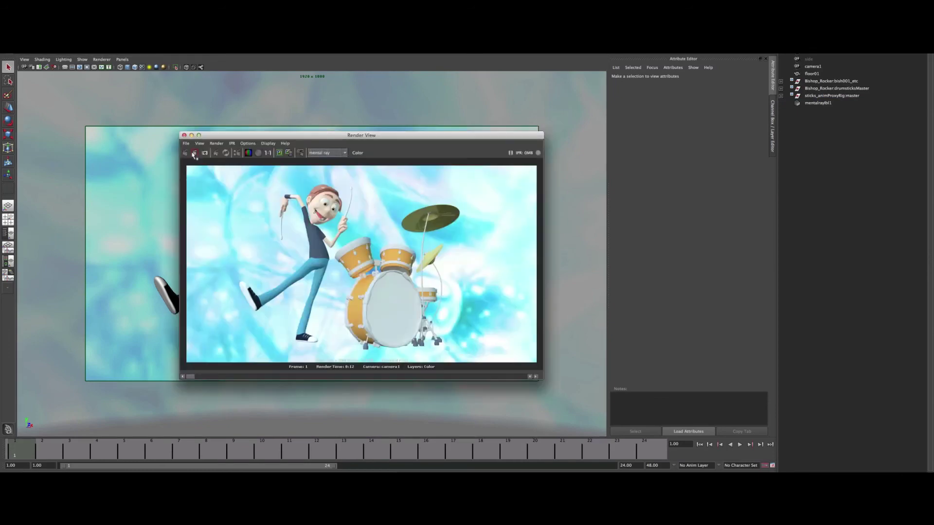
pyautogui.click(194, 153)
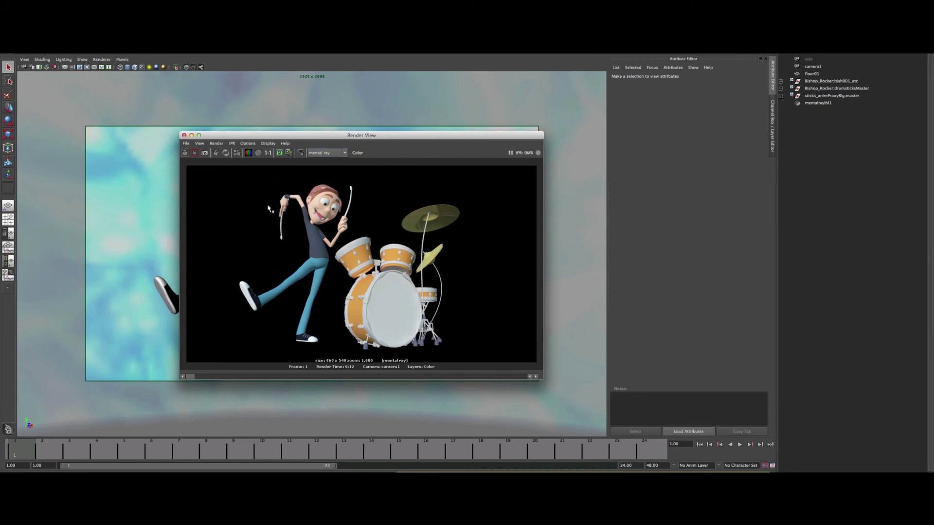
# Step: Check Enable Default Light under Common > Render Options, re-render with Ctrl+R, and close Render View
pyautogui.click(237, 154)
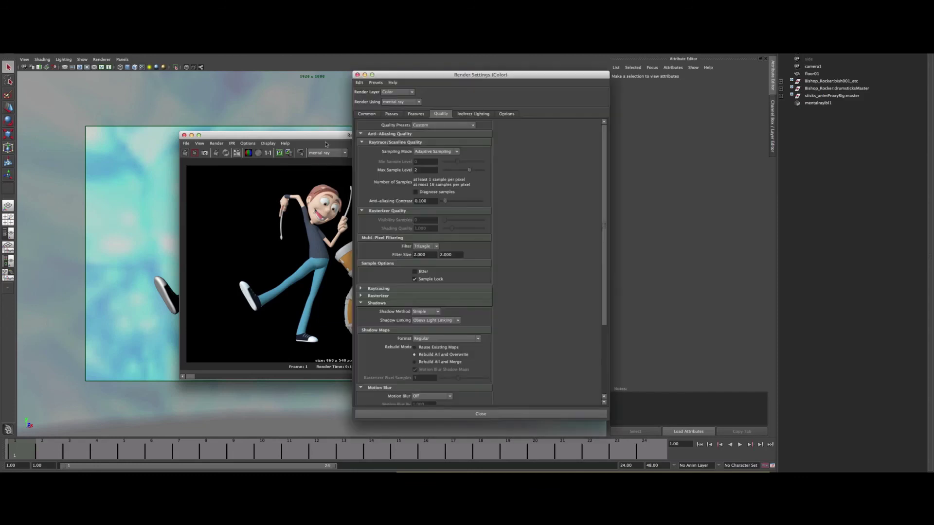
pyautogui.click(366, 113)
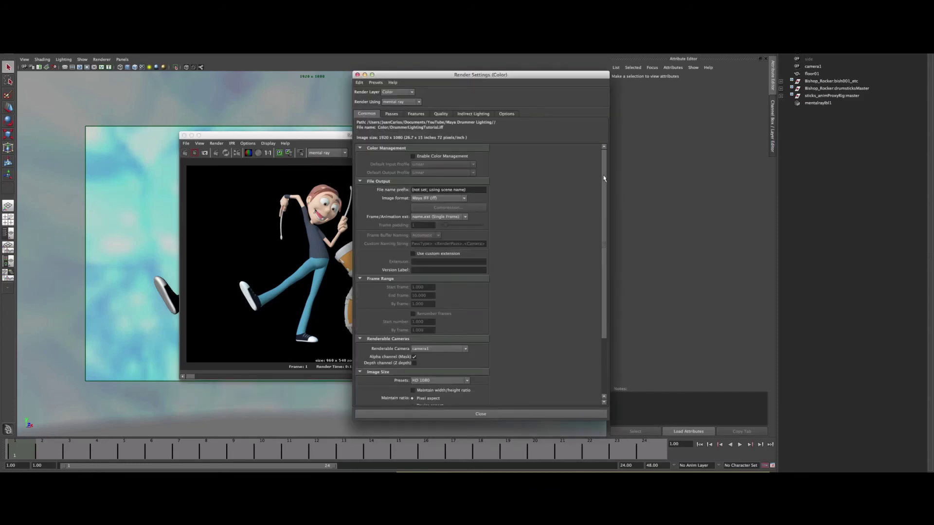
pyautogui.moveTo(604, 179); pyautogui.dragTo(599, 313)
pyautogui.click(360, 402)
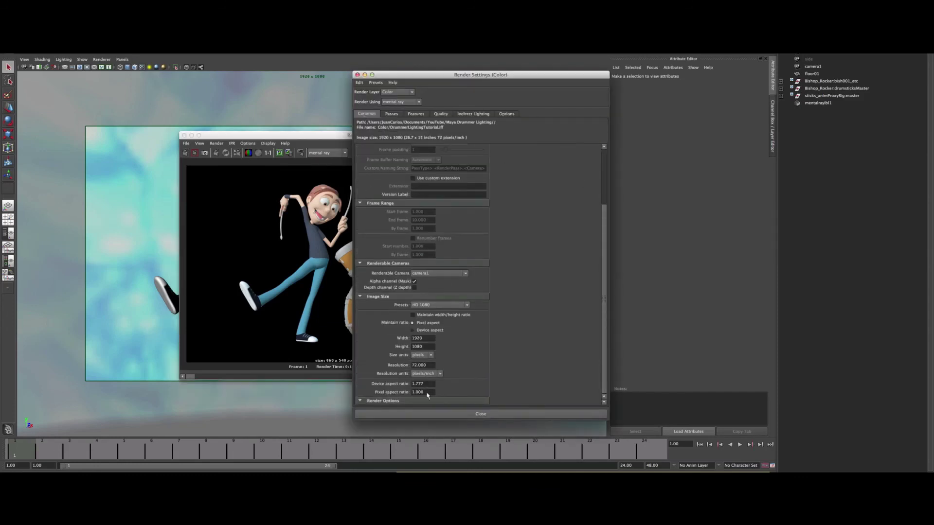
pyautogui.scroll(-3, 535, 335)
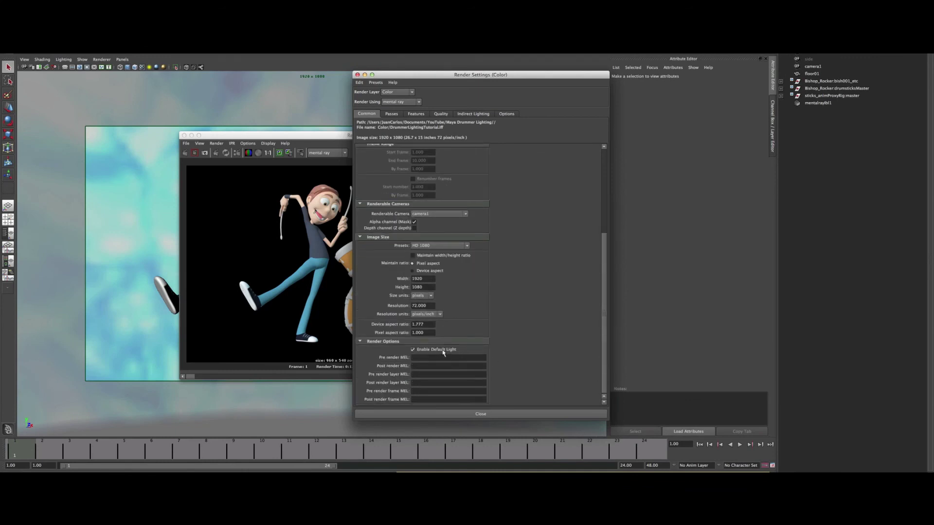
pyautogui.click(426, 414)
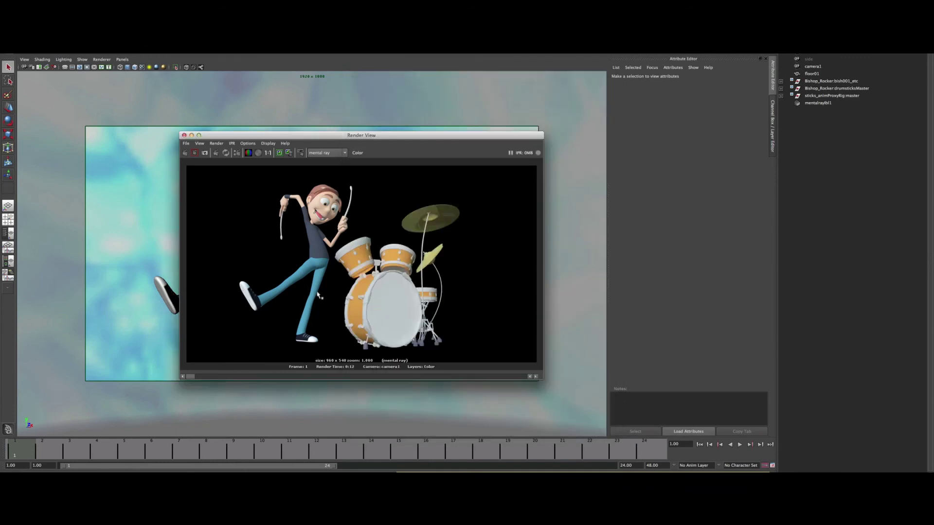
pyautogui.hotkey('ctrl', 'r')
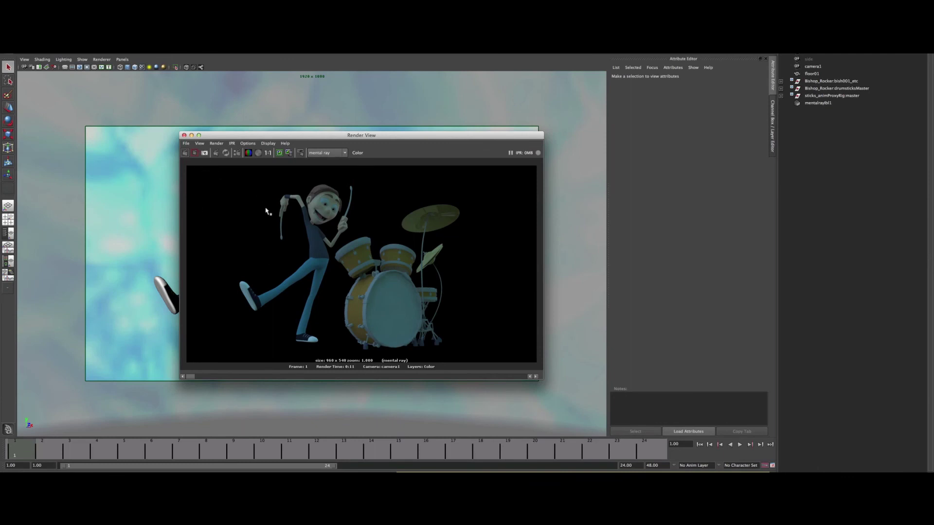
pyautogui.click(184, 135)
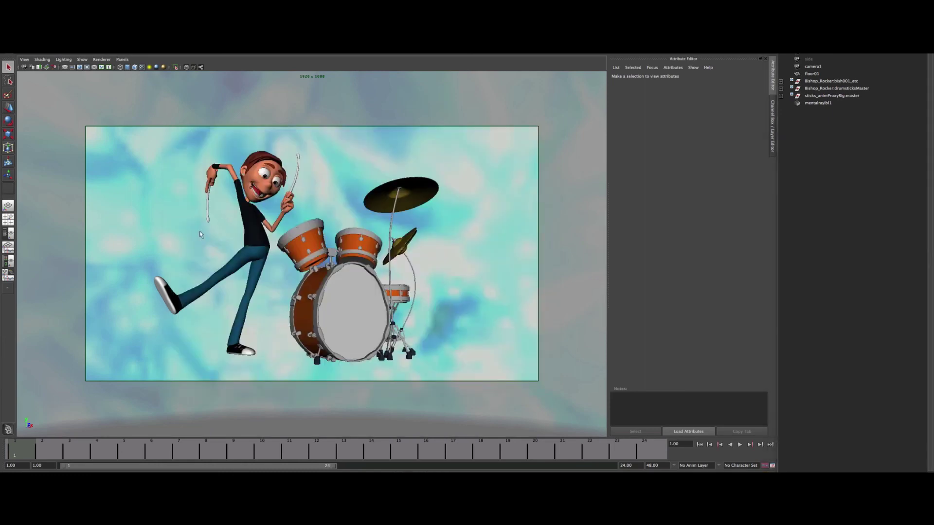
# Step: Show camera1 and perspective views side by side and make the Color render layer current
pyautogui.press('space')
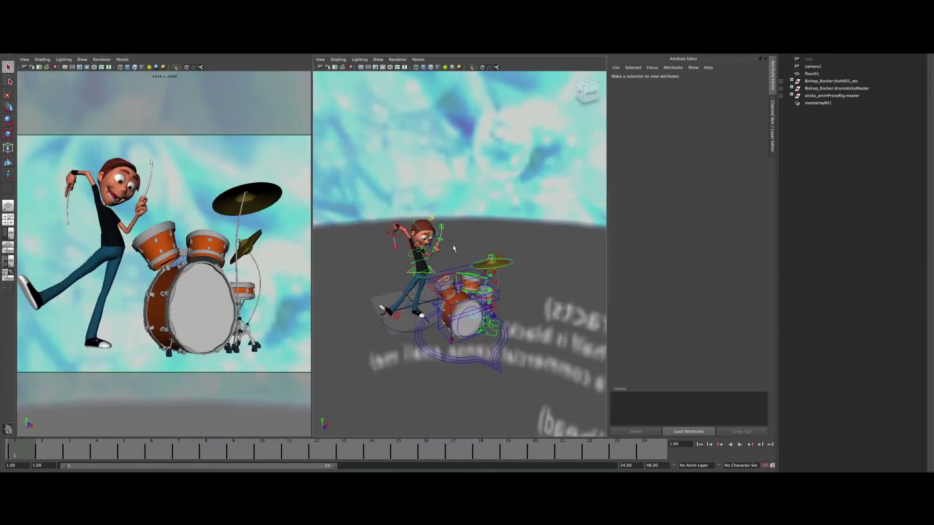
pyautogui.scroll(-3, 454, 249)
pyautogui.scroll(-2, 453, 248)
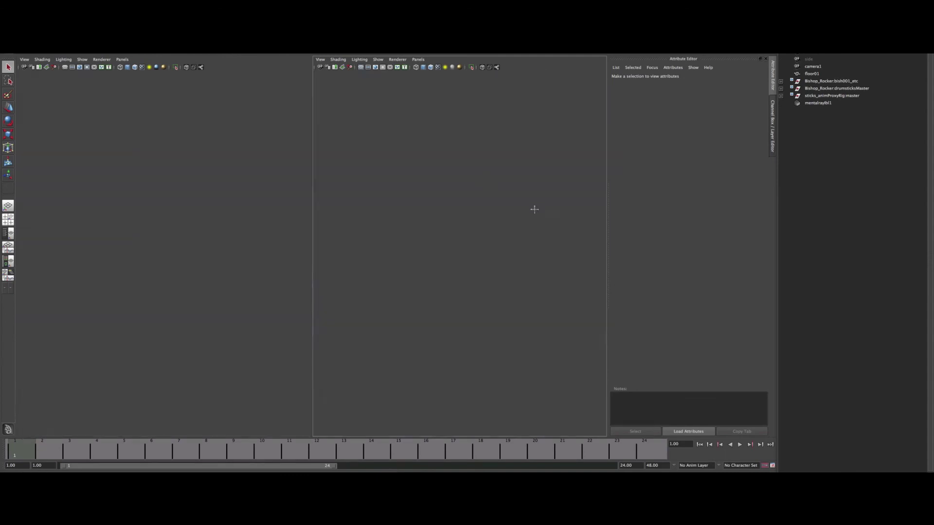
pyautogui.click(711, 297)
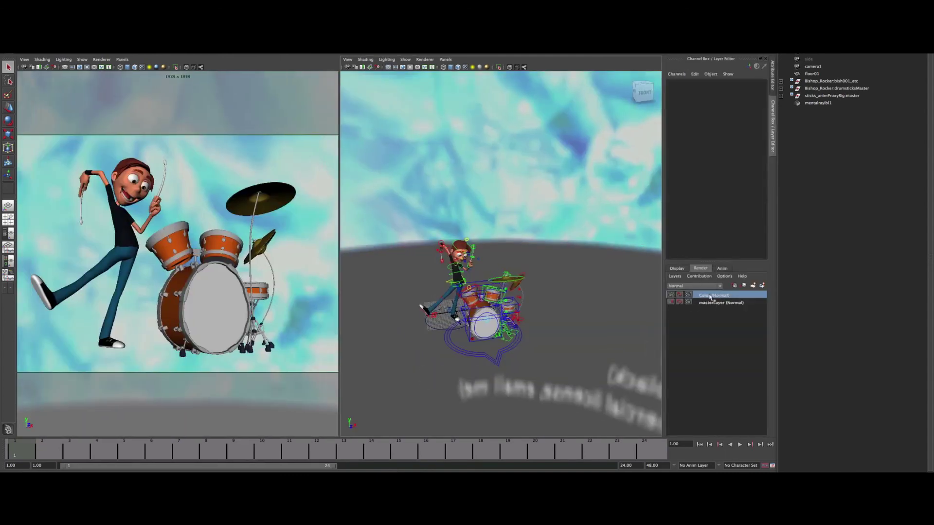
pyautogui.click(730, 303)
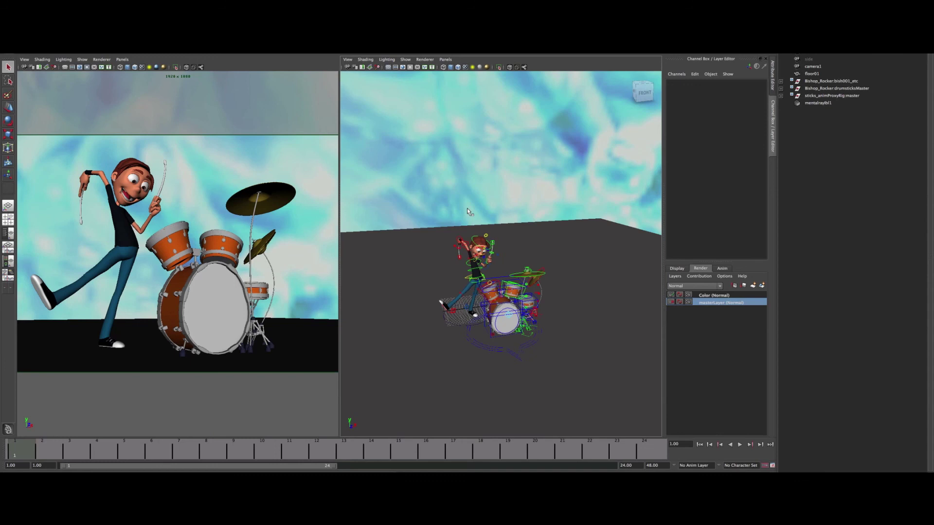
pyautogui.click(710, 295)
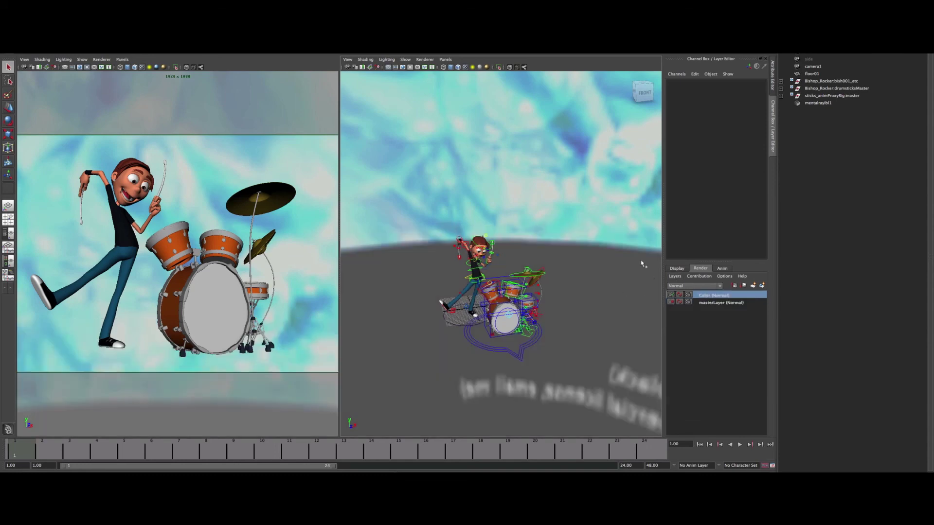
pyautogui.click(99, 50)
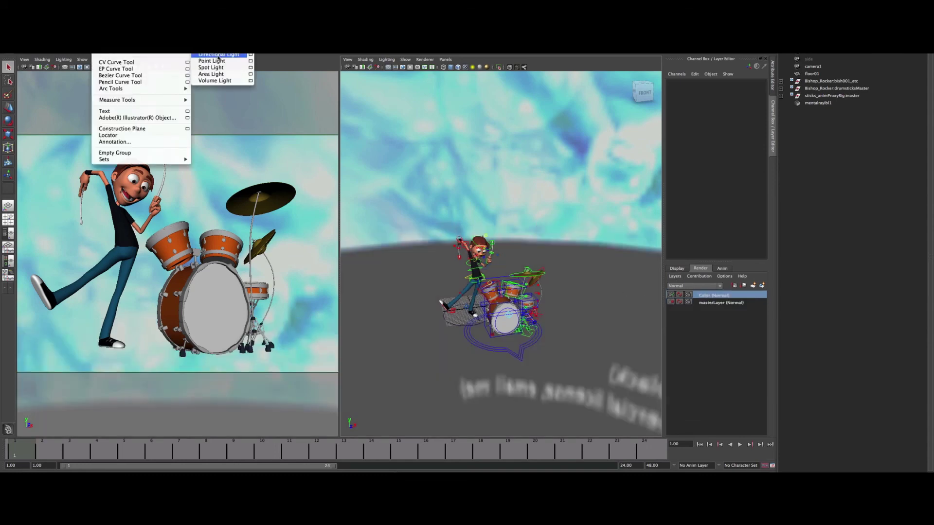
# Step: Add spotLight1 via Create > Lights > Spot Light and frame the drummer in perspective
pyautogui.click(226, 68)
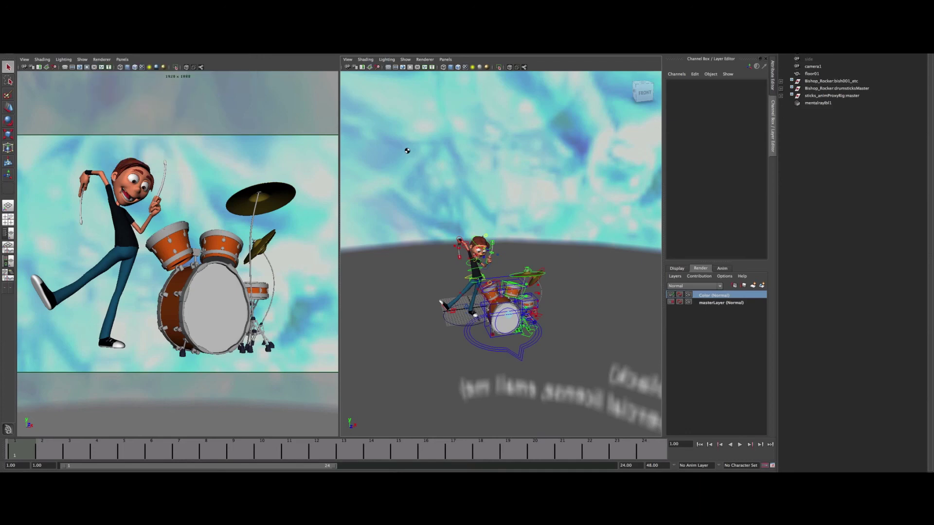
pyautogui.keyDown('alt'); pyautogui.moveTo(478, 258); pyautogui.dragTo(468, 331); pyautogui.keyUp('alt')
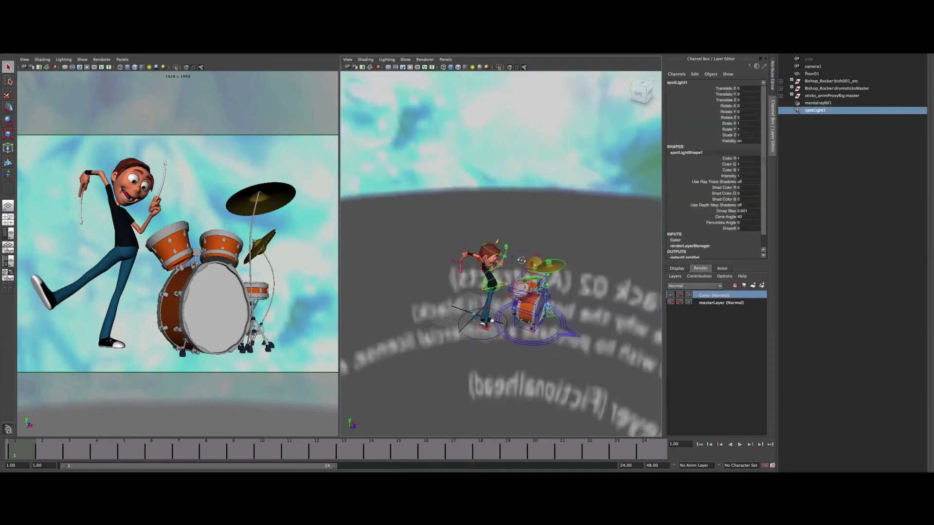
pyautogui.scroll(3, 468, 331)
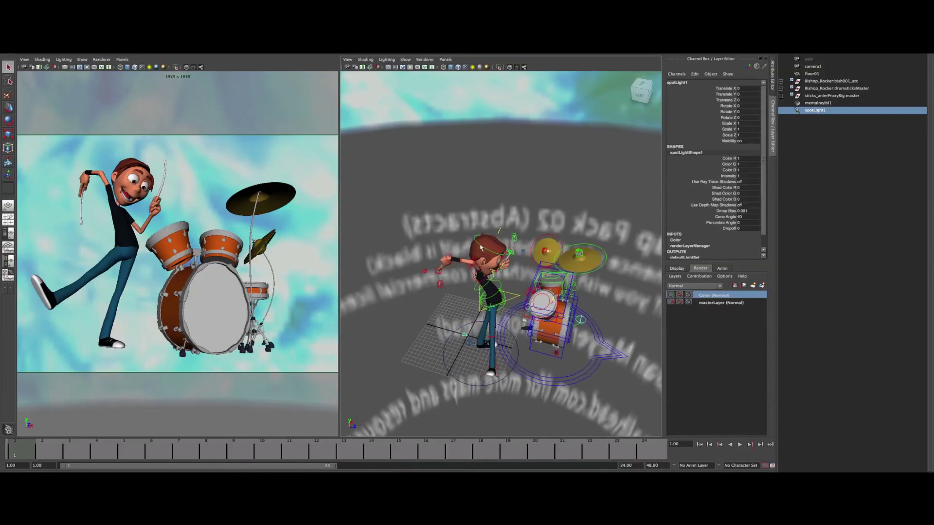
pyautogui.keyDown('alt'); pyautogui.moveTo(467, 282); pyautogui.dragTo(529, 265, button='right'); pyautogui.keyUp('alt')
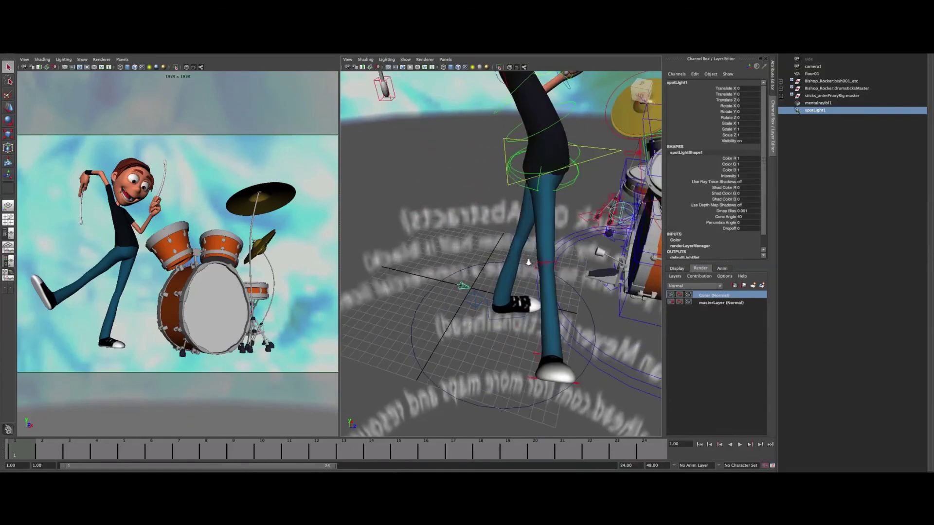
pyautogui.keyDown('alt'); pyautogui.moveTo(570, 211); pyautogui.dragTo(496, 121, button='right'); pyautogui.keyUp('alt')
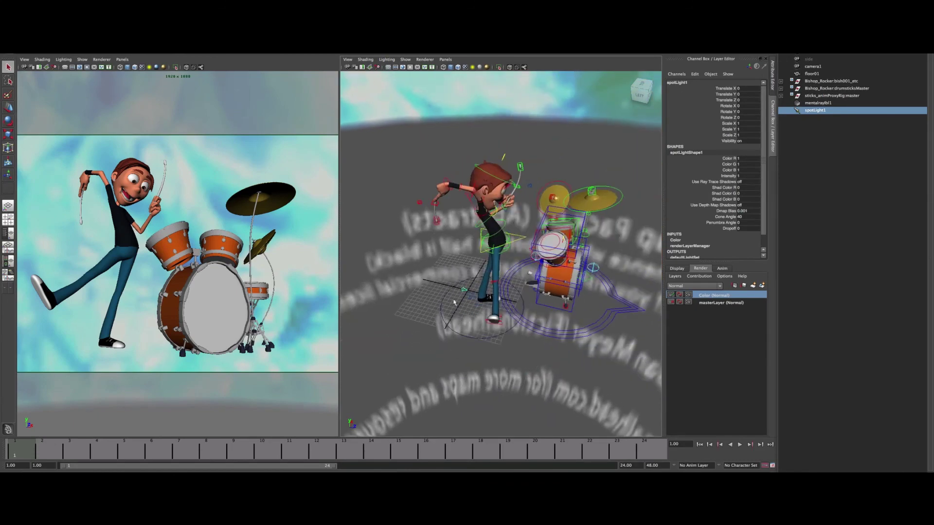
pyautogui.click(445, 60)
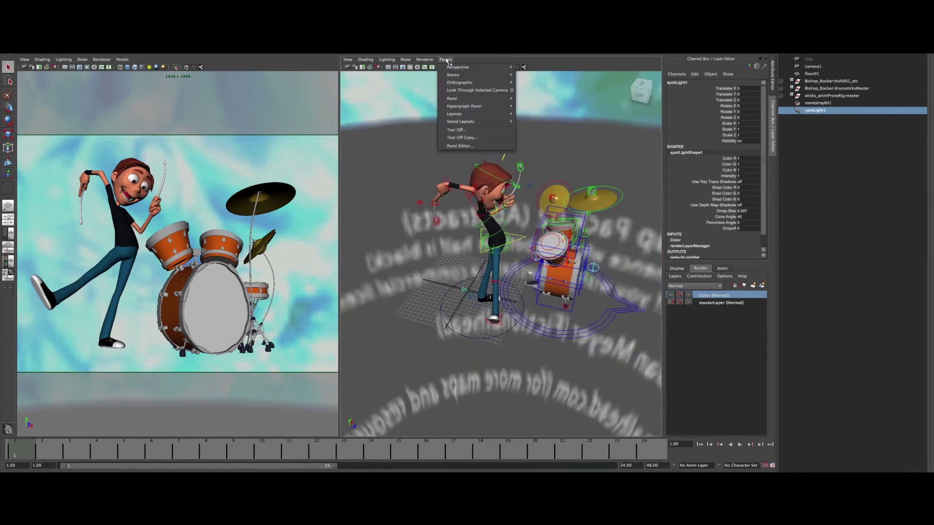
# Step: Look through spotLight1 in the perspective panel with plain grey shading
pyautogui.click(479, 90)
pyautogui.scroll(-5, 535, 173)
pyautogui.press('7')
pyautogui.press('6')
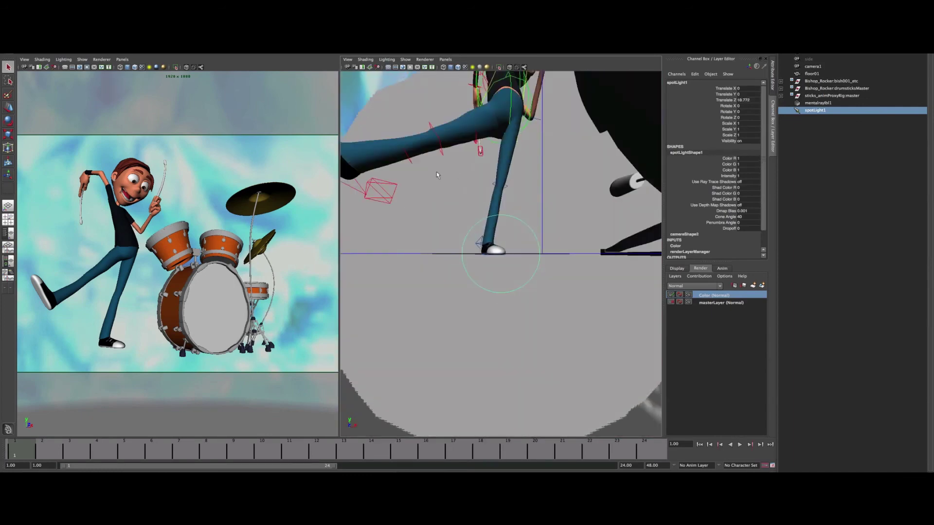
pyautogui.scroll(-4, 515, 170)
pyautogui.scroll(-4, 535, 180)
pyautogui.scroll(-3, 571, 195)
pyautogui.scroll(-5, 571, 194)
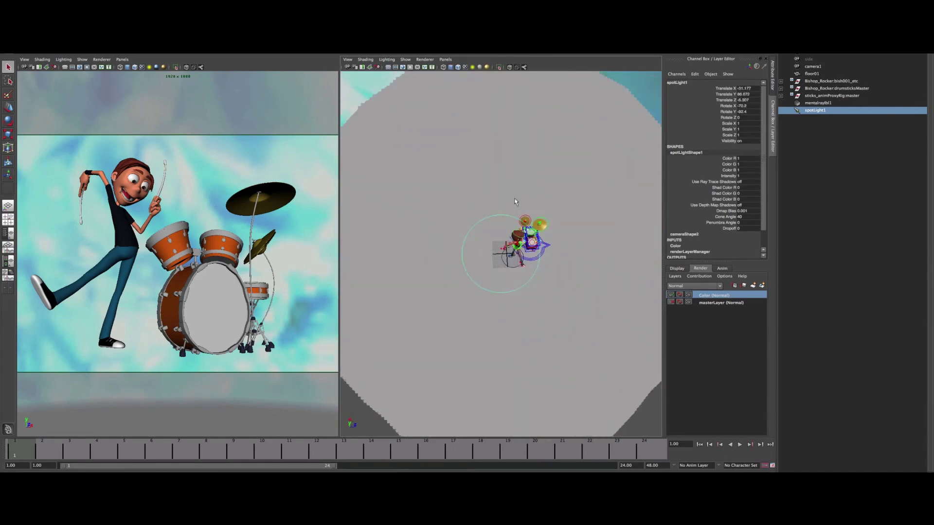
# Step: Aim spotLight1 down at the drummer (Translate Y 75.48, Rotate X -48.6, Y -72.4), then return to front view
pyautogui.keyDown('alt'); pyautogui.moveTo(521, 239); pyautogui.dragTo(487, 248); pyautogui.keyUp('alt')
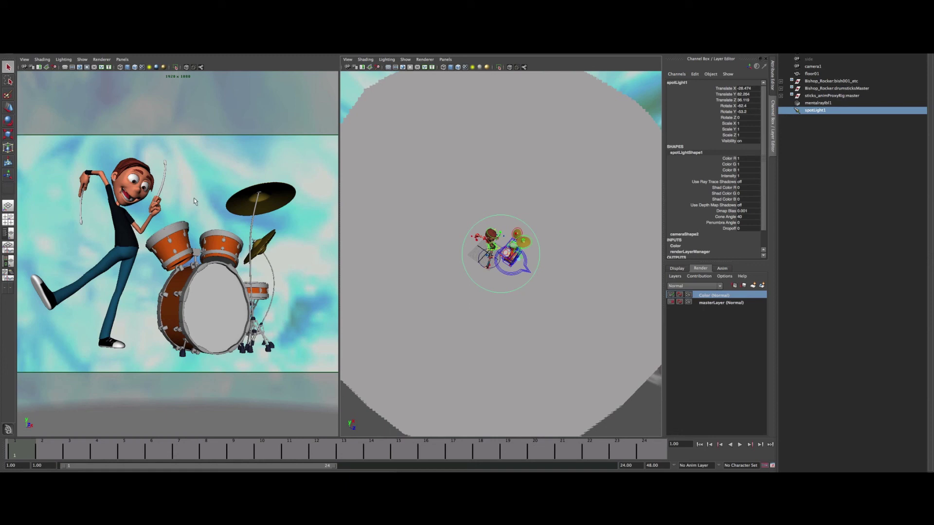
pyautogui.keyDown('alt'); pyautogui.moveTo(504, 251); pyautogui.dragTo(511, 252); pyautogui.keyUp('alt')
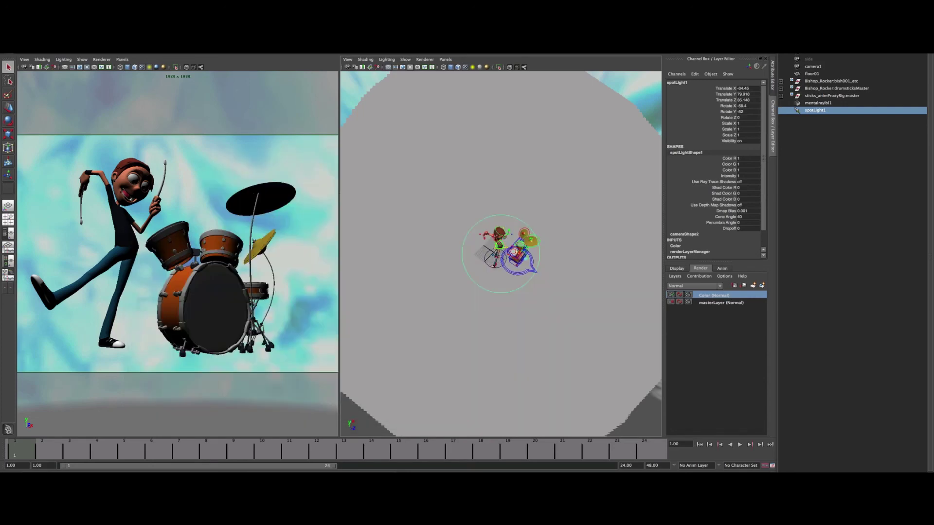
pyautogui.keyDown('alt'); pyautogui.moveTo(530, 243); pyautogui.dragTo(546, 239); pyautogui.keyUp('alt')
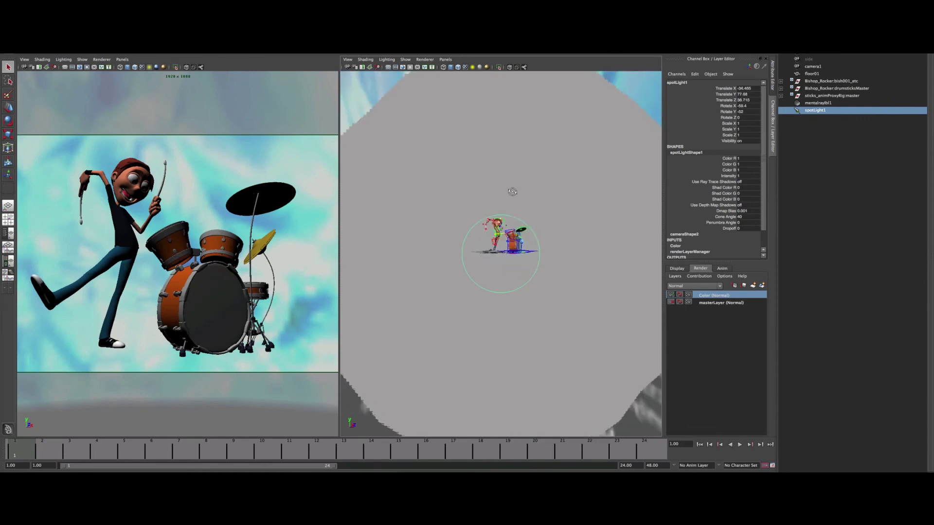
pyautogui.keyDown('alt'); pyautogui.moveTo(529, 248); pyautogui.dragTo(501, 260); pyautogui.keyUp('alt')
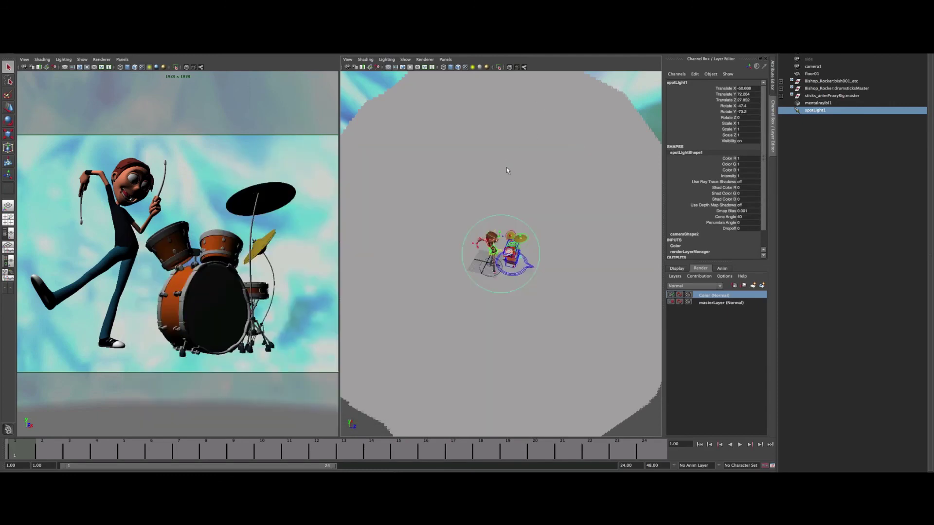
pyautogui.moveTo(490, 208)
pyautogui.keyDown('alt'); pyautogui.mouseDown(button='middle')
pyautogui.moveTo(500, 215)
pyautogui.moveTo(490, 214)
pyautogui.mouseUp(button='middle'); pyautogui.keyUp('alt')
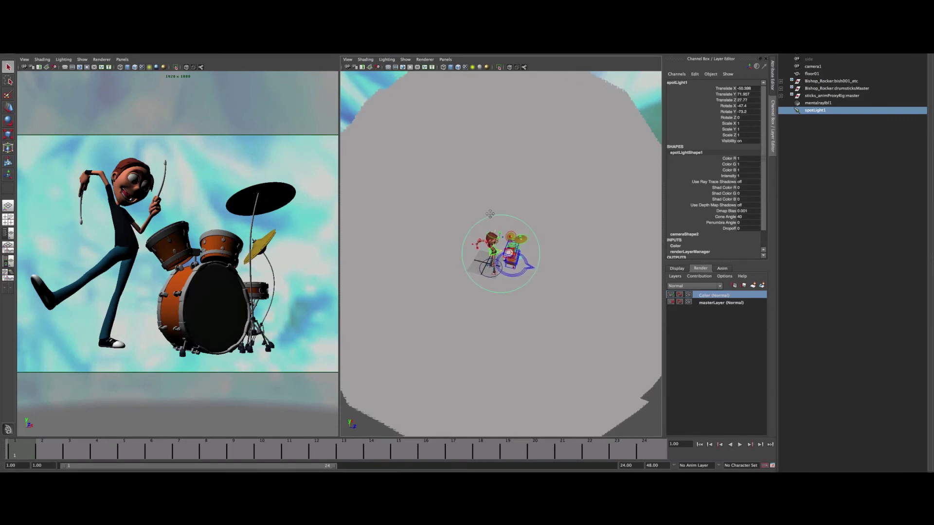
pyautogui.moveTo(490, 214)
pyautogui.keyDown('alt'); pyautogui.mouseDown()
pyautogui.moveTo(492, 232)
pyautogui.moveTo(498, 217)
pyautogui.mouseUp(); pyautogui.keyUp('alt')
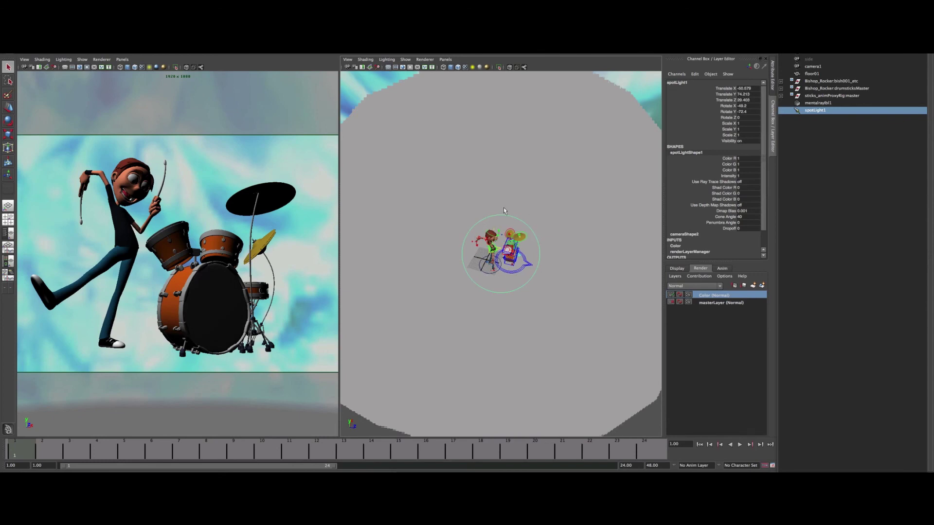
pyautogui.keyDown('alt'); pyautogui.moveTo(515, 233); pyautogui.dragTo(514, 237); pyautogui.keyUp('alt')
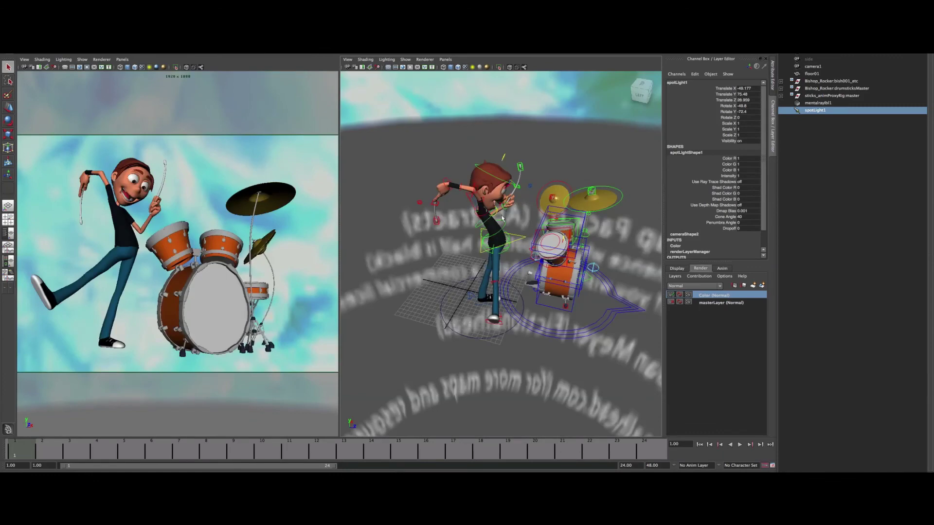
pyautogui.keyDown('alt'); pyautogui.moveTo(503, 218); pyautogui.dragTo(493, 197); pyautogui.keyUp('alt')
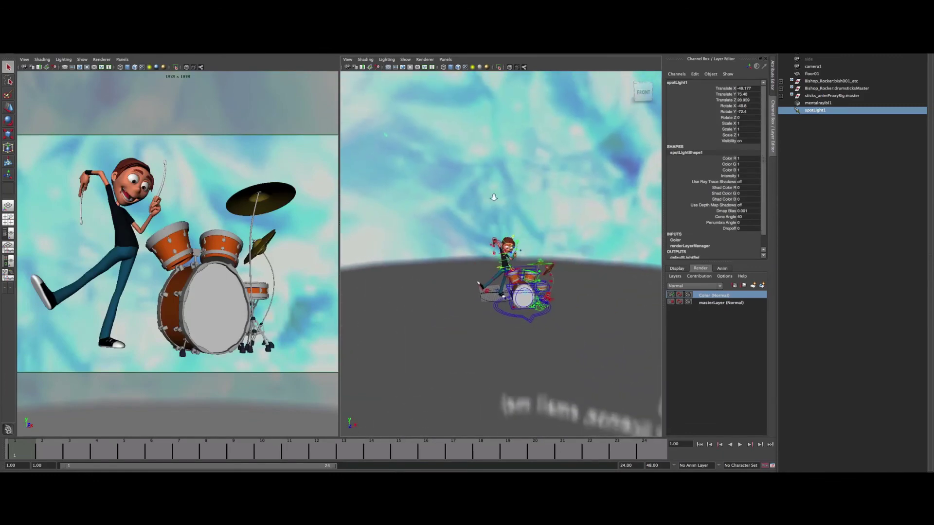
# Step: Scale spotLight1 up to 8.886 on X, Y and Z and open its Attribute Editor
pyautogui.press('r')
pyautogui.moveTo(386, 134); pyautogui.dragTo(420, 118)
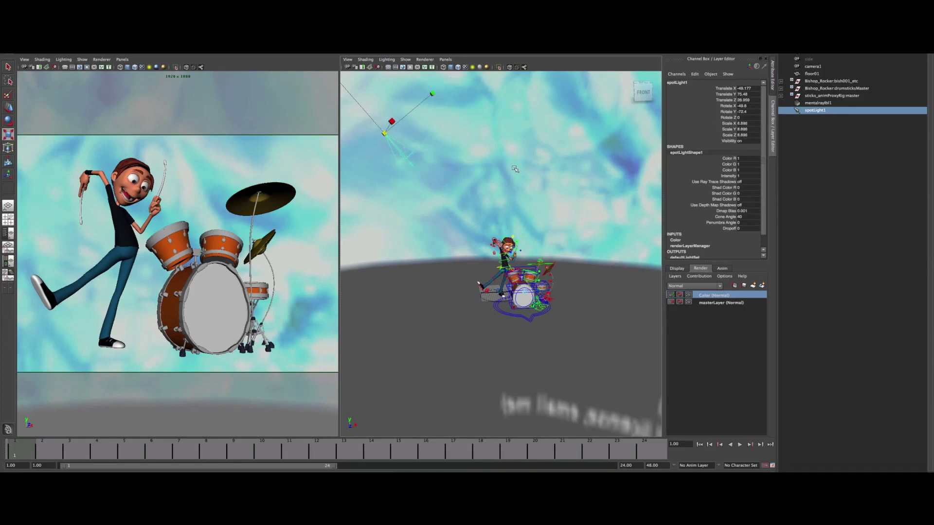
pyautogui.click(467, 184)
pyautogui.keyDown('alt'); pyautogui.moveTo(467, 185); pyautogui.dragTo(520, 203); pyautogui.keyUp('alt')
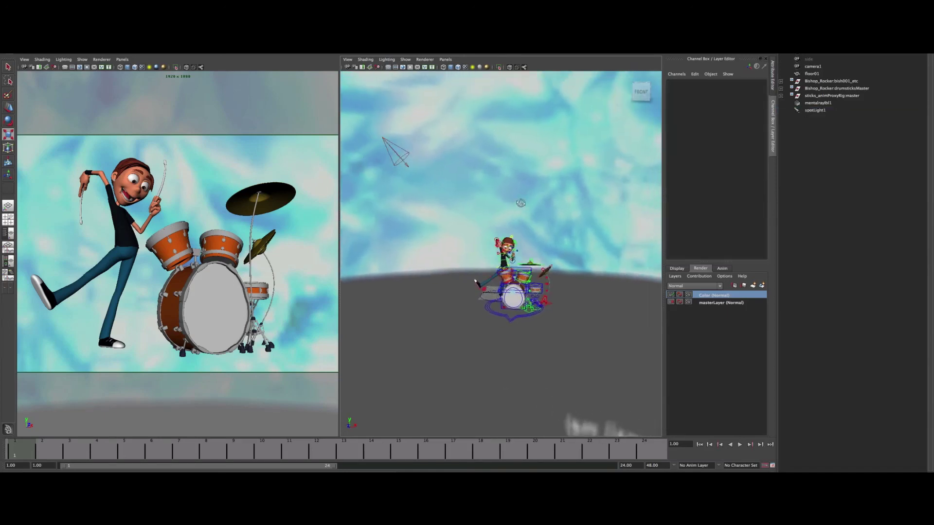
pyautogui.click(399, 142)
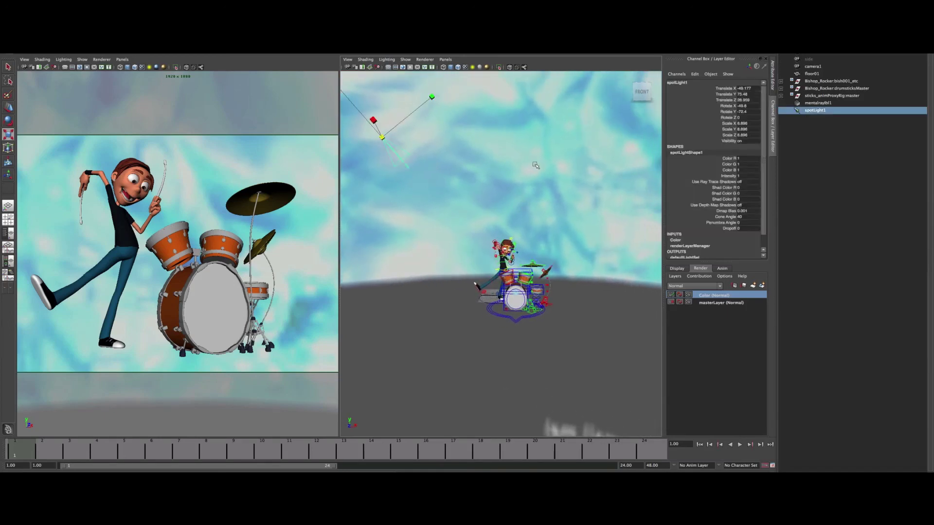
pyautogui.hotkey('ctrl', 'a')
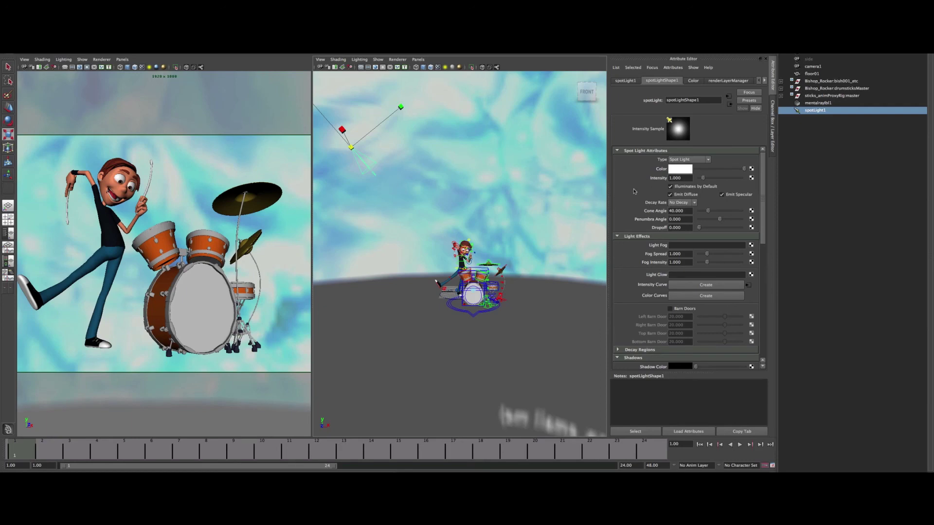
# Step: Set spotLight1's Color to a slightly desaturated orange
pyautogui.click(677, 169)
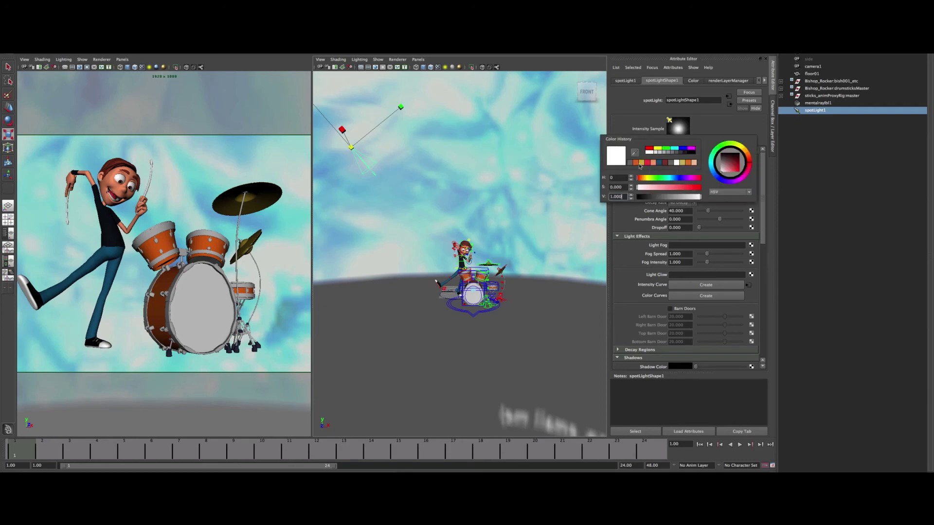
pyautogui.click(637, 163)
pyautogui.click(694, 187)
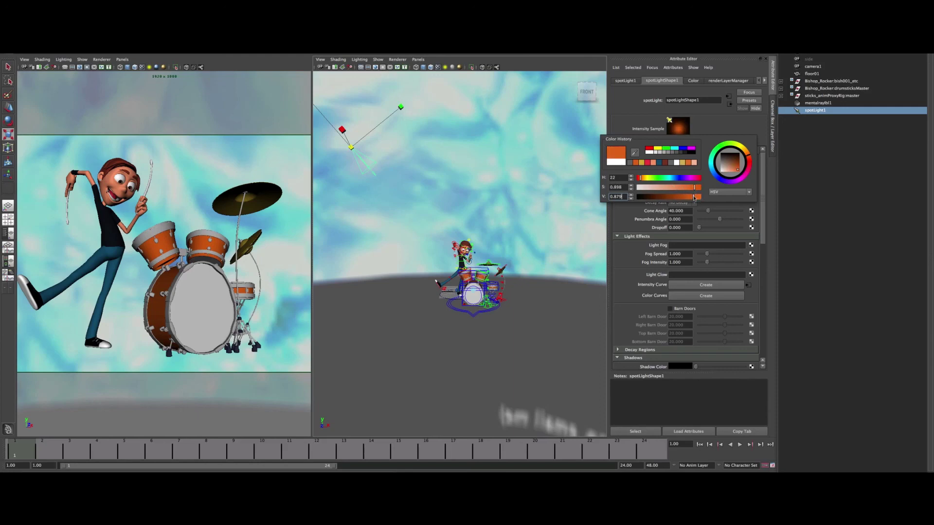
pyautogui.moveTo(698, 199); pyautogui.dragTo(696, 198)
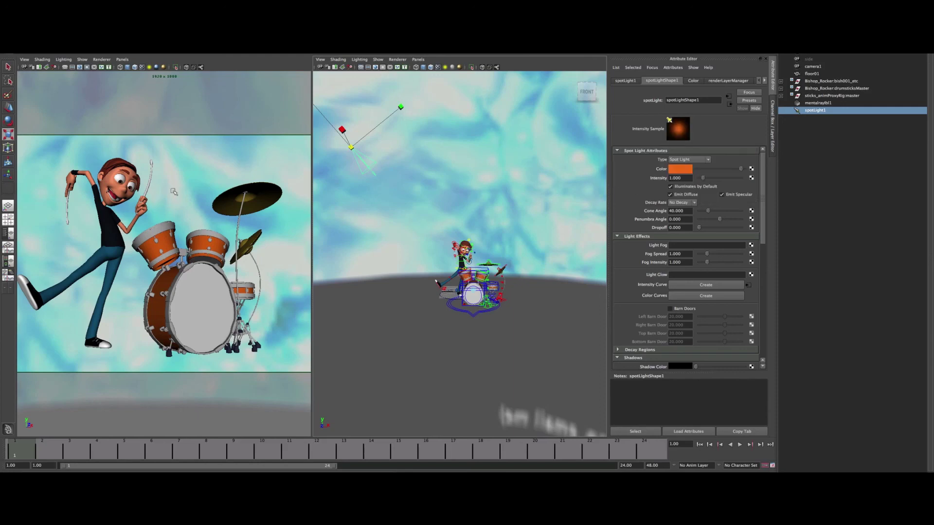
# Step: Switch the viewport to scene lighting and rotate spotLight1 to re-aim its beam at the drummer
pyautogui.press('7')
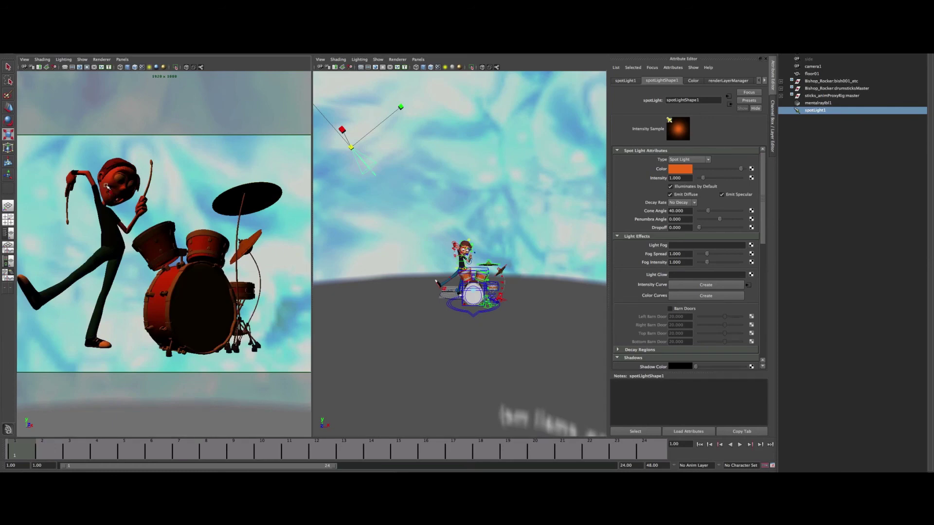
pyautogui.keyDown('alt'); pyautogui.moveTo(426, 160); pyautogui.dragTo(439, 165, button='middle'); pyautogui.keyUp('alt')
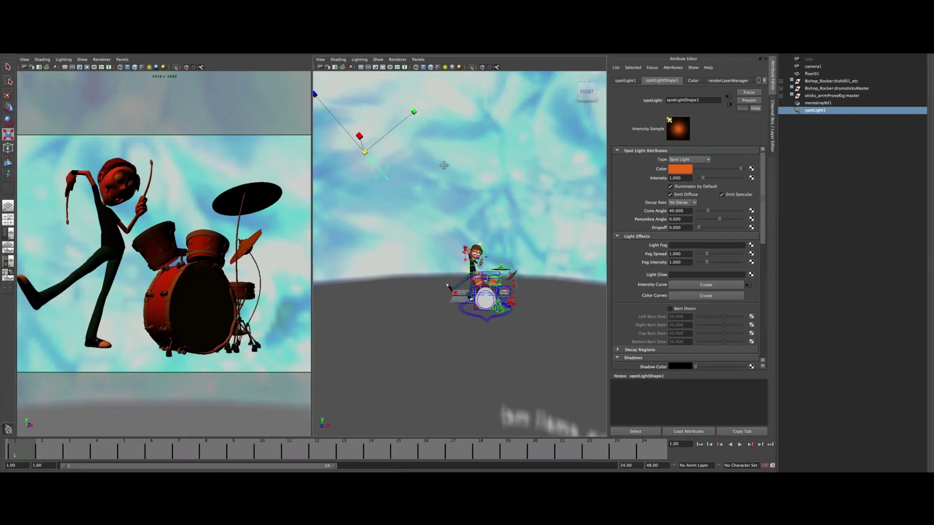
pyautogui.press('e')
pyautogui.moveTo(430, 162); pyautogui.dragTo(414, 148)
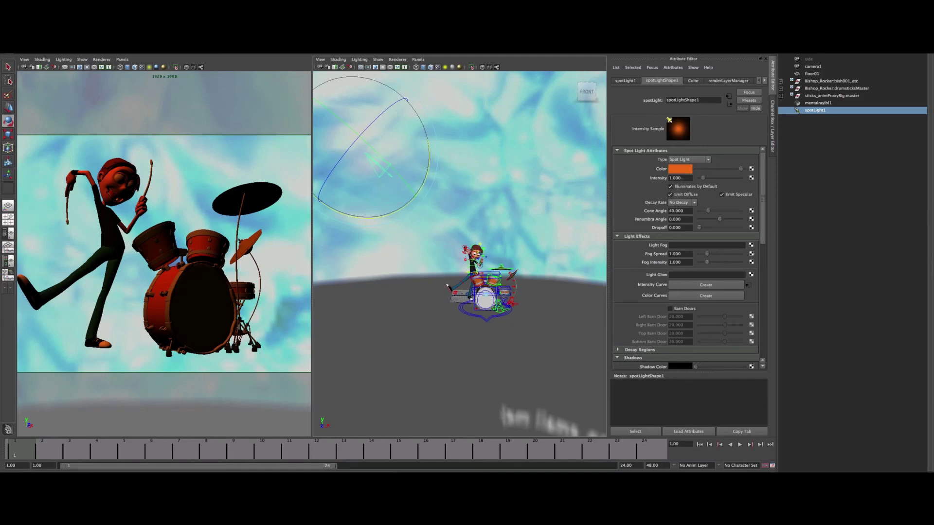
# Step: Set spotLight1's Decay Rate to Quadratic and its Intensity to 100000
pyautogui.click(681, 203)
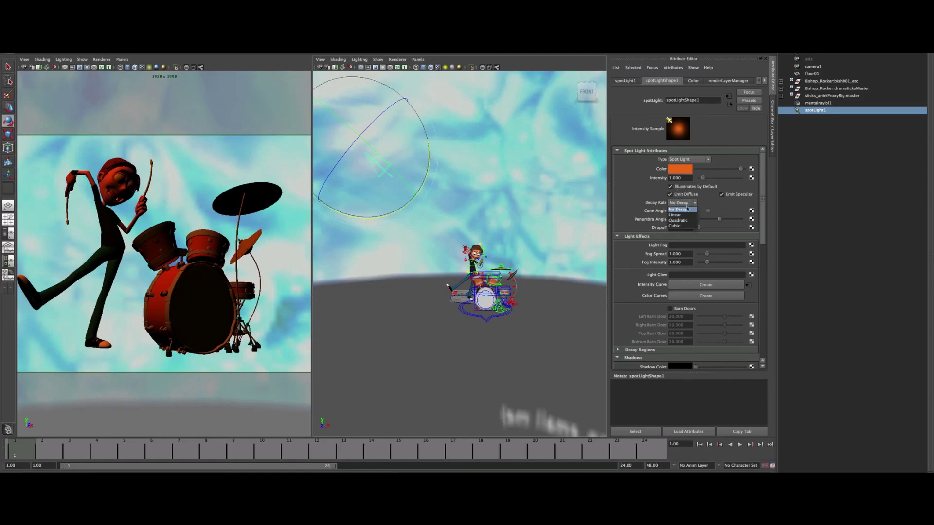
pyautogui.click(681, 219)
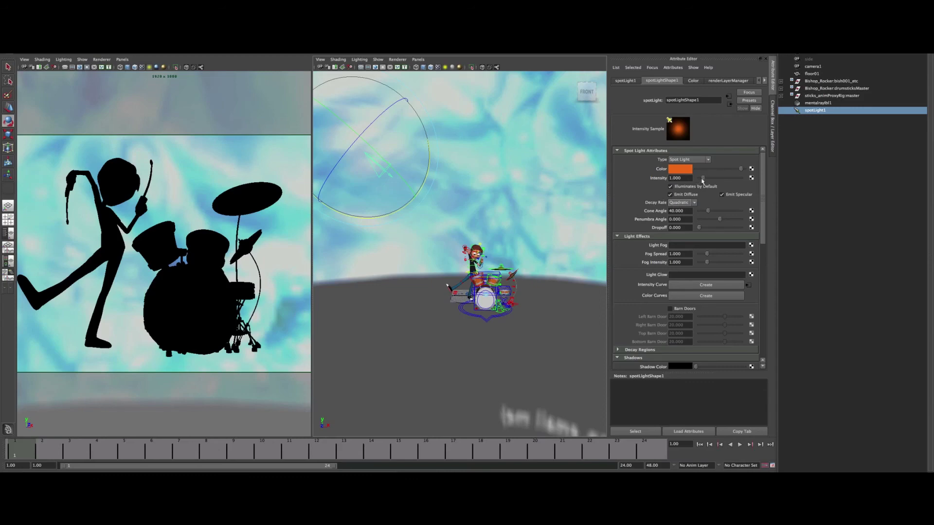
pyautogui.moveTo(703, 178); pyautogui.dragTo(725, 178)
pyautogui.doubleClick(679, 178)
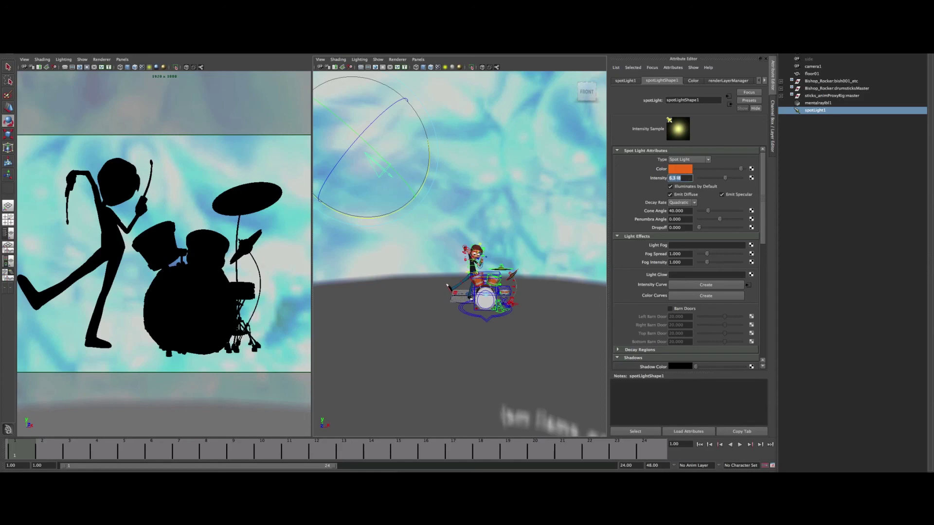
pyautogui.write('400000')
pyautogui.press('Return')
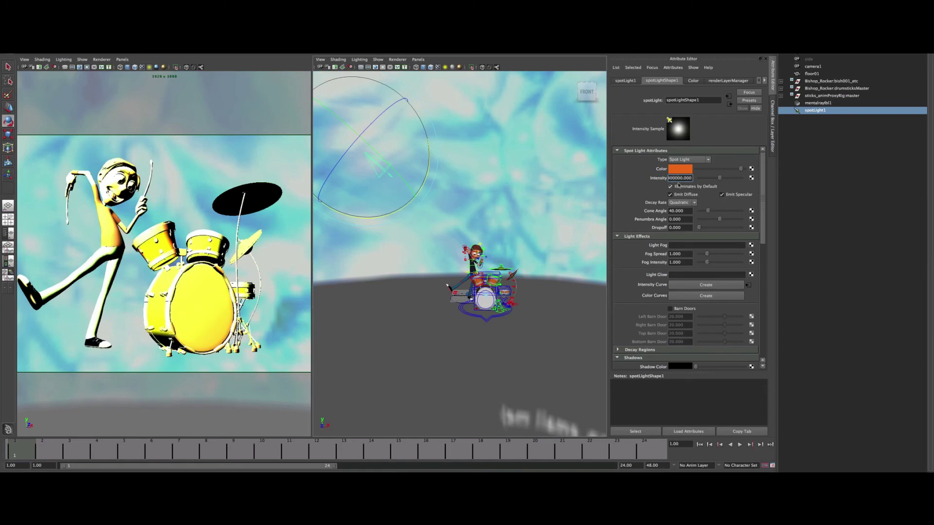
pyautogui.write('8')
pyautogui.write('1')
pyautogui.press('Return')
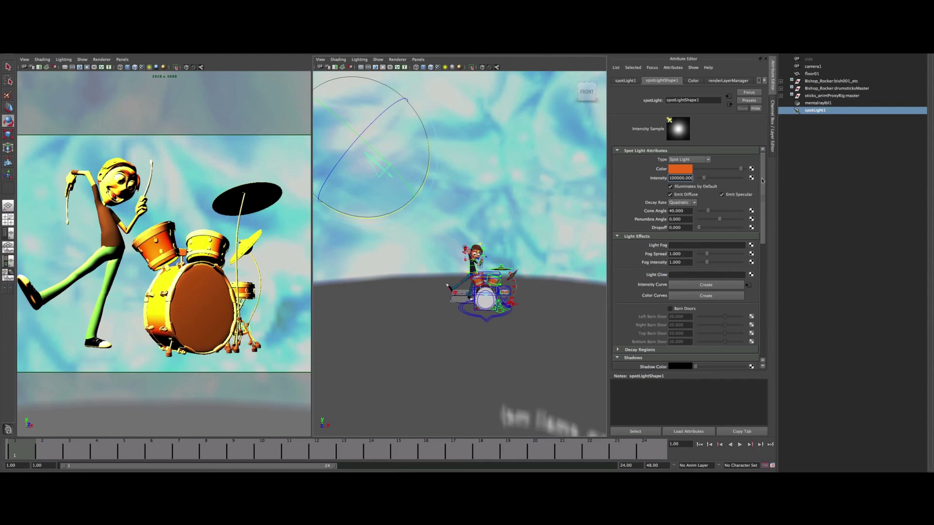
pyautogui.moveTo(763, 183); pyautogui.dragTo(762, 312)
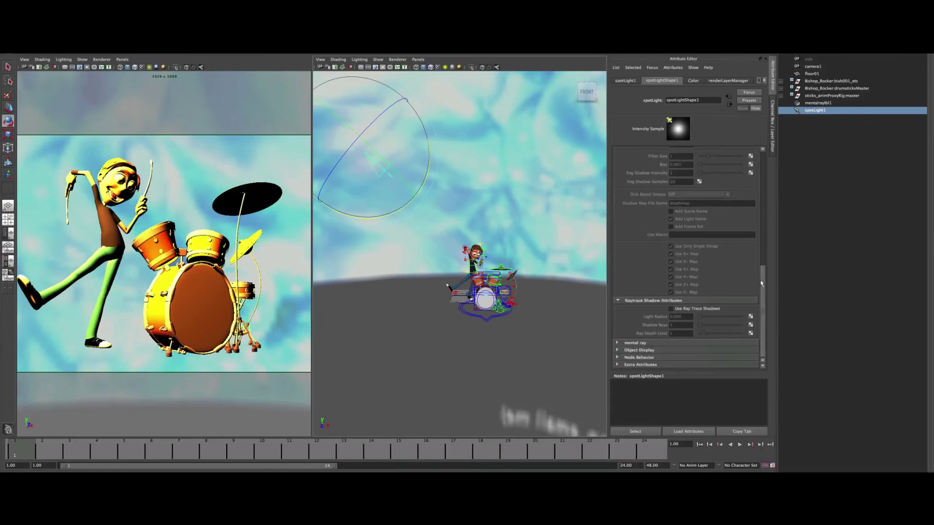
# Step: Enable Use Ray Trace Shadows on spotLight1 with Light Radius 1.5 and 30 Shadow Rays
pyautogui.moveTo(761, 280); pyautogui.dragTo(761, 258)
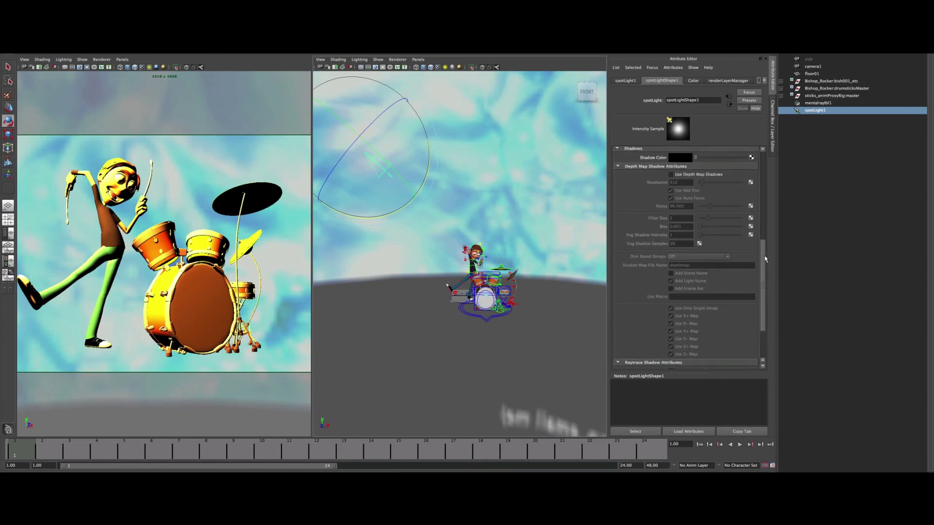
pyautogui.moveTo(765, 260); pyautogui.dragTo(764, 283)
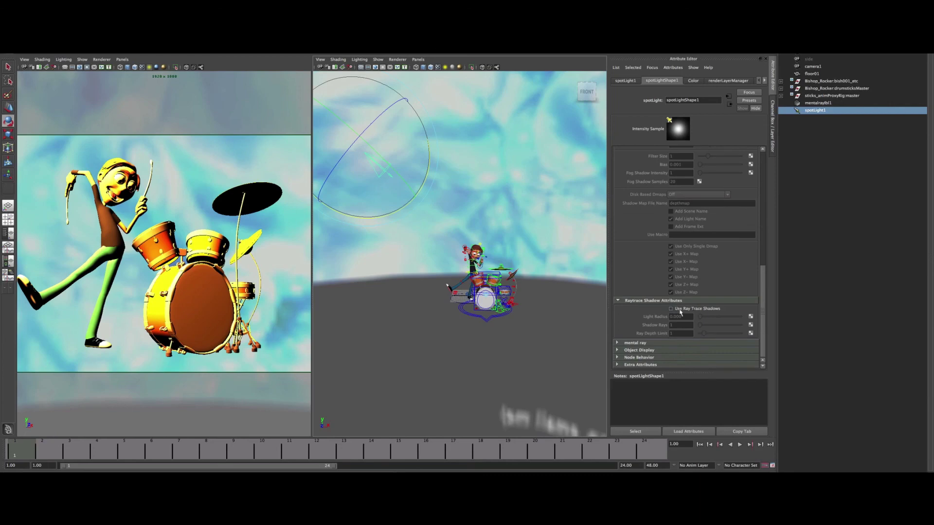
pyautogui.click(680, 310)
pyautogui.doubleClick(689, 317)
pyautogui.write('1.5')
pyautogui.press('Tab')
pyautogui.press('Tab')
# Step: Lower spotLight1's Intensity to 20000 and re-render the drummer scene
pyautogui.moveTo(766, 283); pyautogui.dragTo(764, 158)
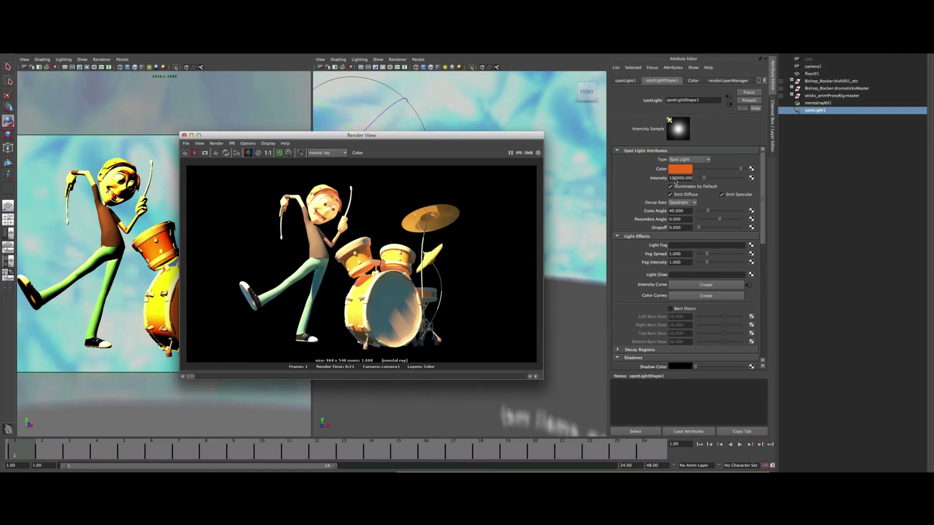
pyautogui.click(680, 178)
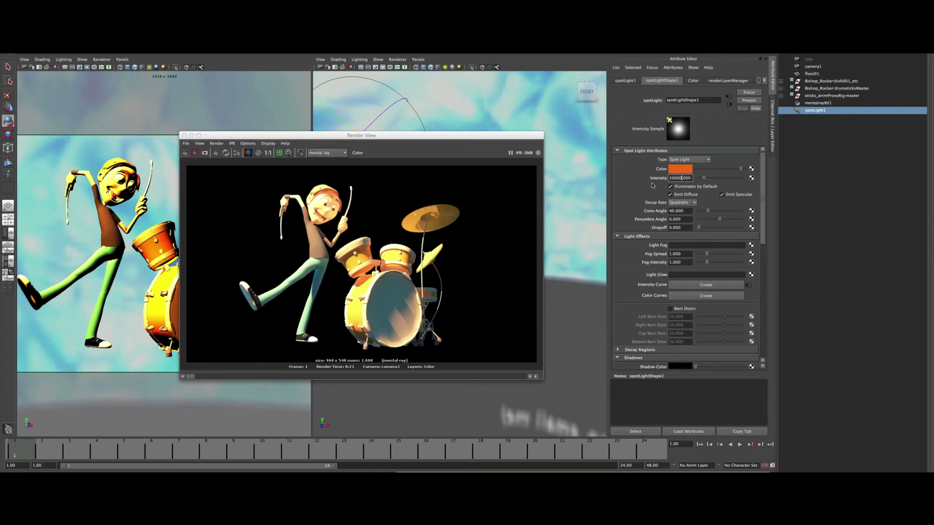
pyautogui.press('Return')
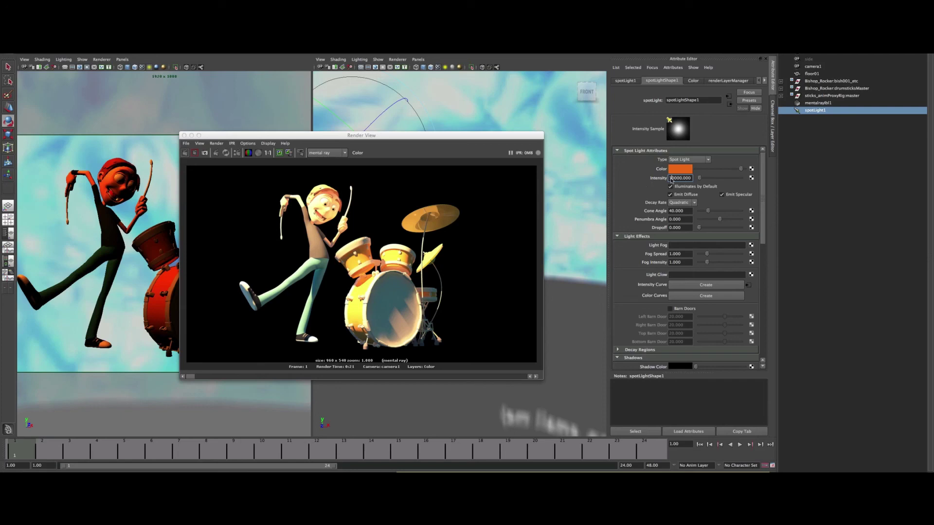
pyautogui.write('2')
pyautogui.press('Return')
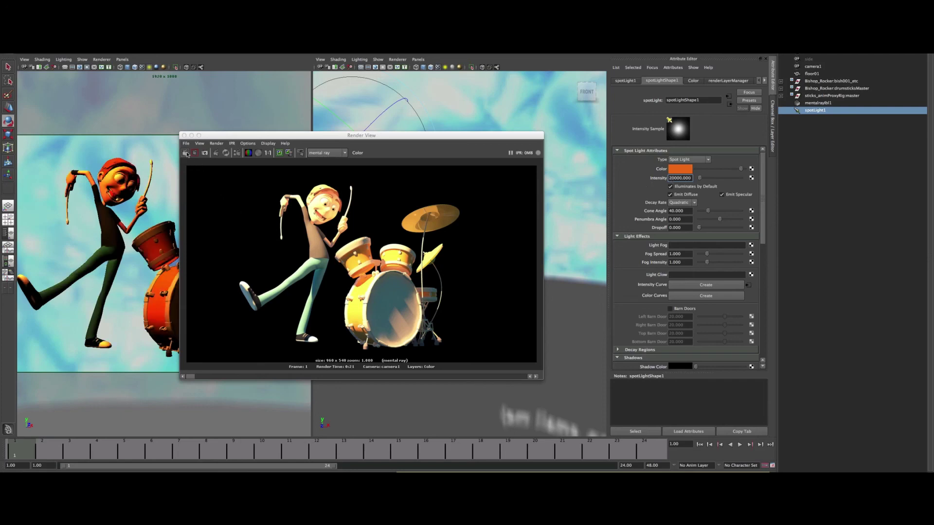
pyautogui.click(187, 153)
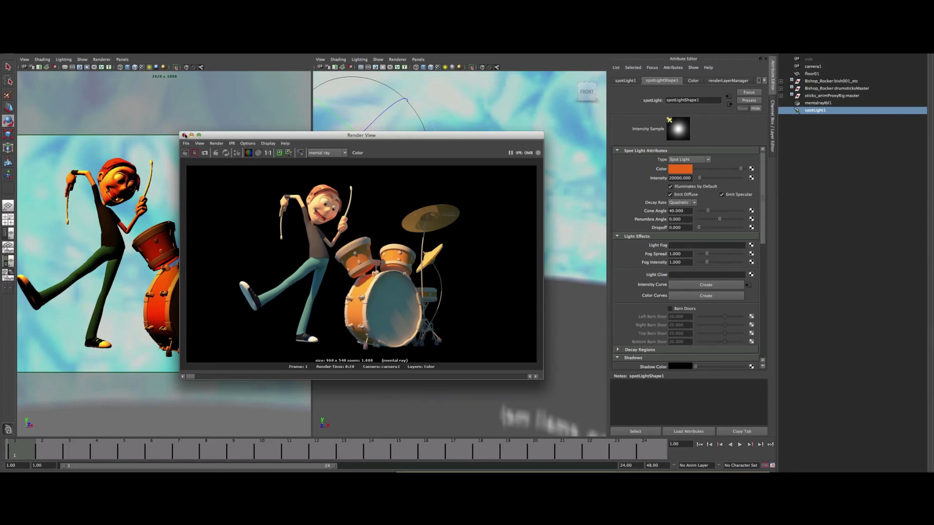
# Step: Reselect the orange spotLight1 and duplicate it as spotLight2
pyautogui.click(184, 136)
pyautogui.click(365, 172)
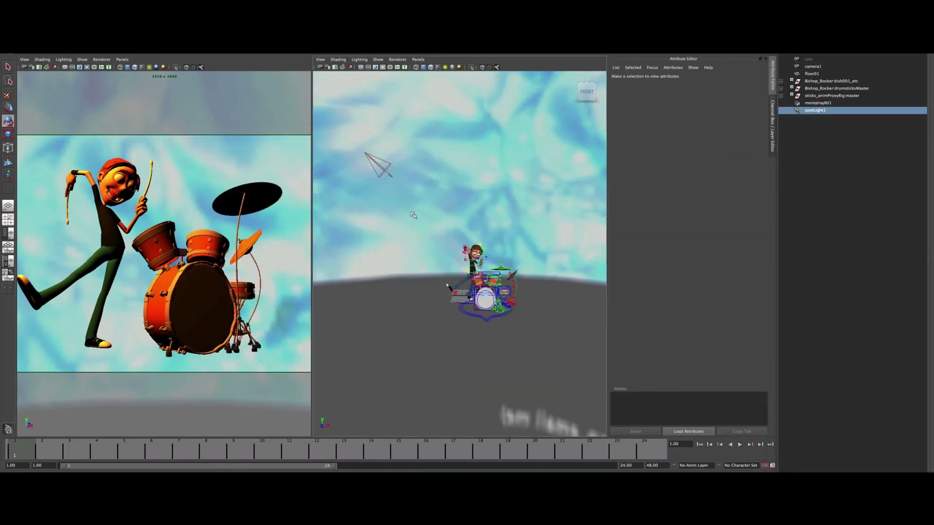
pyautogui.hotkey('ctrl', 'z')
pyautogui.press('e')
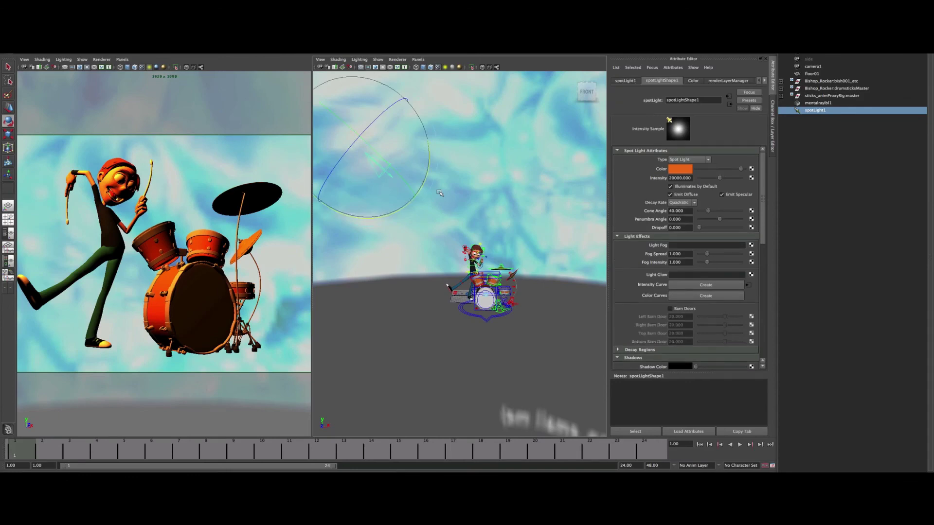
pyautogui.hotkey('ctrl', 'd')
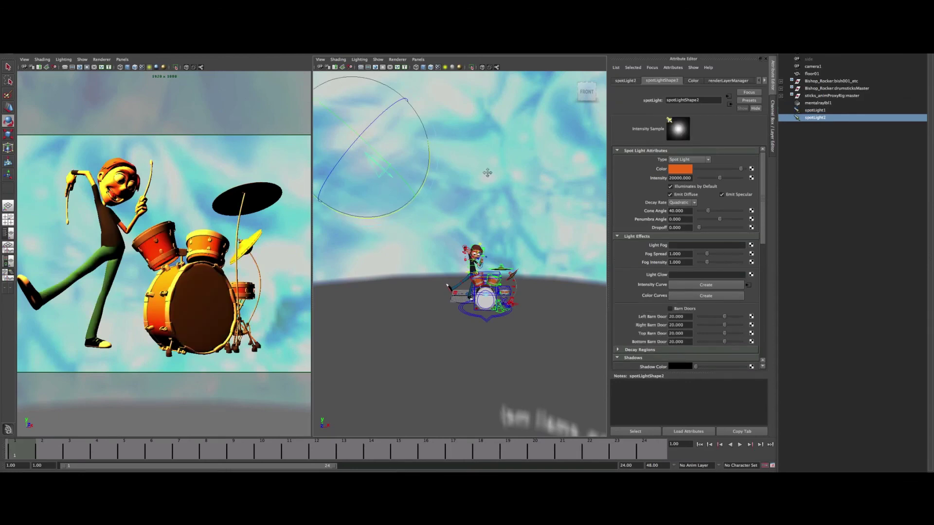
# Step: Move spotLight2 above the drummer on the right side, back in Front view
pyautogui.keyDown('alt'); pyautogui.moveTo(483, 183); pyautogui.dragTo(486, 202); pyautogui.keyUp('alt')
pyautogui.press('t')
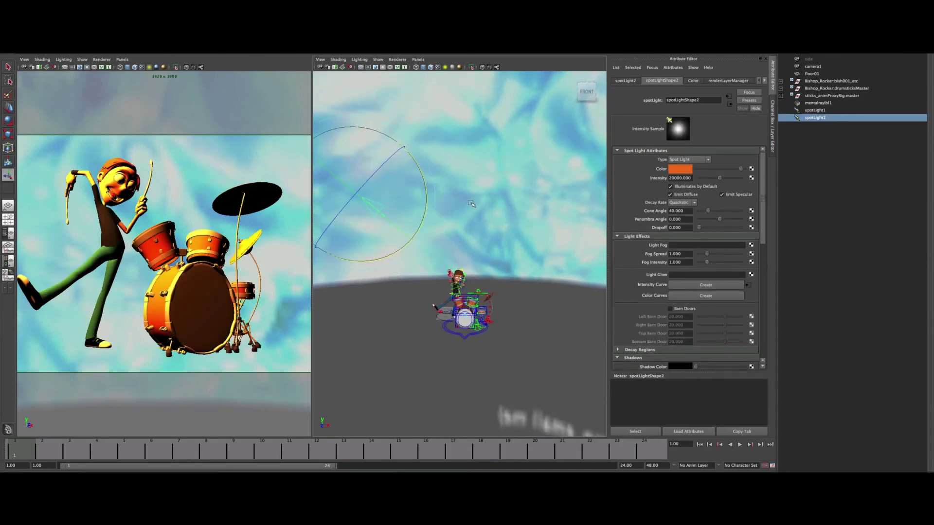
pyautogui.moveTo(414, 193)
pyautogui.mouseDown()
pyautogui.moveTo(584, 214)
pyautogui.moveTo(509, 328)
pyautogui.mouseUp()
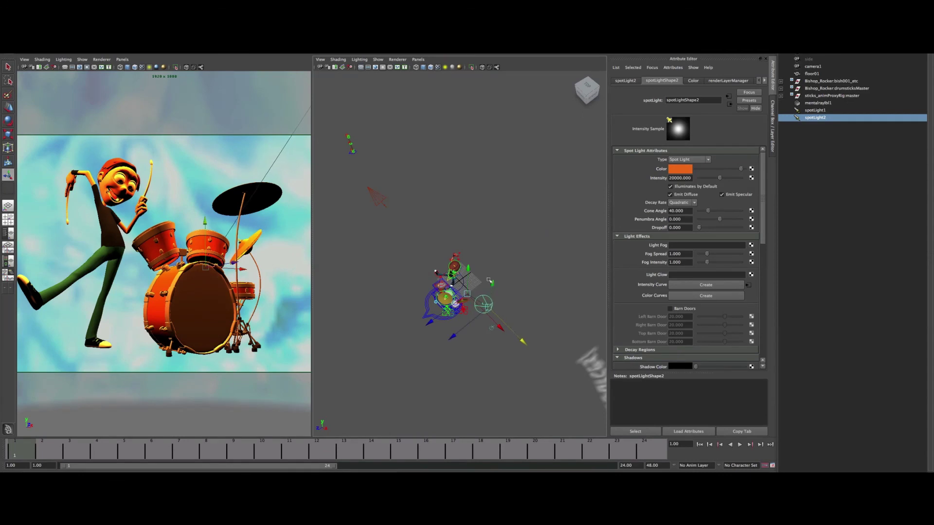
pyautogui.press('[')
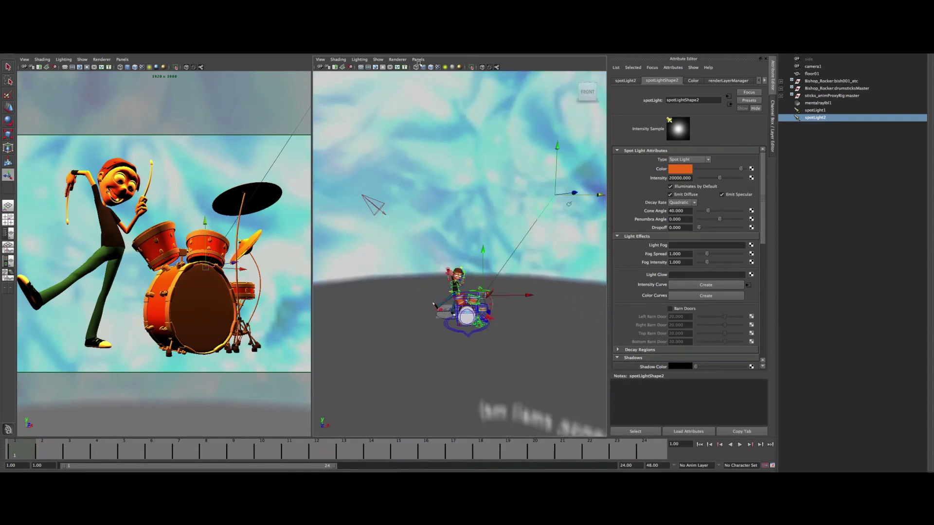
pyautogui.click(418, 59)
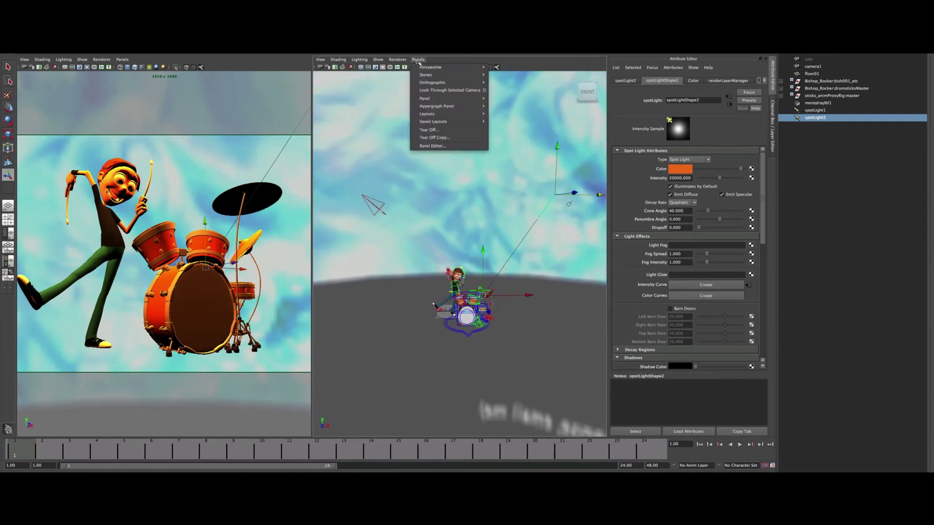
# Step: Look through spotLight2 and aim it so the drummer is centred
pyautogui.click(428, 89)
pyautogui.keyDown('alt'); pyautogui.moveTo(406, 211); pyautogui.dragTo(437, 209); pyautogui.keyUp('alt')
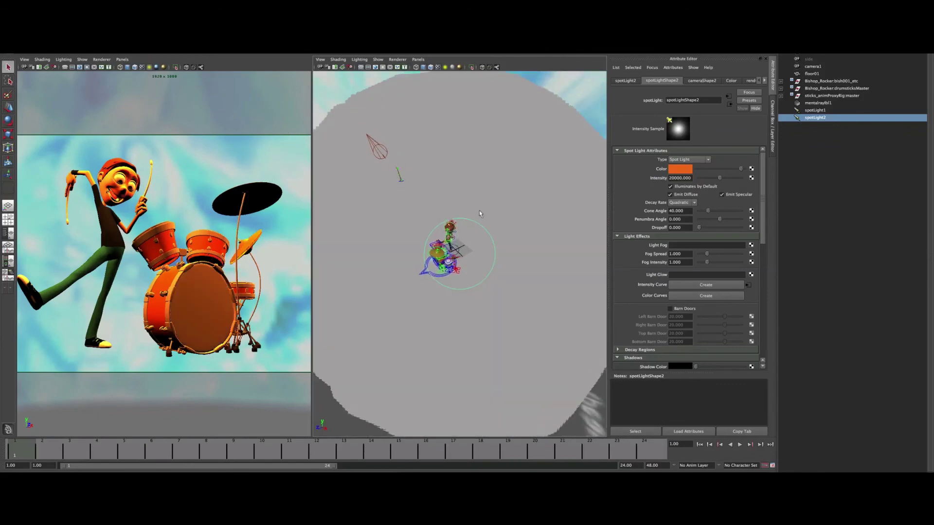
pyautogui.keyDown('alt'); pyautogui.moveTo(477, 209); pyautogui.dragTo(489, 211, button='middle'); pyautogui.keyUp('alt')
pyautogui.keyDown('alt'); pyautogui.moveTo(489, 211); pyautogui.dragTo(472, 232); pyautogui.keyUp('alt')
# Step: Change spotLight2's colour from orange to cyan, hue 193, and check the render
pyautogui.click(683, 171)
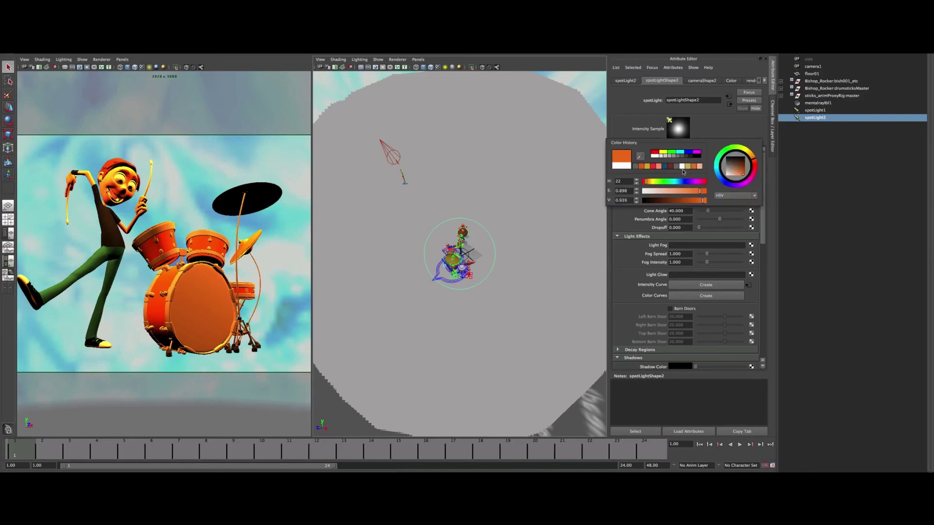
pyautogui.moveTo(684, 182); pyautogui.dragTo(677, 184)
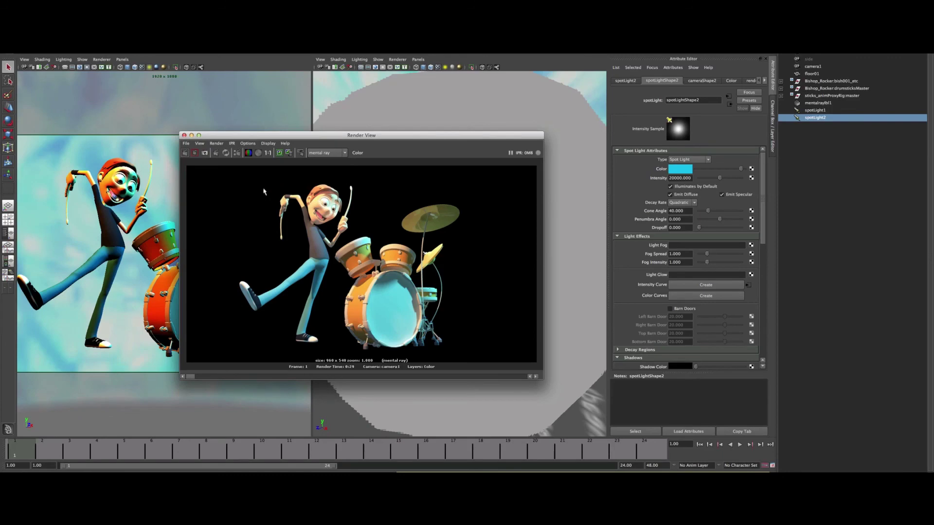
pyautogui.click(184, 135)
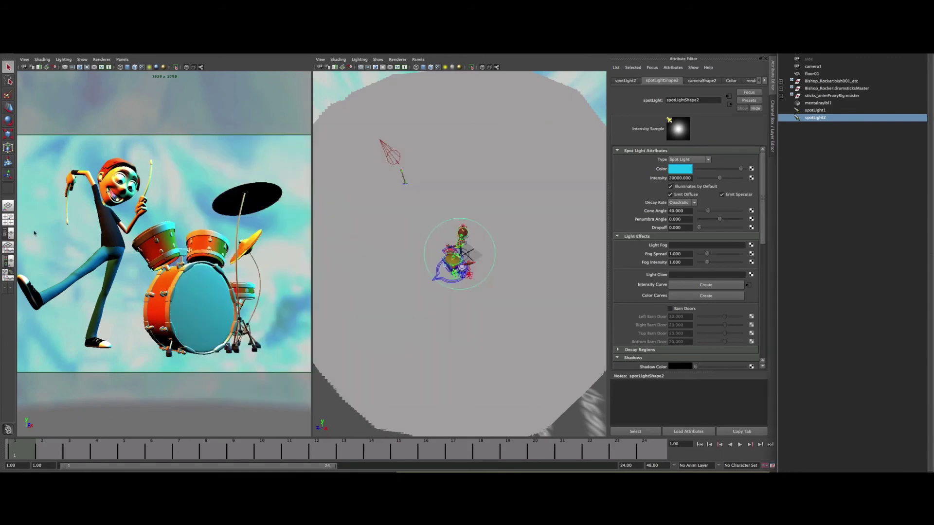
# Step: In Hypershade, set SkinSH01's Irradiance Color value to 1, then check EyeWhiteSH01's
pyautogui.click(10, 261)
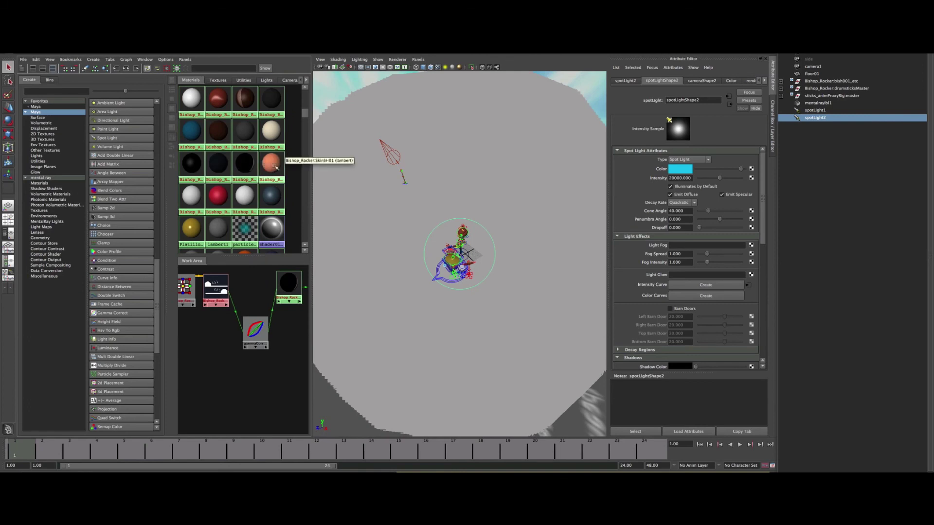
pyautogui.click(275, 167)
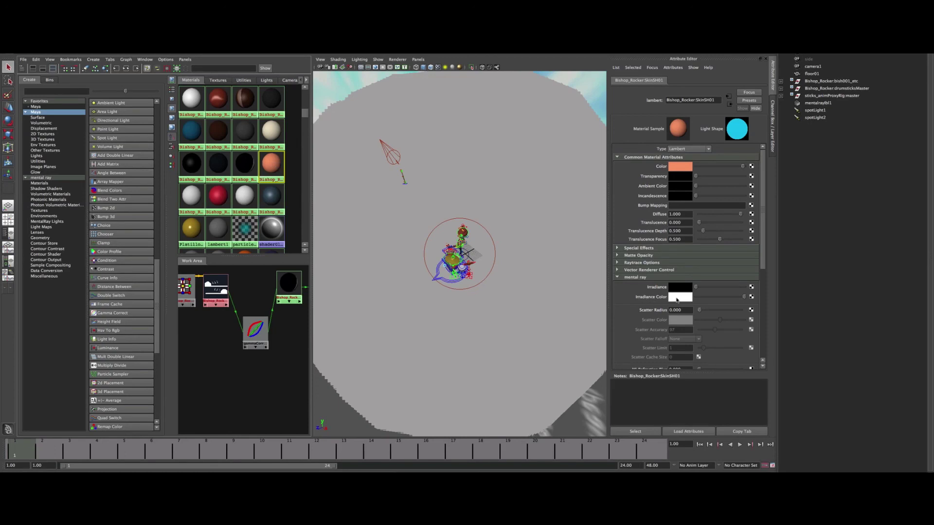
pyautogui.click(677, 300)
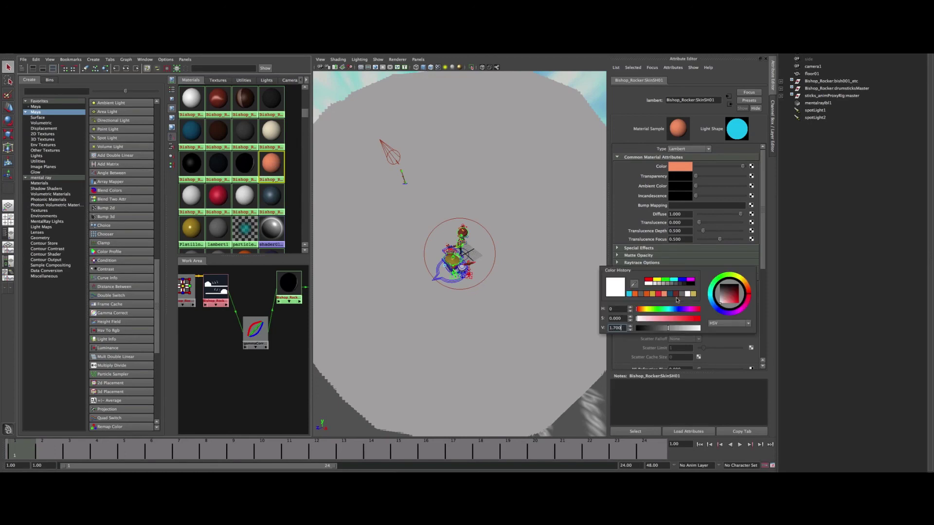
pyautogui.doubleClick(623, 330)
pyautogui.write('1')
pyautogui.press('Return')
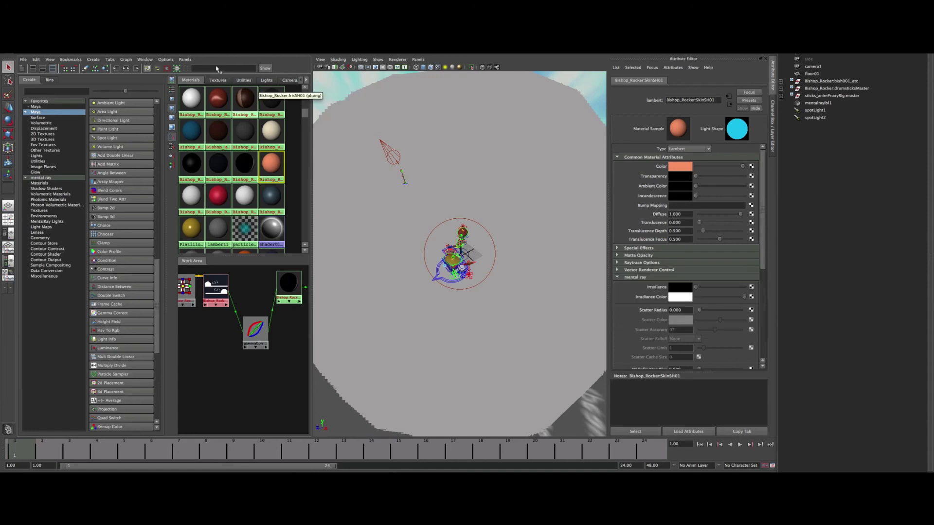
pyautogui.click(190, 95)
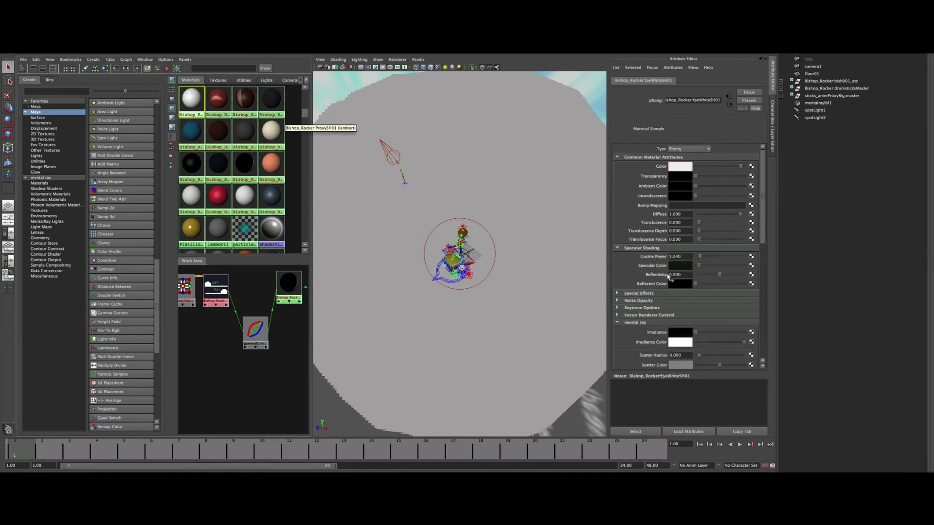
pyautogui.click(675, 343)
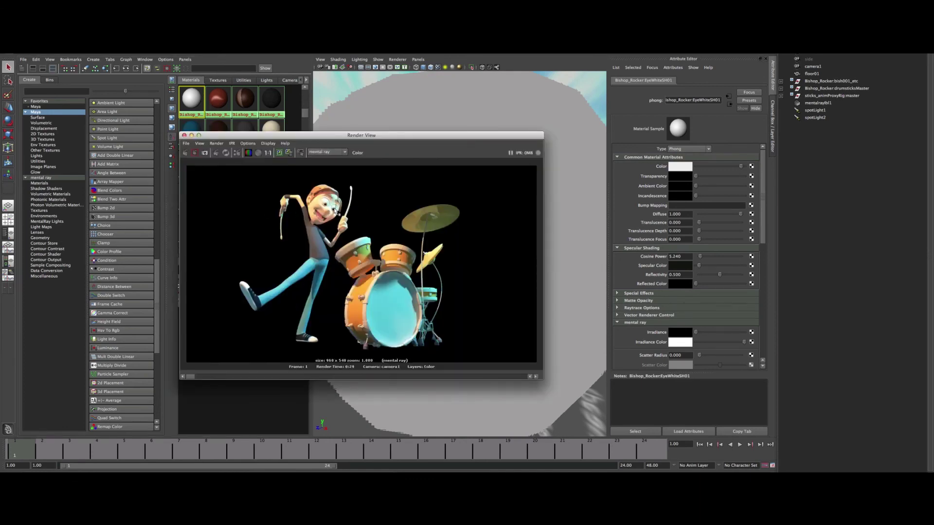
# Step: Inspect the EyeWhiteSH01 Irradiance Color brightness value
pyautogui.click(184, 135)
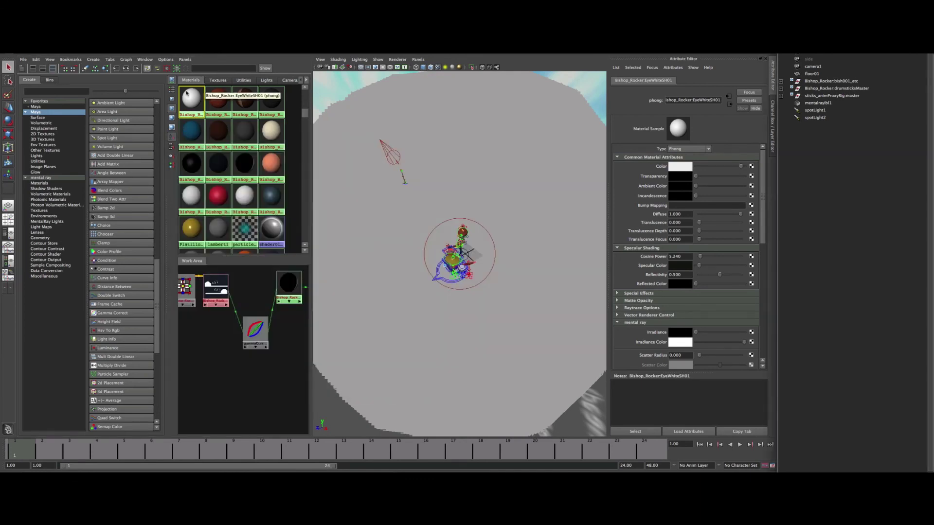
pyautogui.click(677, 345)
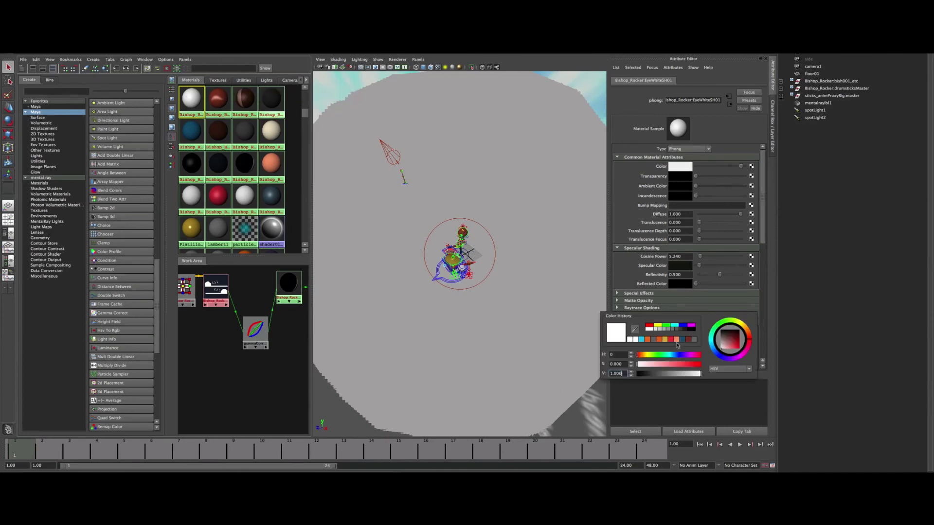
pyautogui.doubleClick(624, 373)
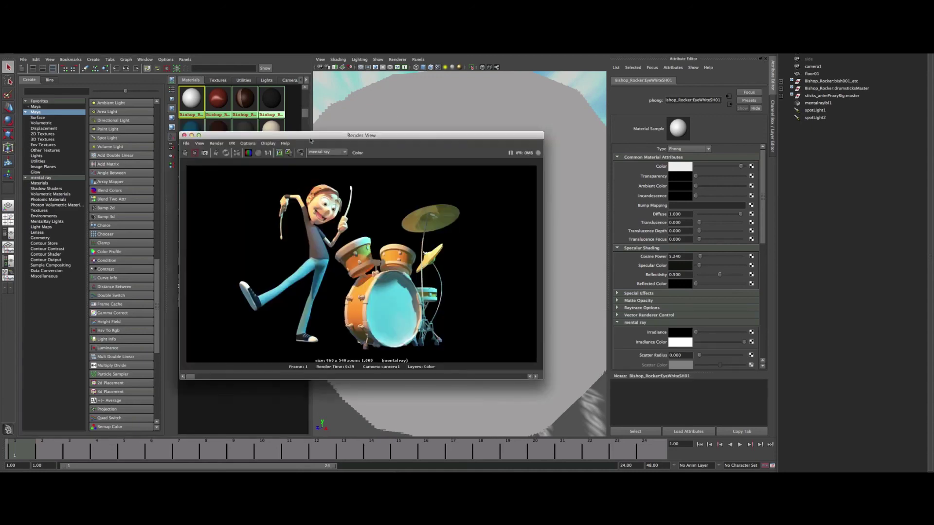
# Step: Render only a marked region around the drummer's head
pyautogui.moveTo(258, 180); pyautogui.dragTo(361, 254)
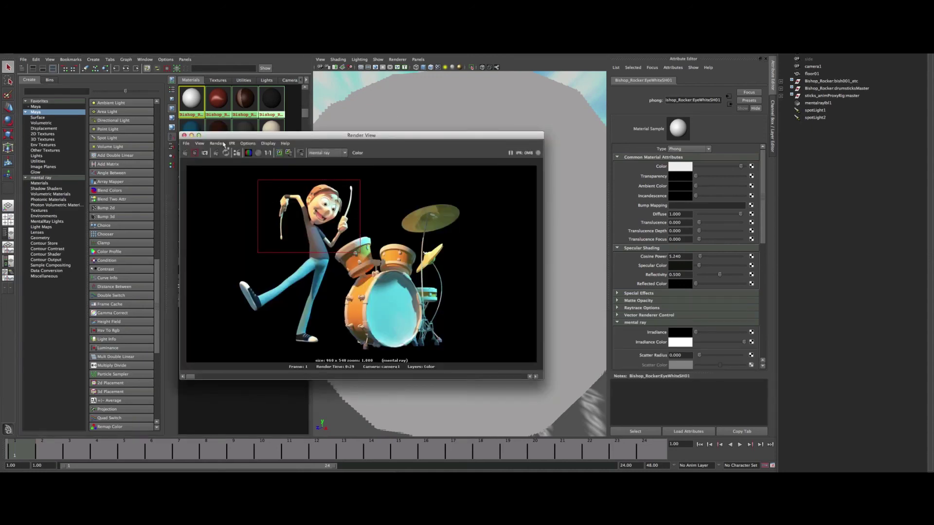
pyautogui.click(194, 153)
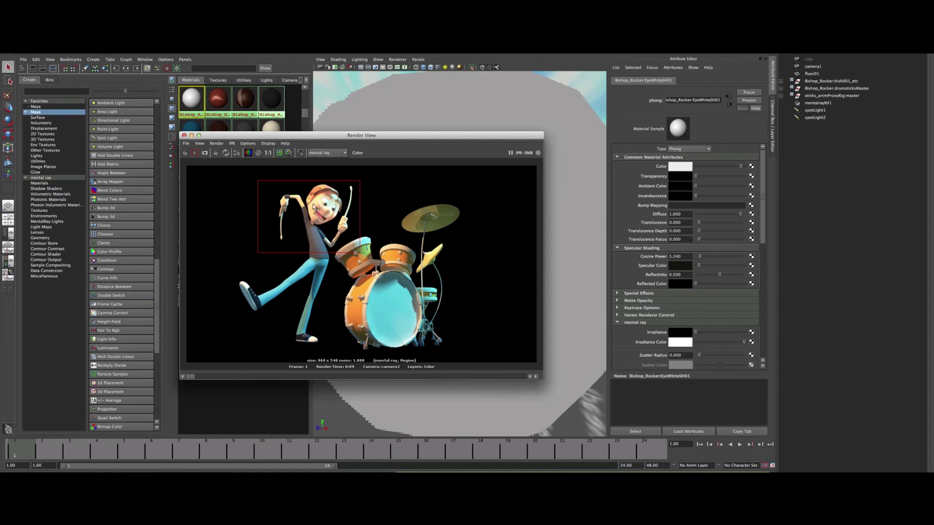
pyautogui.click(380, 204)
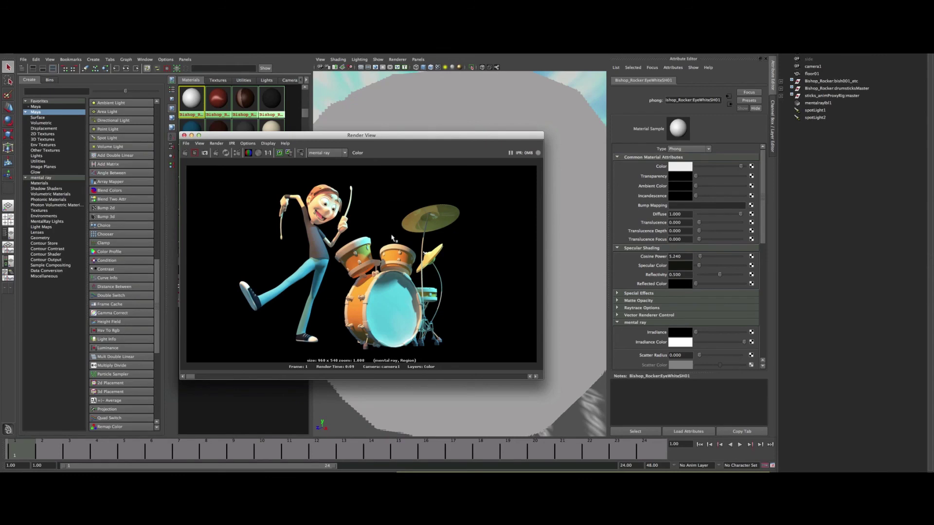